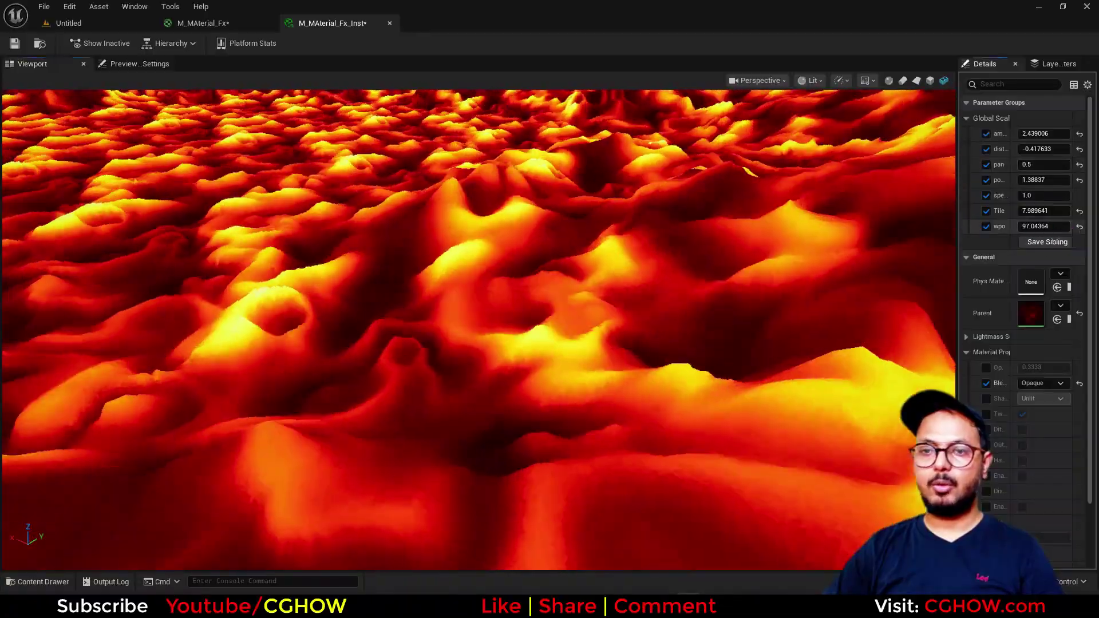
# Tune the lava material instance, setting wpo to about 122, Tile to about 2.70 and its first parameter to about 2.28.
pyautogui.moveTo(1042, 227)
pyautogui.mouseDown()
pyautogui.moveTo(1070, 228)
pyautogui.moveTo(1030, 228)
pyautogui.moveTo(1053, 227)
pyautogui.moveTo(1064, 211)
pyautogui.moveTo(1021, 212)
pyautogui.moveTo(1047, 212)
pyautogui.mouseUp()
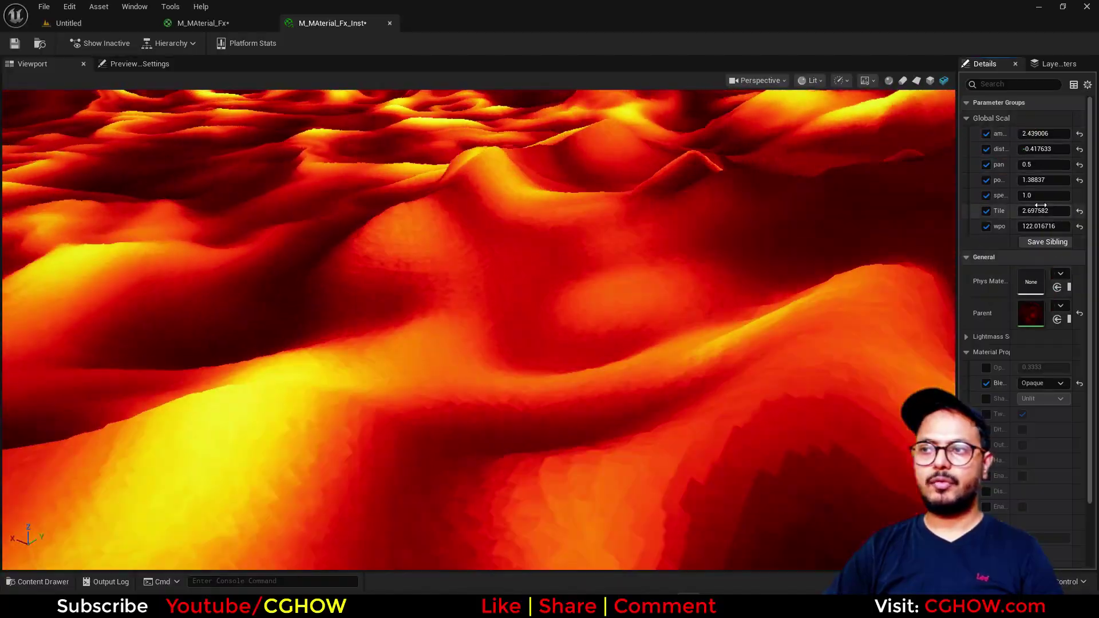
pyautogui.moveTo(1036, 133)
pyautogui.mouseDown()
pyautogui.moveTo(1059, 133)
pyautogui.moveTo(1030, 134)
pyautogui.mouseUp()
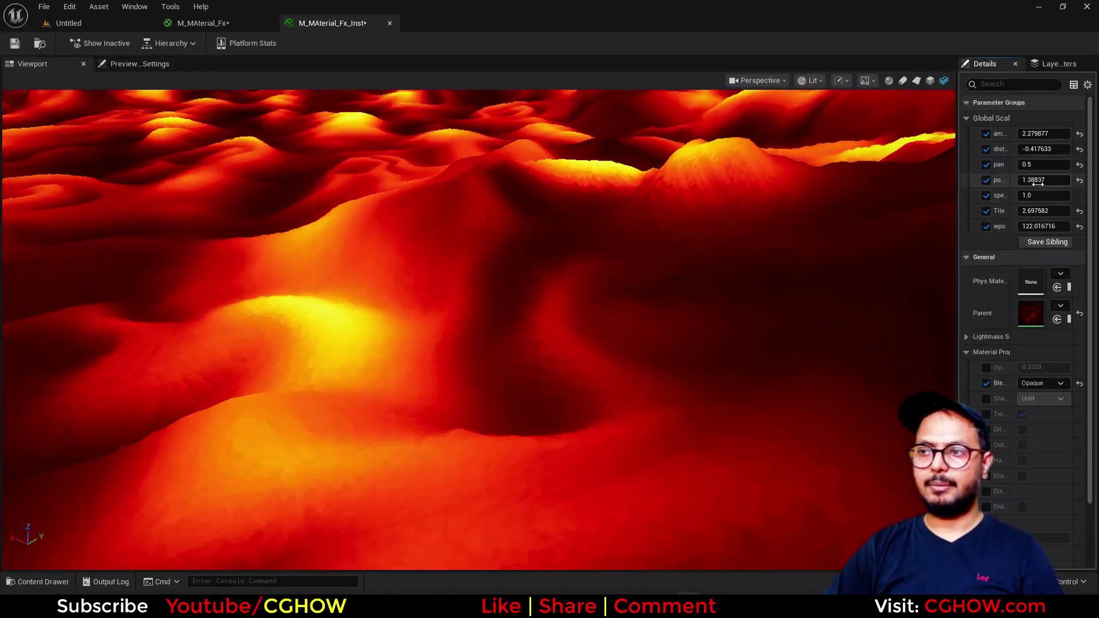
pyautogui.moveTo(1038, 181)
pyautogui.mouseDown()
pyautogui.moveTo(1069, 180)
pyautogui.moveTo(1027, 180)
pyautogui.moveTo(1037, 179)
pyautogui.mouseUp()
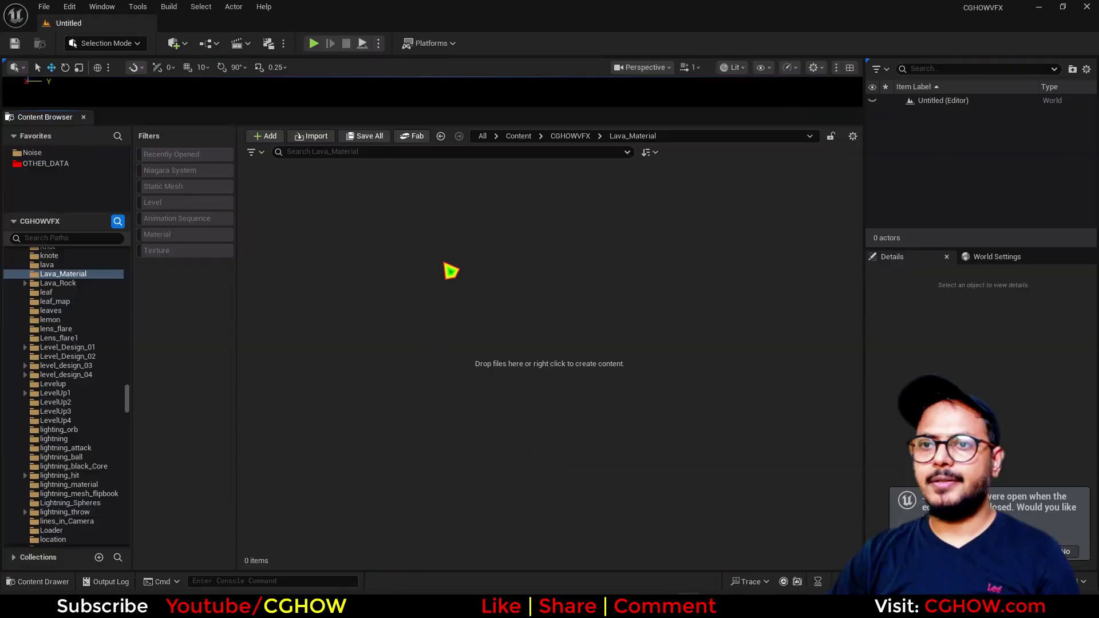
# Create a new material named M_MAterial_Fx in the Lava_Material folder and open it.
pyautogui.rightClick(450, 272)
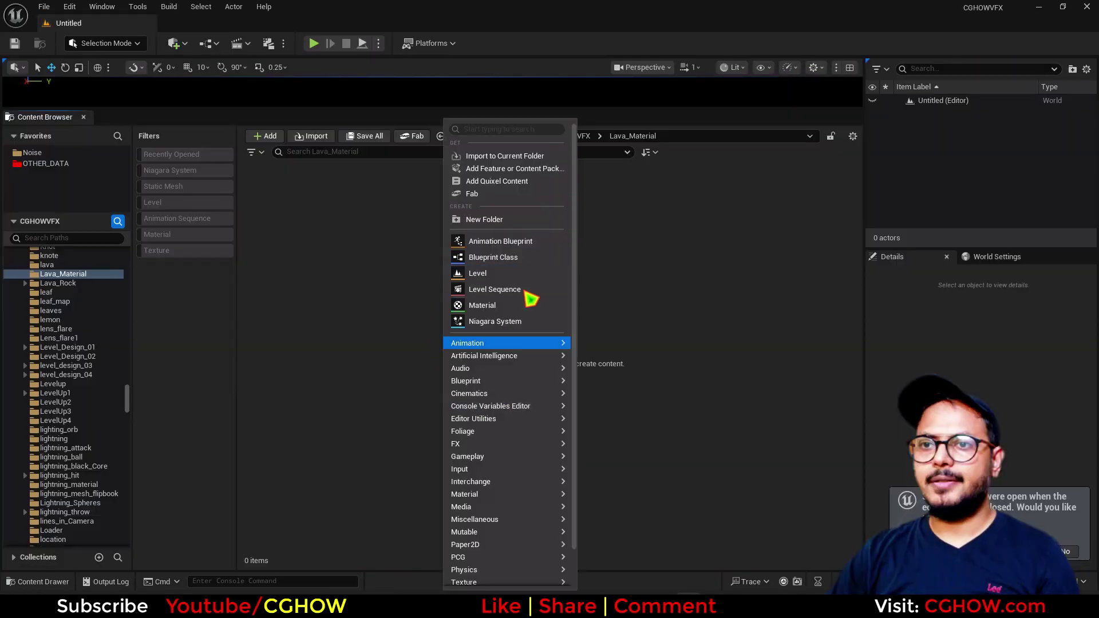
pyautogui.click(492, 308)
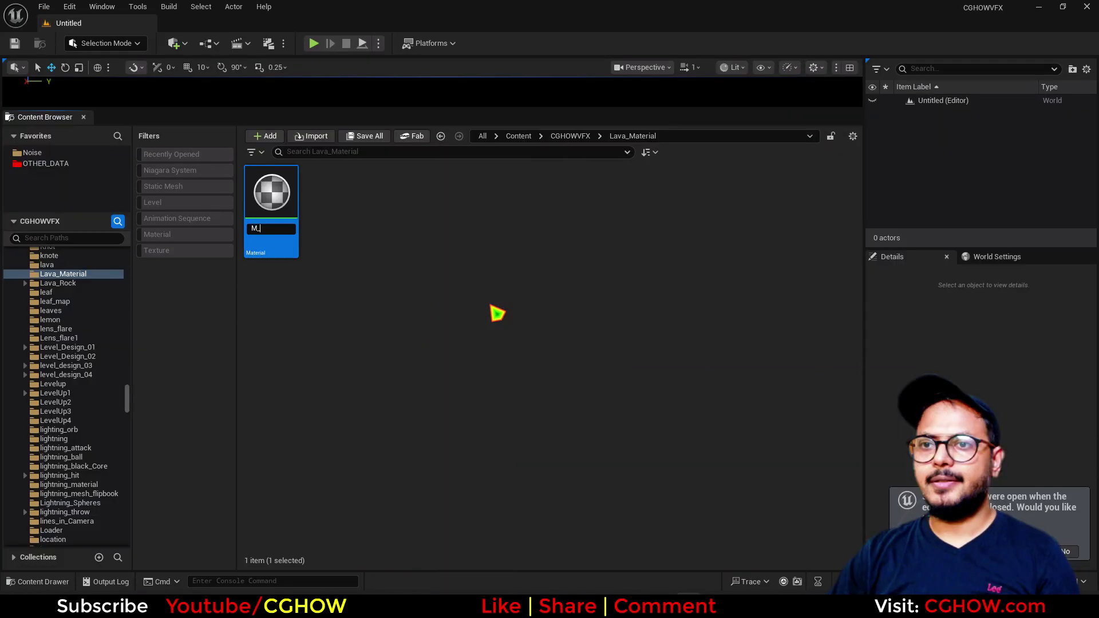
pyautogui.write('M_MAterial_Fx')
pyautogui.press('Return')
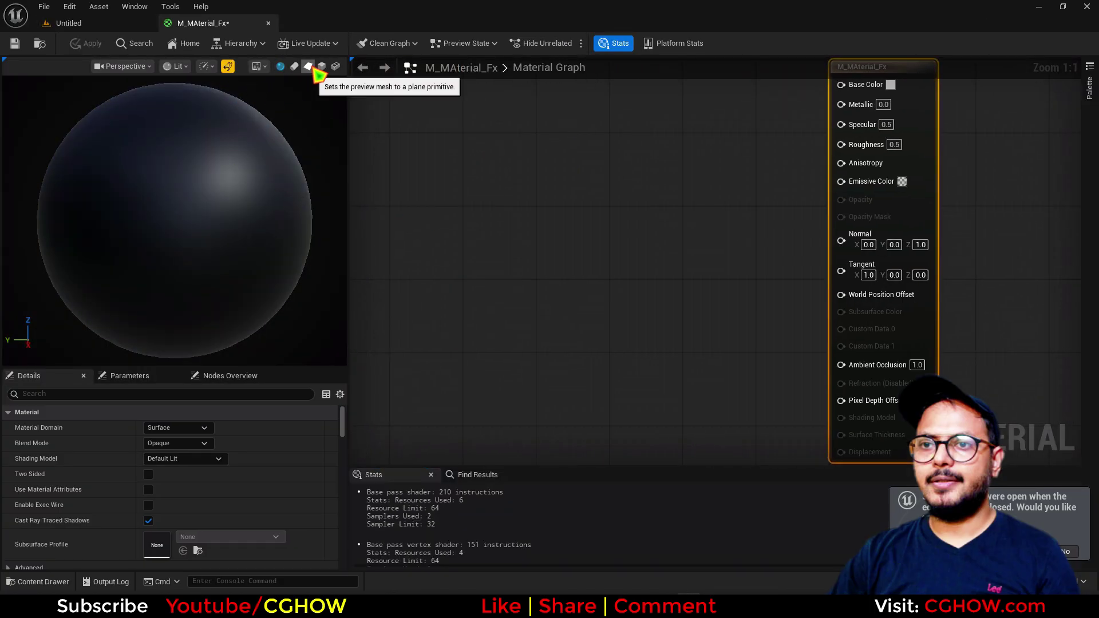
# Switch the material preview mesh to a cube.
pyautogui.click(306, 67)
pyautogui.click(322, 67)
pyautogui.moveTo(234, 224); pyautogui.dragTo(217, 223)
# Add a Texture Sample node with the noise texture and preview that node on the cube from several angles.
pyautogui.moveTo(653, 243); pyautogui.dragTo(731, 234, button='right')
pyautogui.press('t')
pyautogui.click(533, 173)
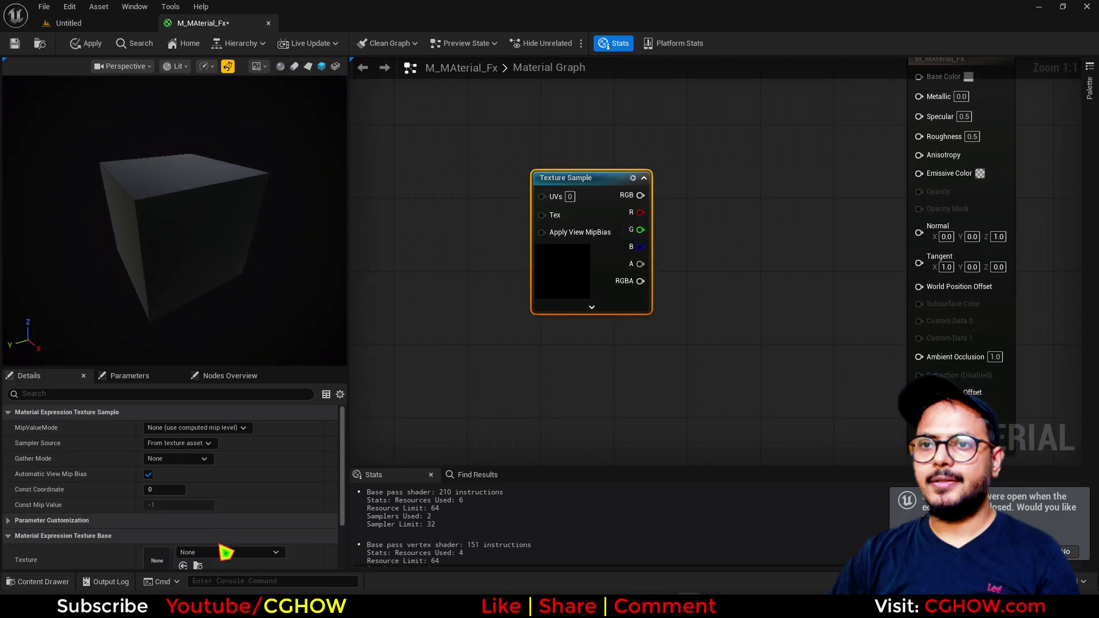
pyautogui.click(222, 553)
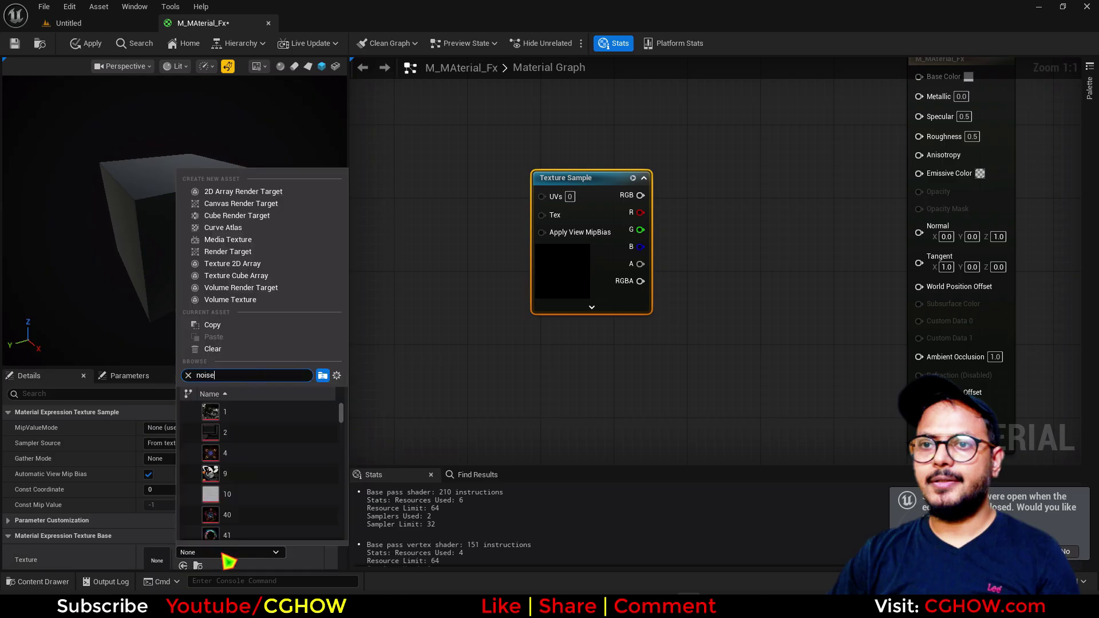
pyautogui.scroll(-10, 303, 463)
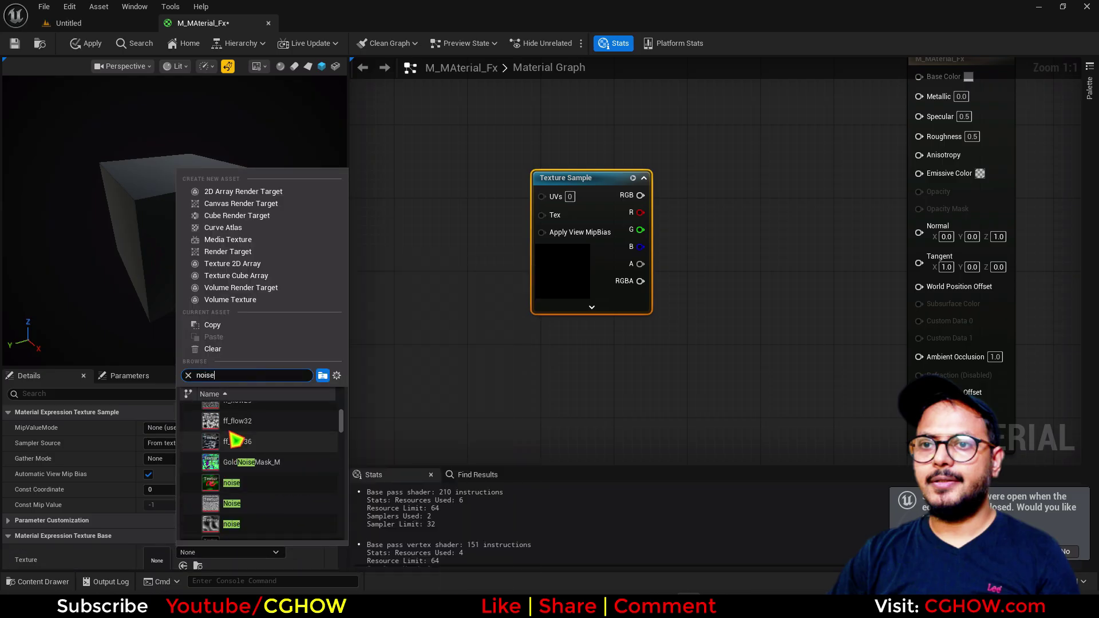
pyautogui.click(241, 523)
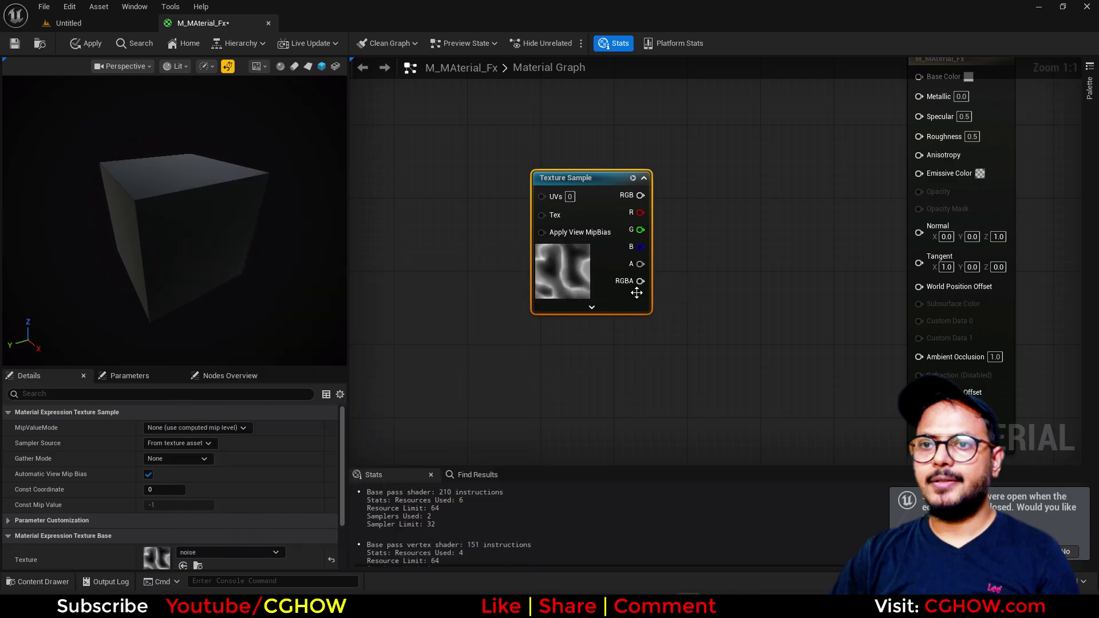
pyautogui.click(633, 178)
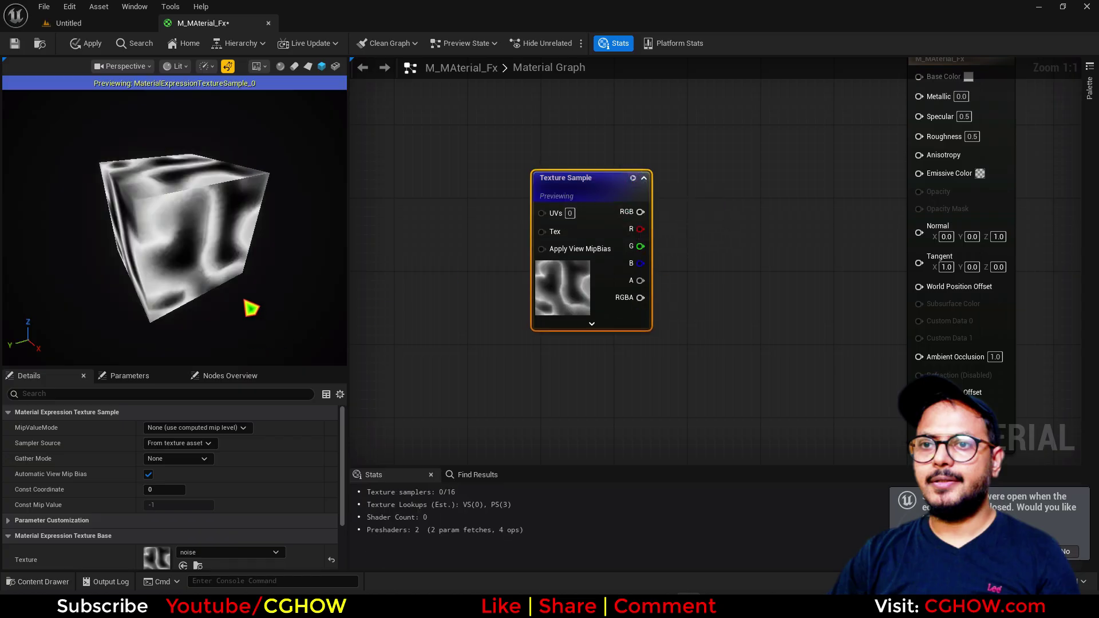
pyautogui.moveTo(181, 237)
pyautogui.mouseDown()
pyautogui.moveTo(213, 269)
pyautogui.moveTo(154, 264)
pyautogui.moveTo(172, 232)
pyautogui.moveTo(180, 237)
pyautogui.mouseUp()
pyautogui.moveTo(208, 174); pyautogui.dragTo(154, 202)
pyautogui.moveTo(216, 182)
pyautogui.mouseDown()
pyautogui.moveTo(258, 226)
pyautogui.moveTo(249, 200)
pyautogui.moveTo(202, 165)
pyautogui.mouseUp()
# Add a Noise node to the material graph and place it below the Texture Sample.
pyautogui.rightClick(443, 383)
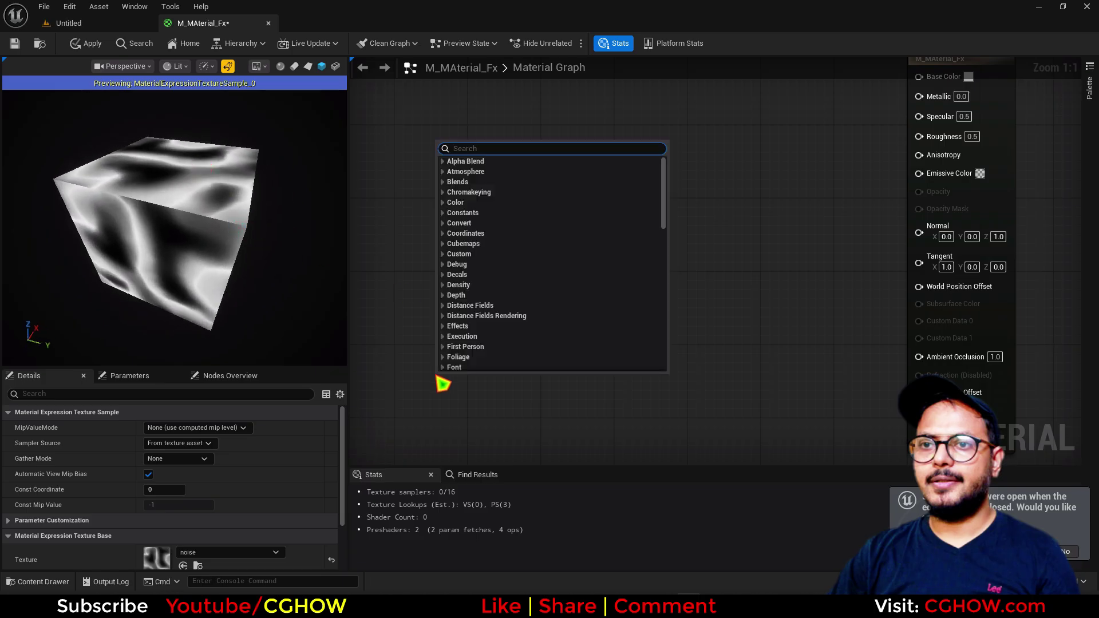
pyautogui.write('noiuse')
pyautogui.press('BackSpace')
pyautogui.press('BackSpace')
pyautogui.press('BackSpace')
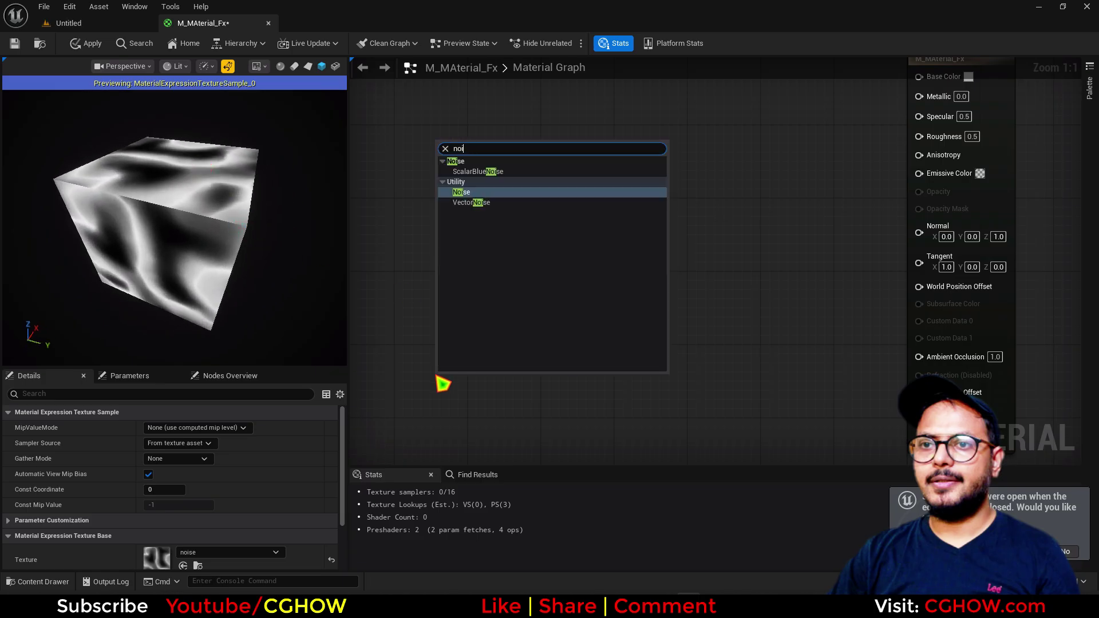
pyautogui.press('Return')
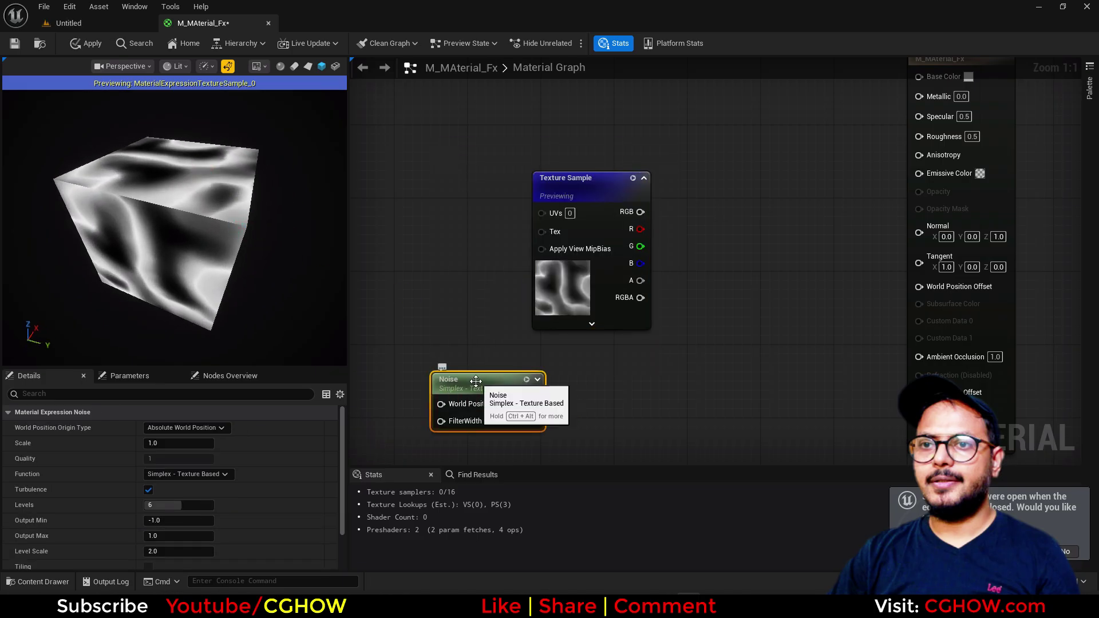
pyautogui.moveTo(476, 382); pyautogui.dragTo(540, 391)
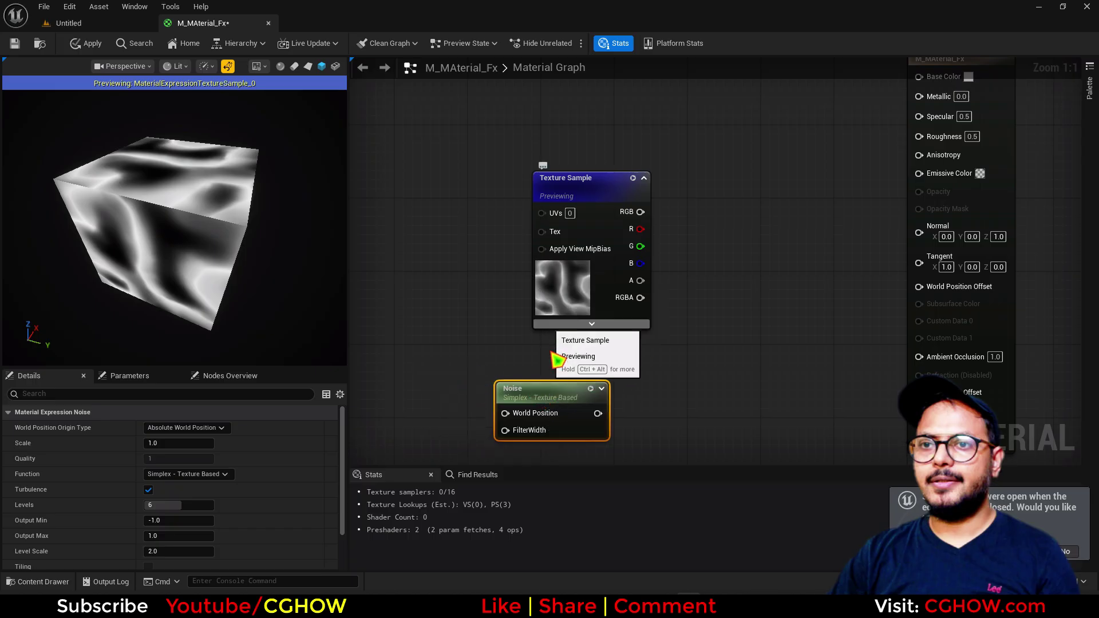
# Show the preview on a plane and delete both the Texture Sample and Noise nodes from the graph.
pyautogui.moveTo(458, 214); pyautogui.dragTo(598, 394)
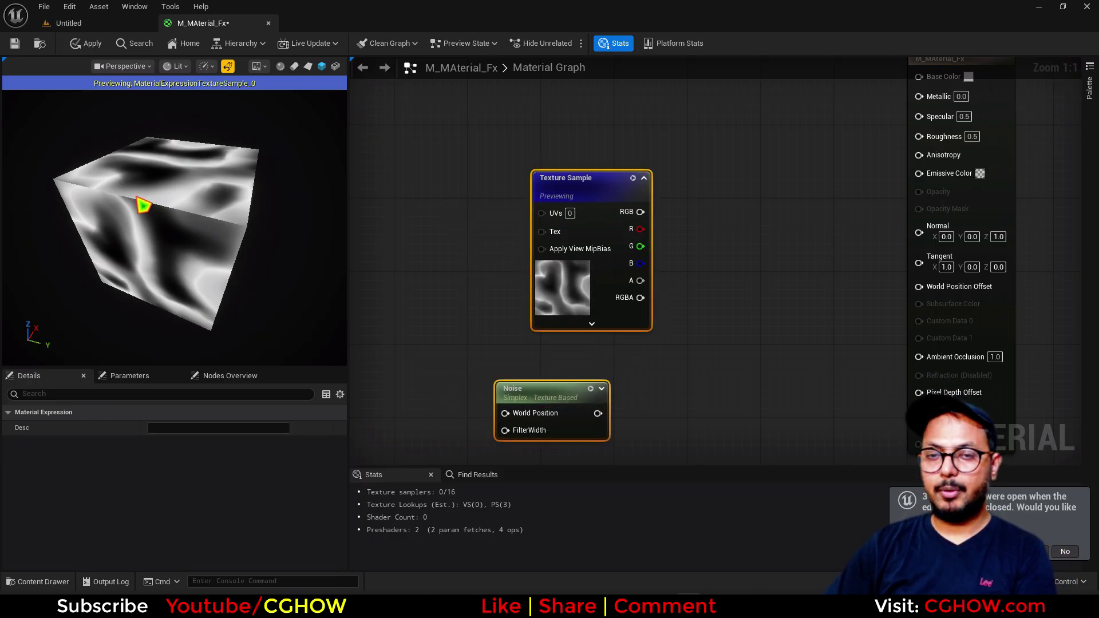
pyautogui.click(307, 66)
pyautogui.moveTo(201, 274); pyautogui.dragTo(159, 276)
pyautogui.moveTo(153, 267); pyautogui.dragTo(153, 247, button='right')
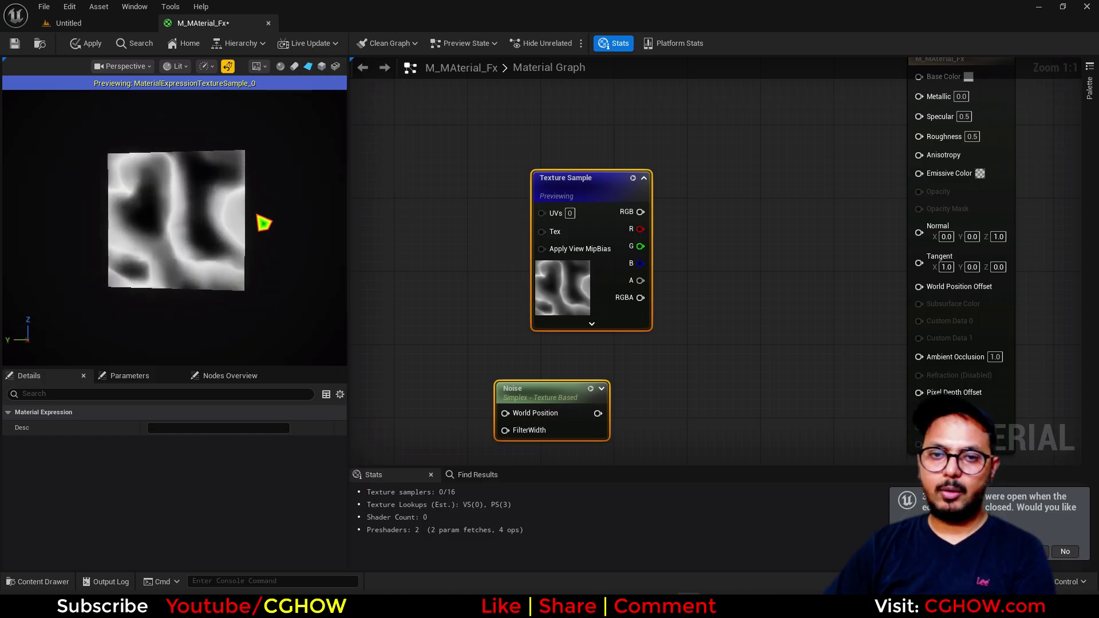
pyautogui.moveTo(562, 308); pyautogui.dragTo(553, 289)
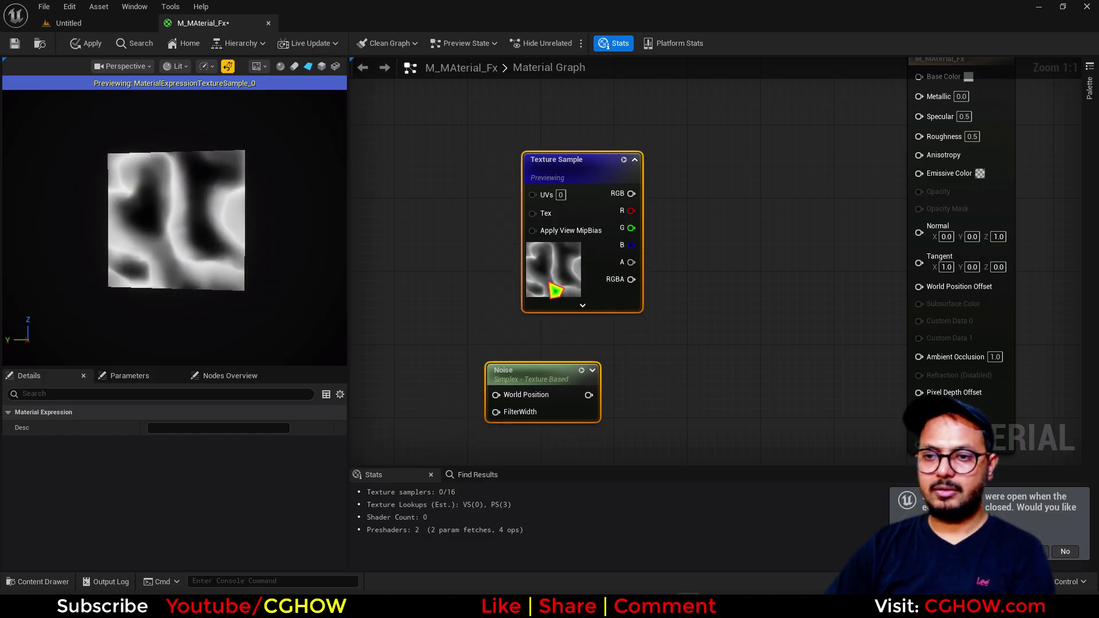
pyautogui.press('Delete')
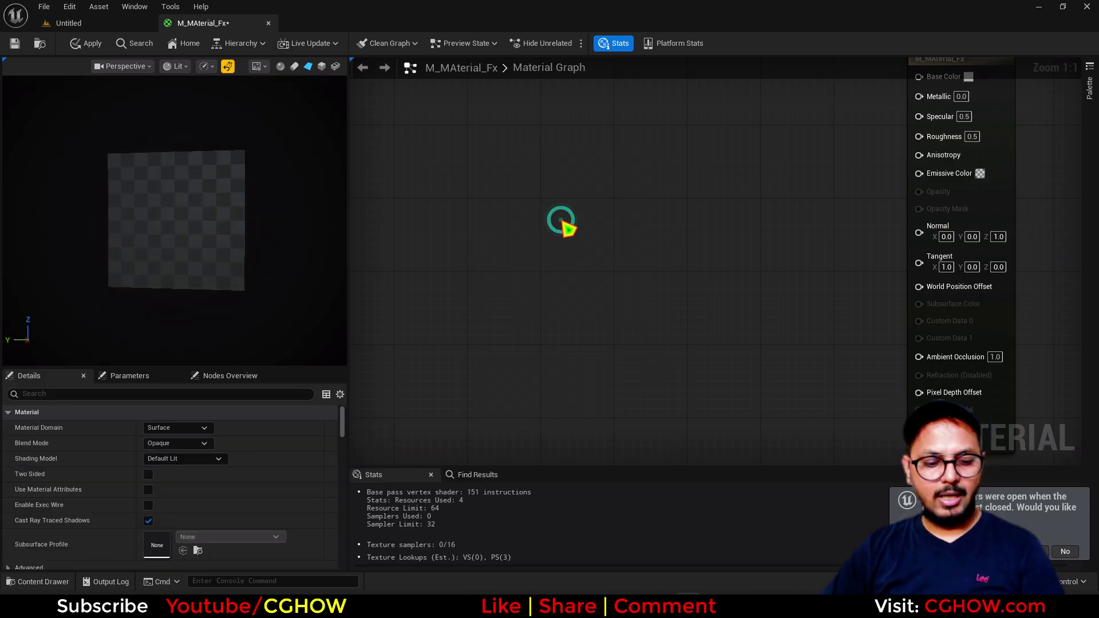
# Add a fresh Texture Sample node and assign the noise_blur texture to it.
pyautogui.click(561, 223)
pyautogui.click(203, 553)
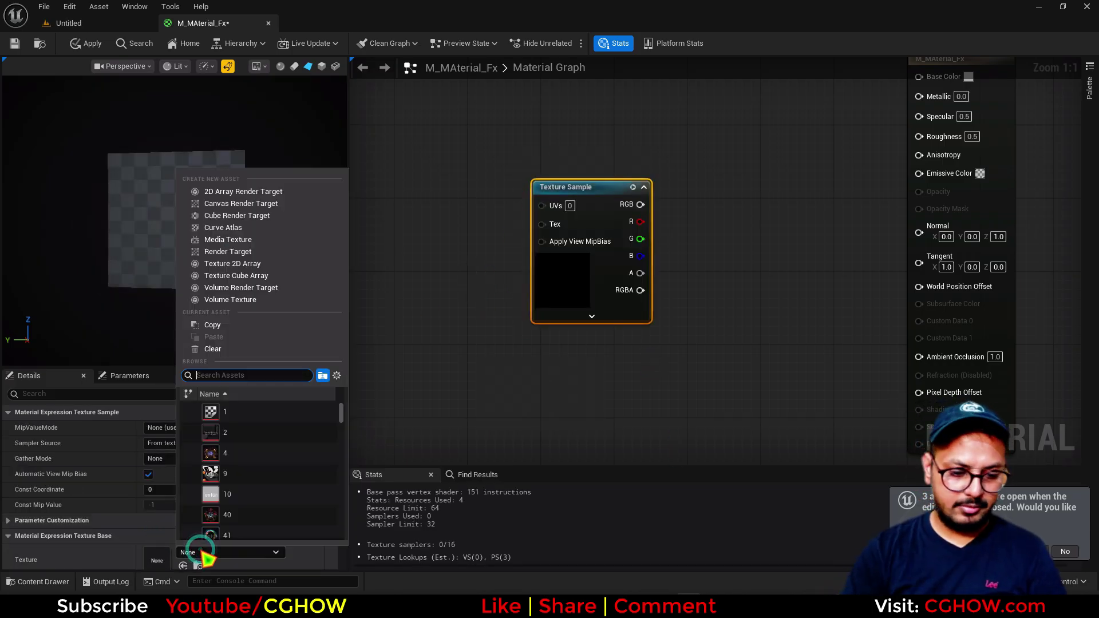
pyautogui.write('blur')
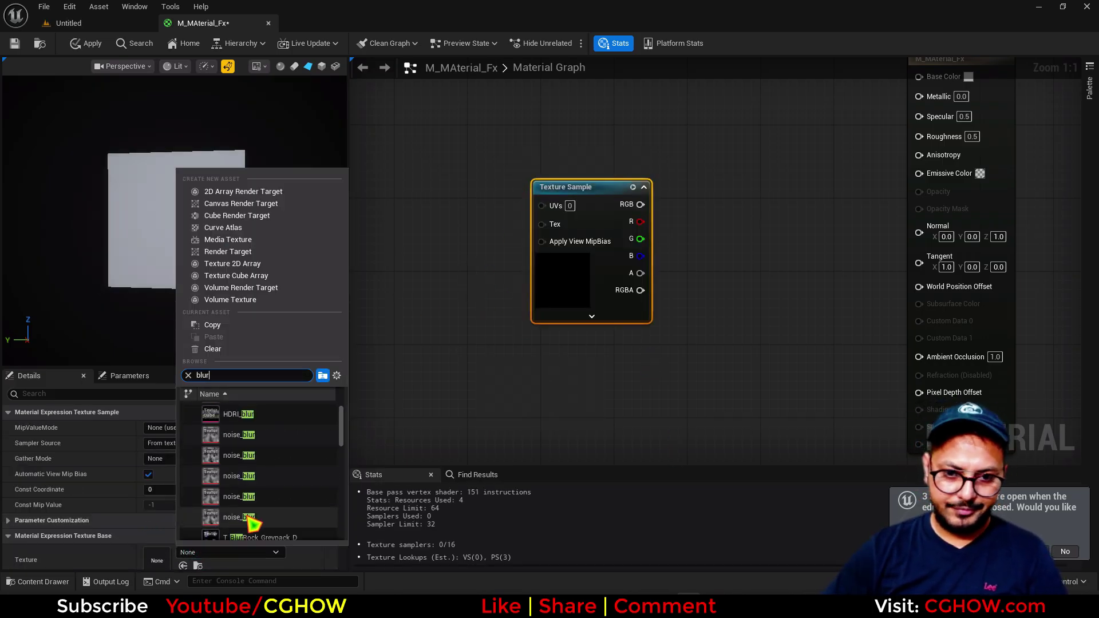
pyautogui.click(247, 515)
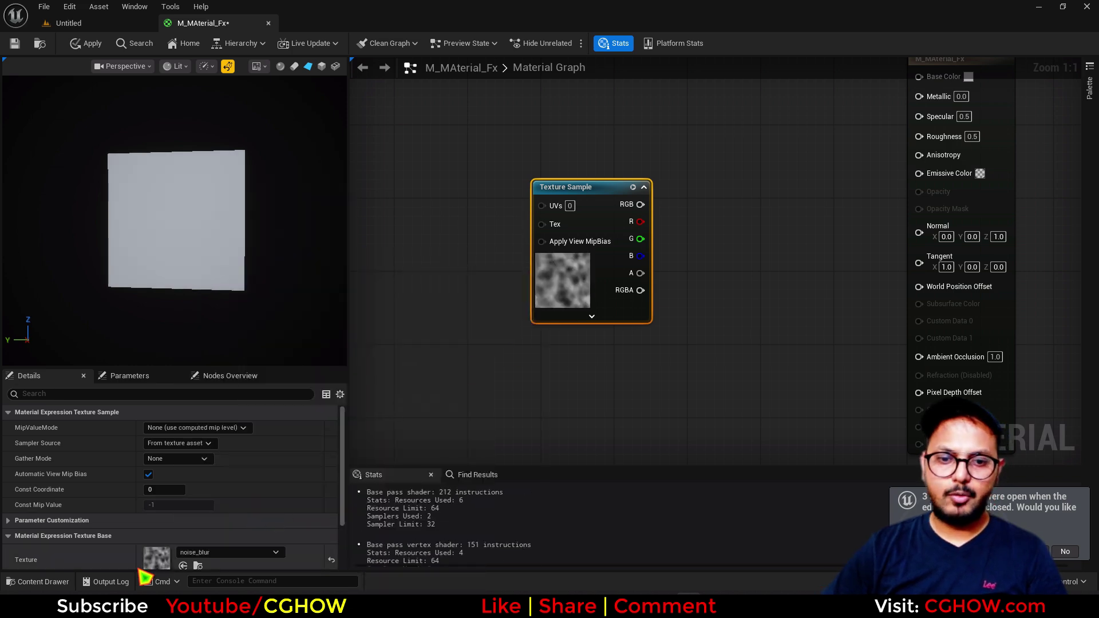
# Inspect the Texture Sample's assigned texture up close in the texture editor and close it again.
pyautogui.doubleClick(563, 280)
pyautogui.scroll(8, 441, 318)
pyautogui.click(389, 23)
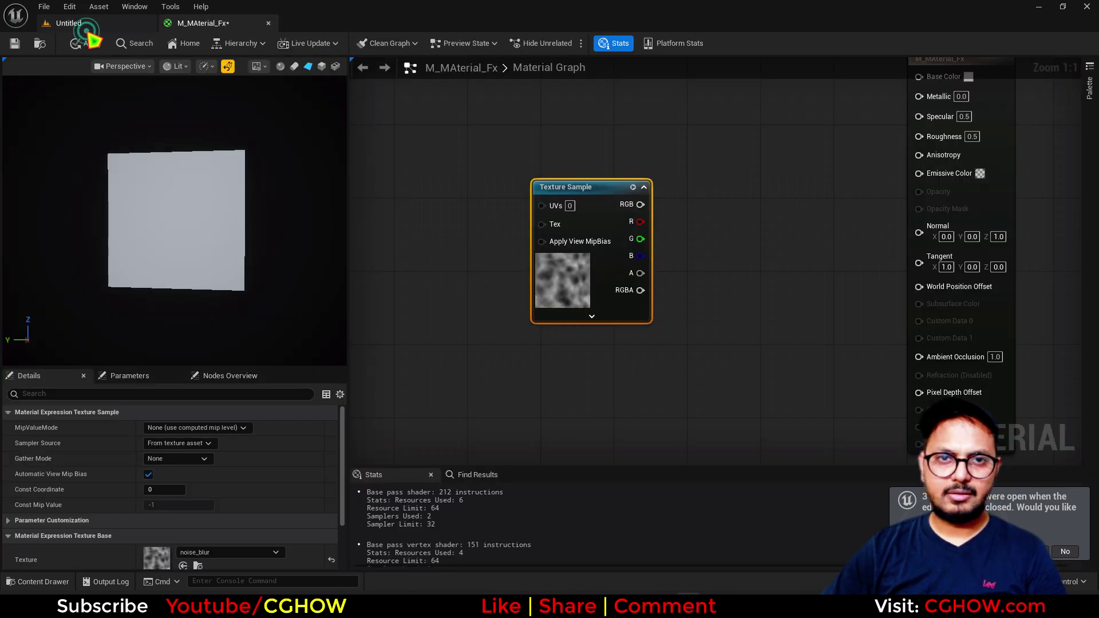
# Filter the CGHOWVFX folder's content to textures and search for blur.
pyautogui.click(69, 22)
pyautogui.click(569, 136)
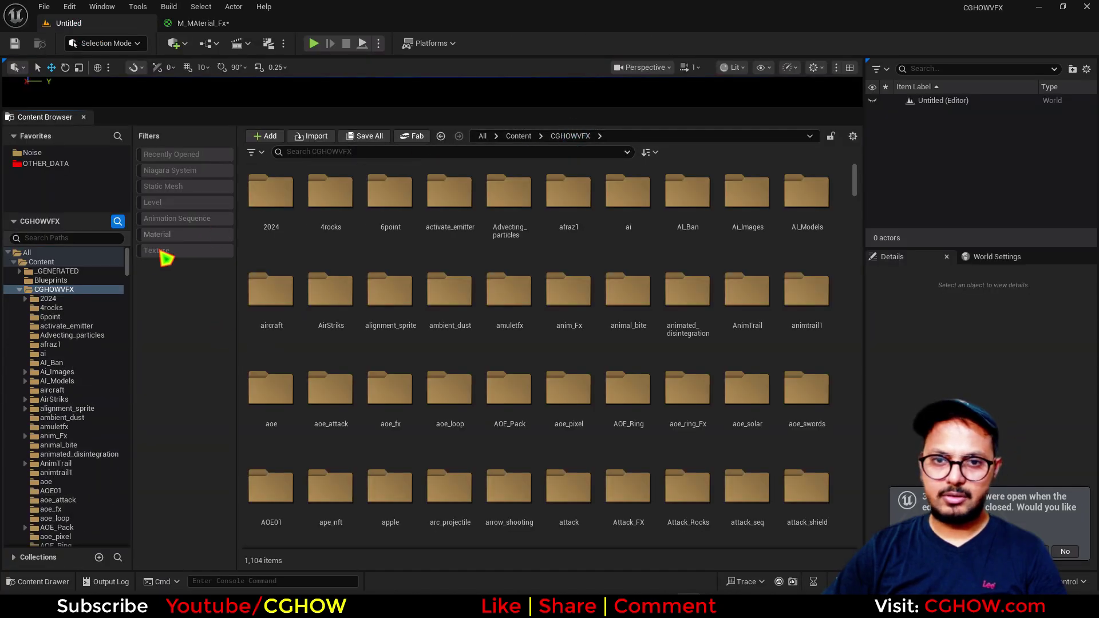
pyautogui.click(160, 253)
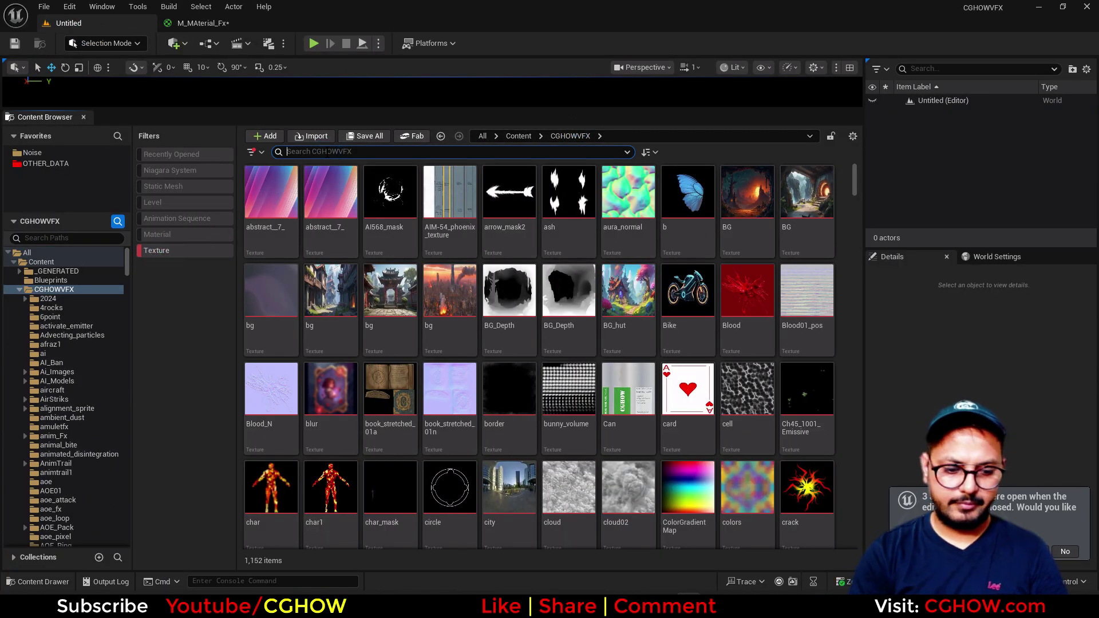
pyautogui.click(326, 151)
pyautogui.write('blur')
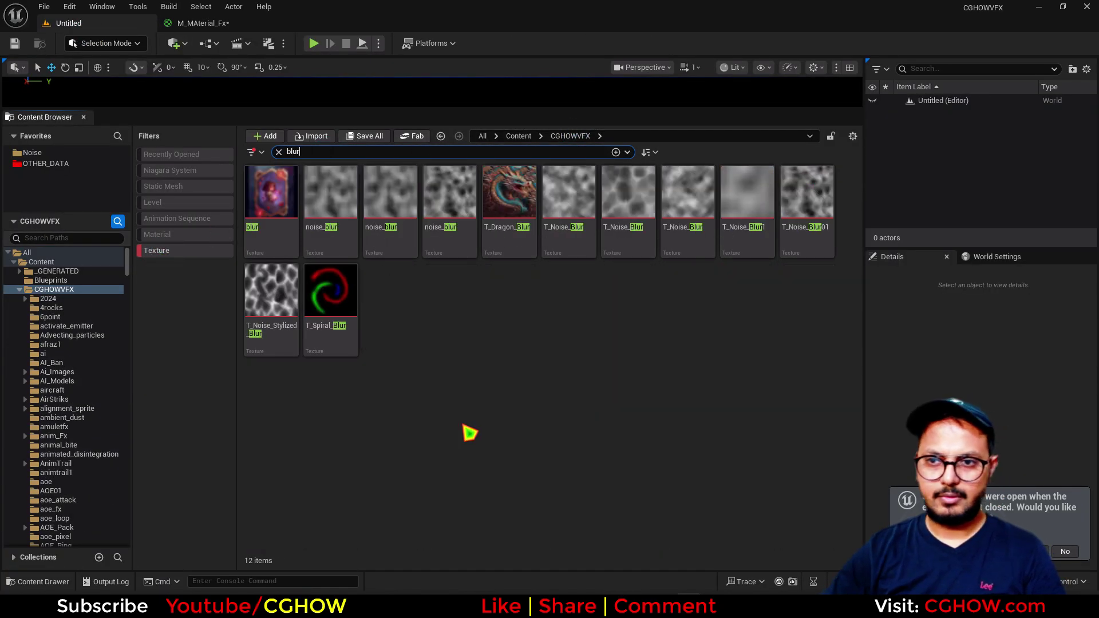
# Open the fourth listed texture, noise_blur, and T_Noise_Blur01 to compare their noise patterns.
pyautogui.click(461, 240)
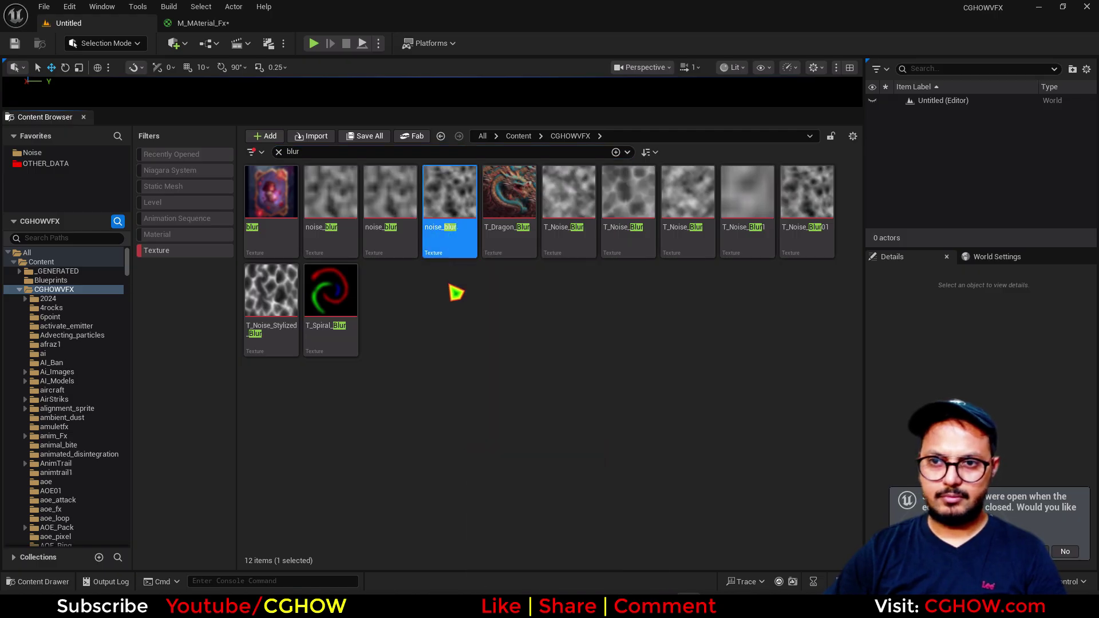
pyautogui.doubleClick(450, 206)
pyautogui.click(72, 24)
pyautogui.click(831, 229)
pyautogui.doubleClick(810, 269)
pyautogui.scroll(8, 355, 212)
pyautogui.click(69, 23)
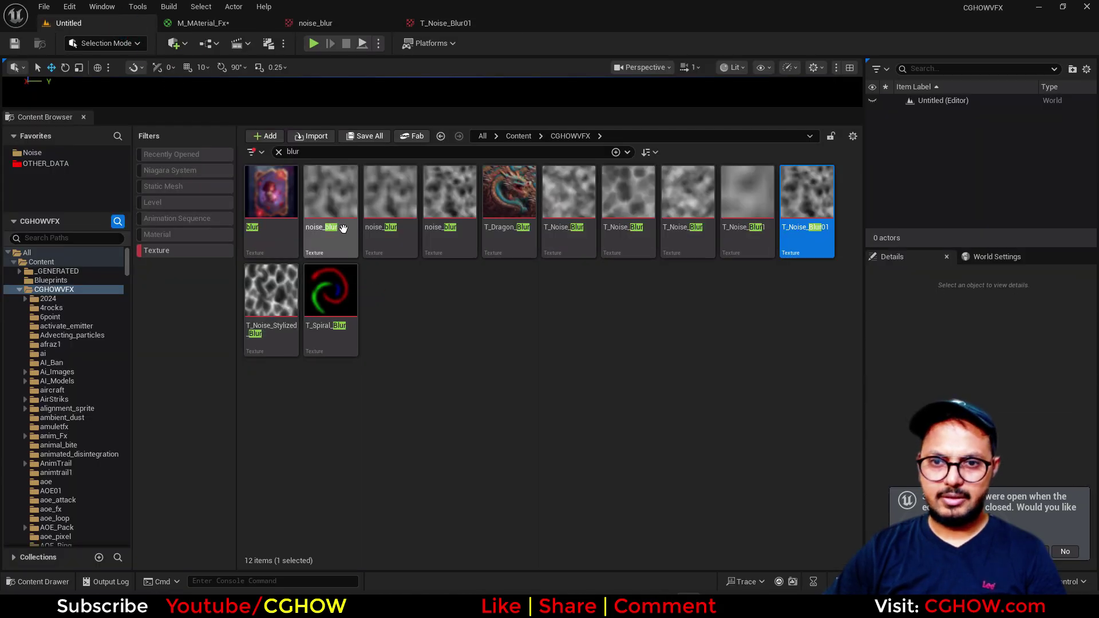
# Open the T_Noise_Blur texture for inspection and locate it in its content folder.
pyautogui.click(579, 228)
pyautogui.press('Return')
pyautogui.scroll(-3, 464, 315)
pyautogui.scroll(2, 189, 218)
pyautogui.click(40, 45)
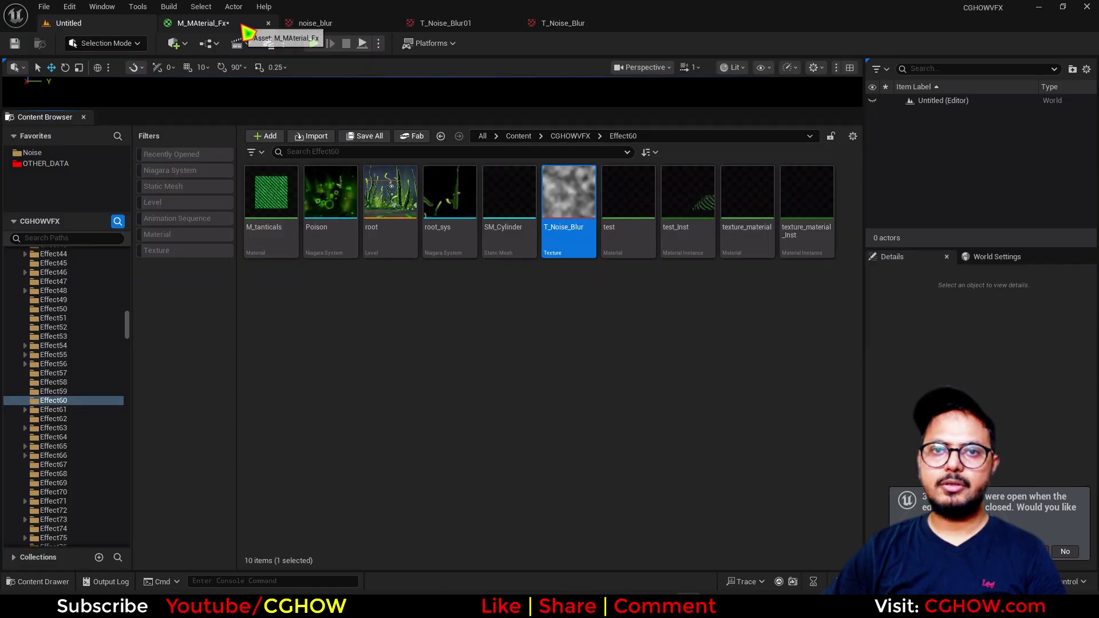
# Assign the selected T_Noise_Blur texture to the Texture Sample node in M_MAterial_Fx.
pyautogui.click(232, 24)
pyautogui.click(568, 279)
pyautogui.scroll(-1, 226, 551)
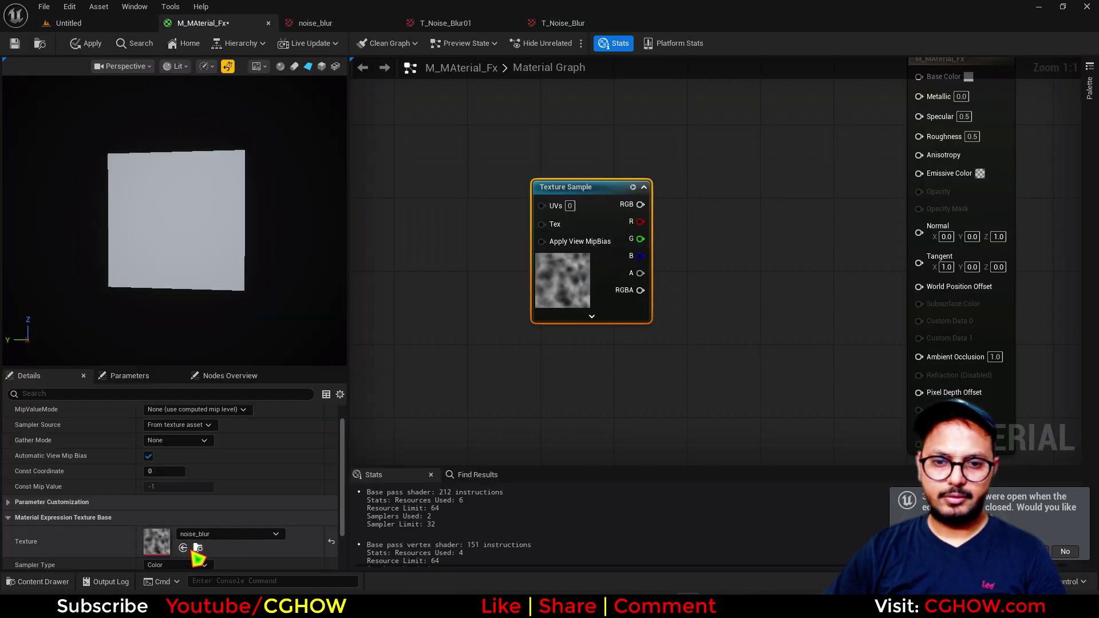
pyautogui.click(183, 548)
# Set the material's blend mode to Translucent and shading model to Unlit, and enable Two Sided.
pyautogui.moveTo(977, 113); pyautogui.dragTo(931, 167, button='right')
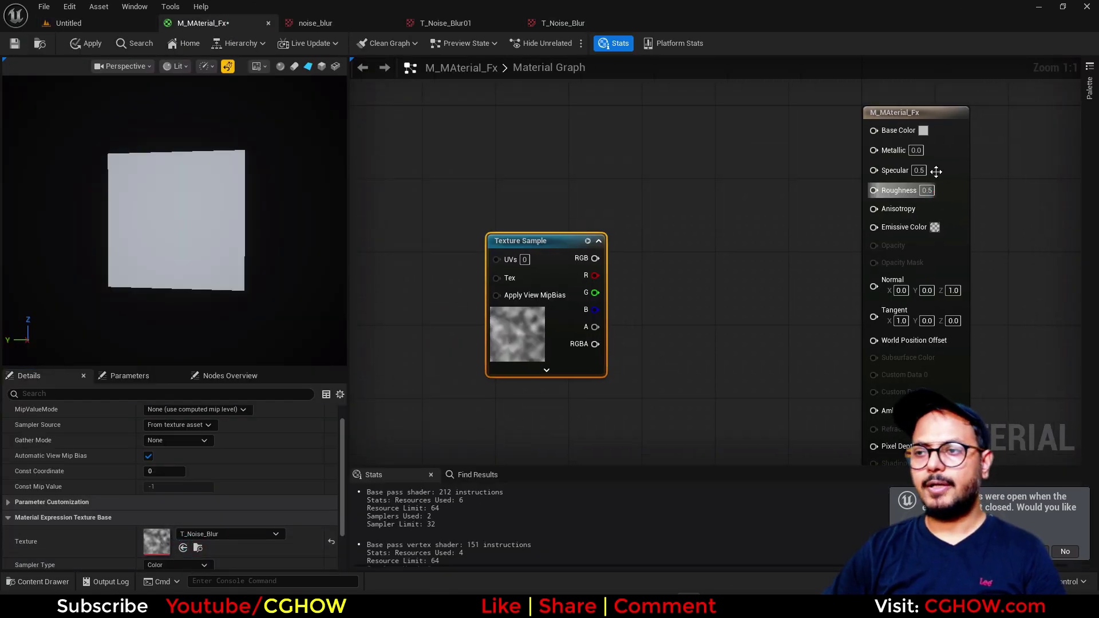
pyautogui.click(932, 167)
pyautogui.click(203, 426)
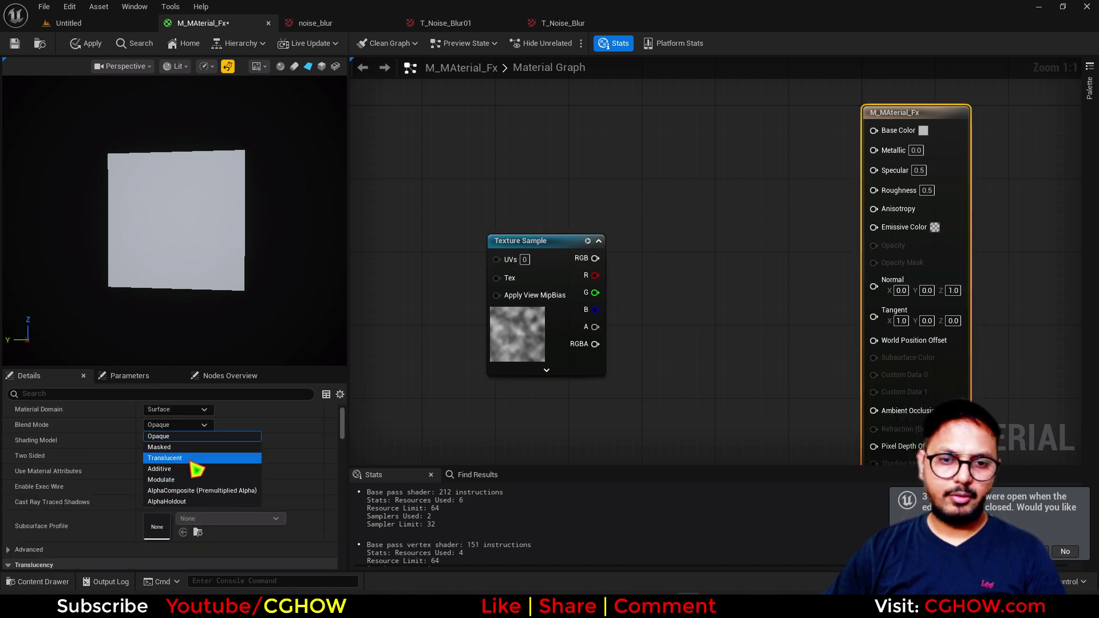
pyautogui.click(197, 458)
pyautogui.click(209, 441)
pyautogui.click(171, 452)
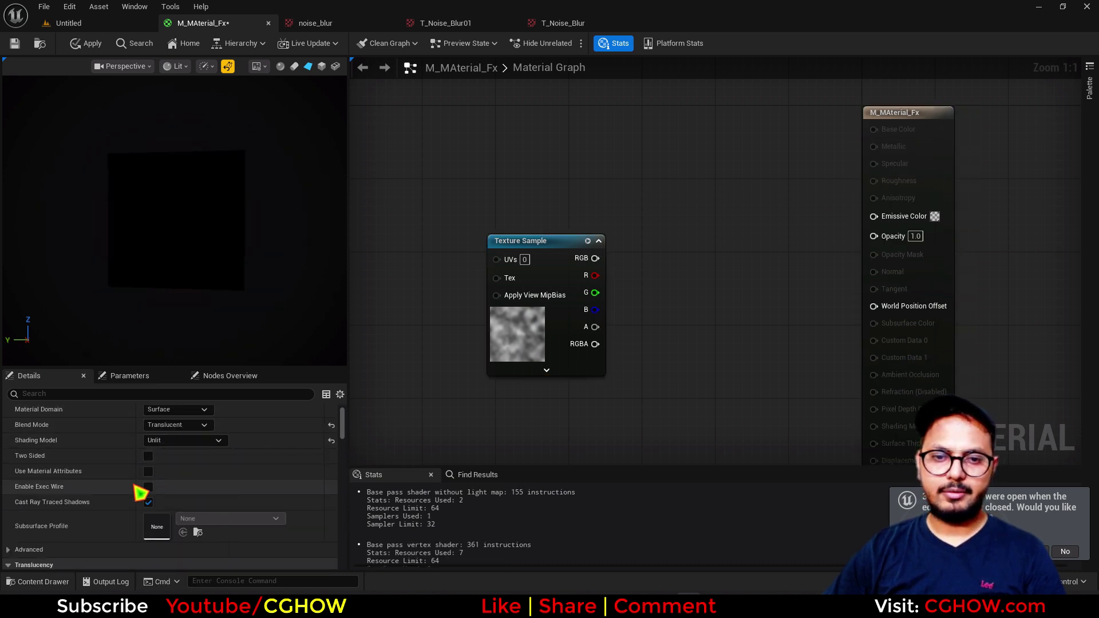
pyautogui.click(148, 456)
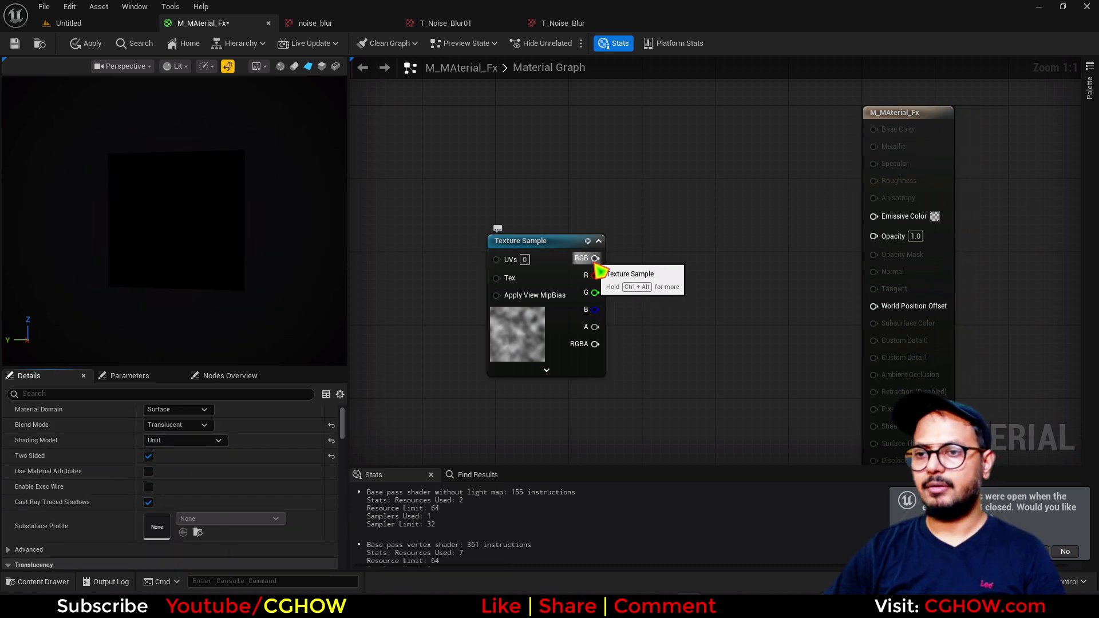
# Connect the Texture Sample's R output to Emissive Color and move the node up closer to the material output.
pyautogui.moveTo(595, 275); pyautogui.dragTo(881, 216)
pyautogui.moveTo(497, 334); pyautogui.dragTo(523, 277)
pyautogui.moveTo(232, 244); pyautogui.dragTo(216, 265)
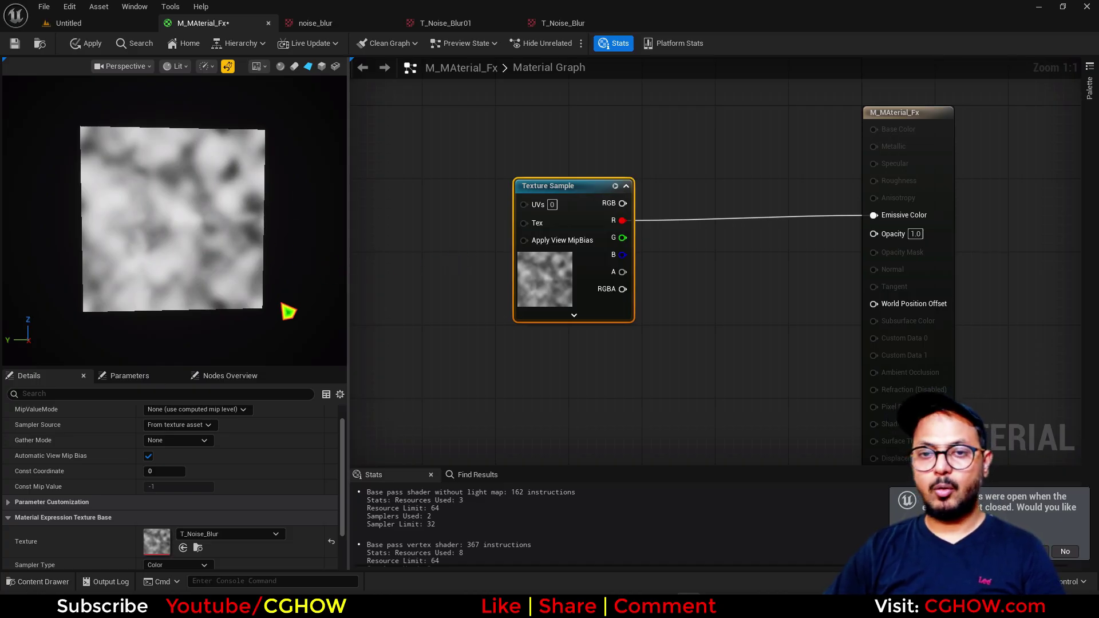
# Add a Panner node, connect it to the Texture Sample's UVs and set its X speed to 0.5.
pyautogui.moveTo(490, 268); pyautogui.dragTo(586, 266, button='right')
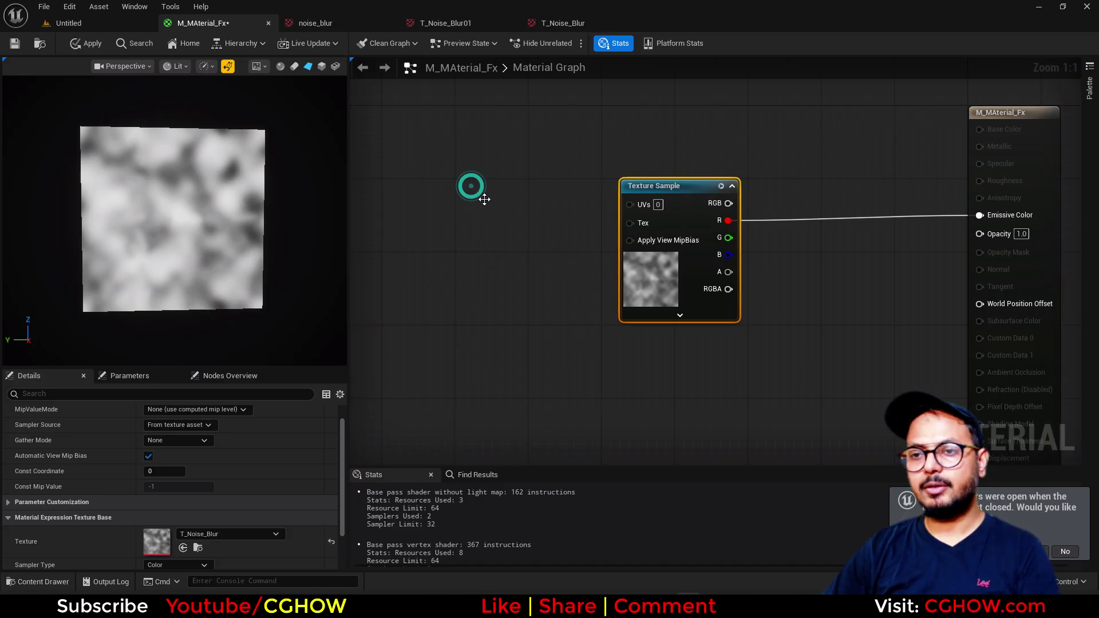
pyautogui.click(472, 185)
pyautogui.moveTo(568, 203); pyautogui.dragTo(632, 204)
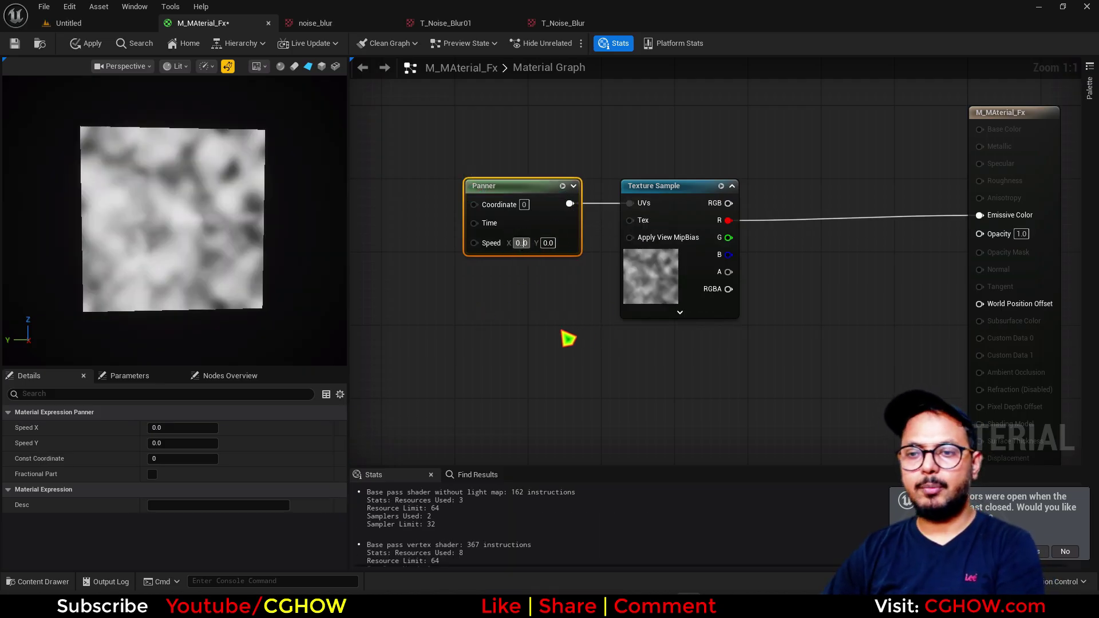
pyautogui.press('Return')
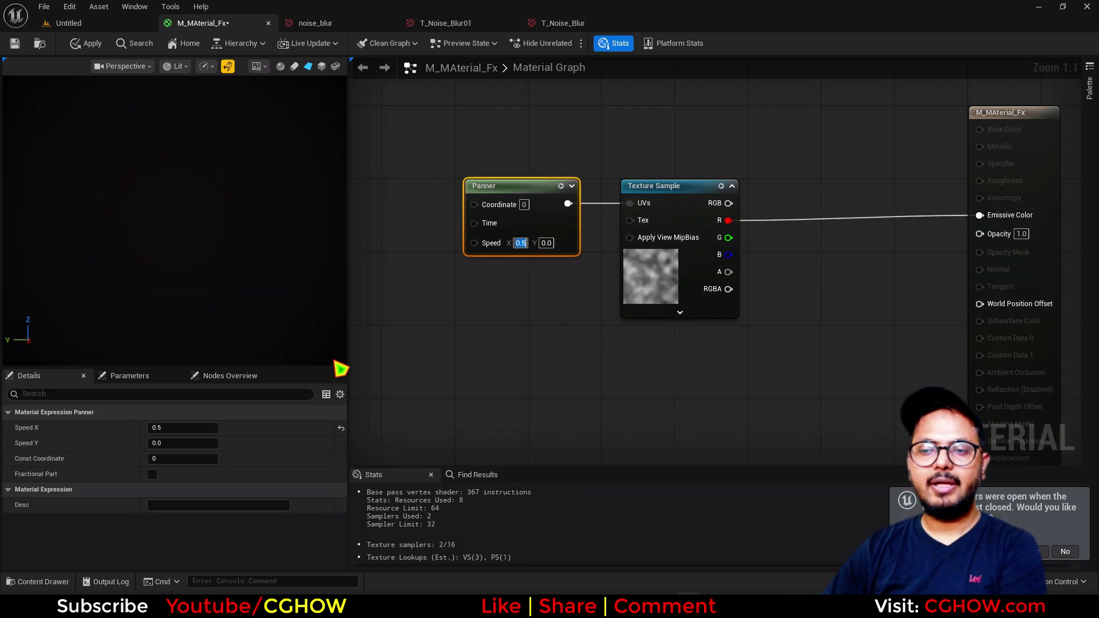
# Turn on the realtime preview, try Panner speeds of X 0 and Y 0.5, and set both speeds to 0.5.
pyautogui.click(228, 66)
pyautogui.click(519, 244)
pyautogui.write('0')
pyautogui.press('Return')
pyautogui.click(546, 244)
pyautogui.write('.0.5')
pyautogui.press('Return')
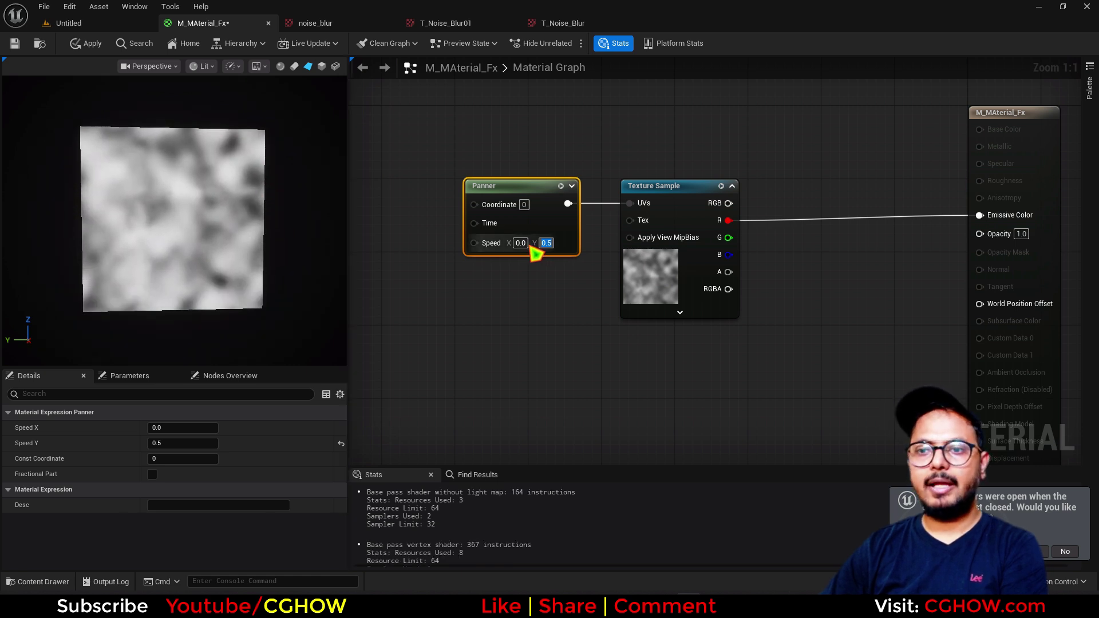
pyautogui.write('0.5')
pyautogui.press('Return')
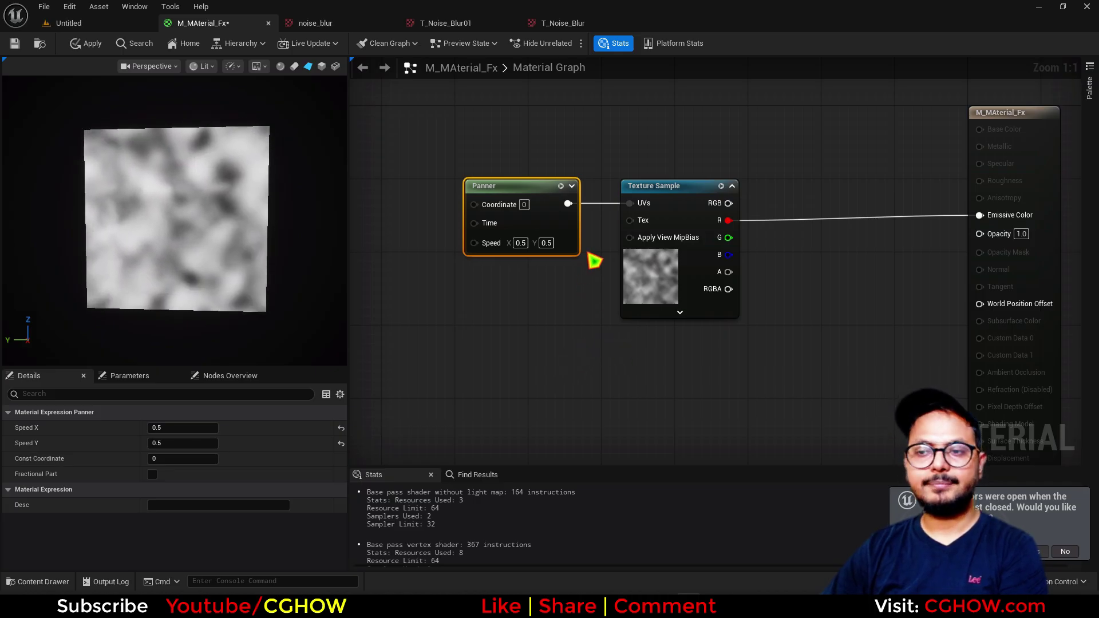
# Add a NormalFromHeightmapChaos node, inspect its function graph and return to the M_MAterial_Fx graph.
pyautogui.moveTo(563, 382); pyautogui.dragTo(552, 307, button='right')
pyautogui.rightClick(551, 307)
pyautogui.write('chaos')
pyautogui.click(590, 328)
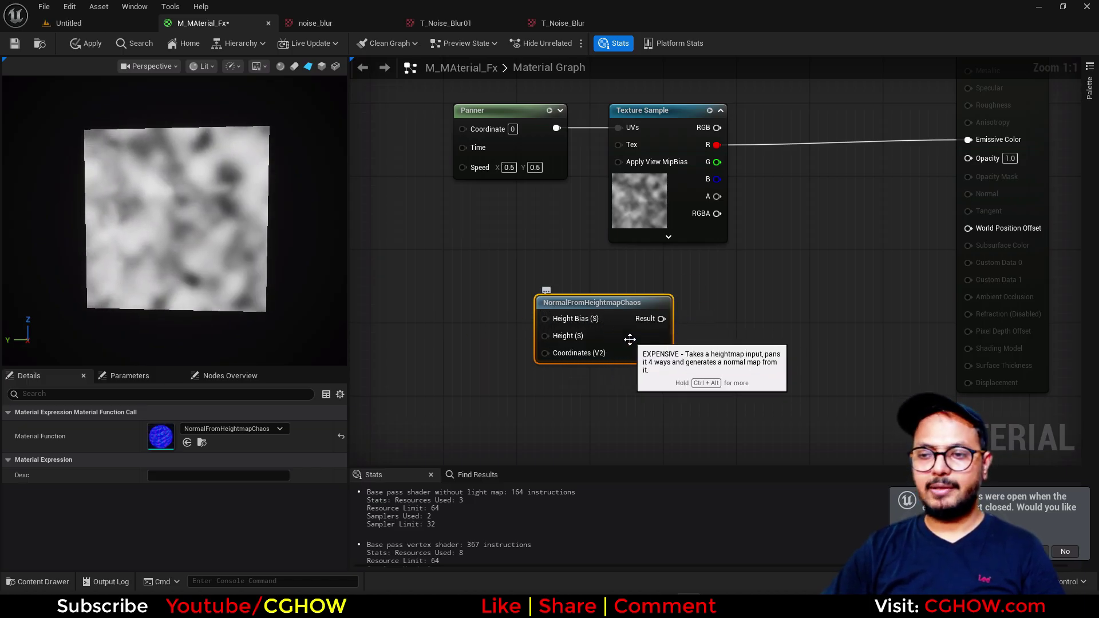
pyautogui.click(629, 339)
pyautogui.doubleClick(584, 304)
pyautogui.moveTo(389, 298); pyautogui.dragTo(757, 320, button='right')
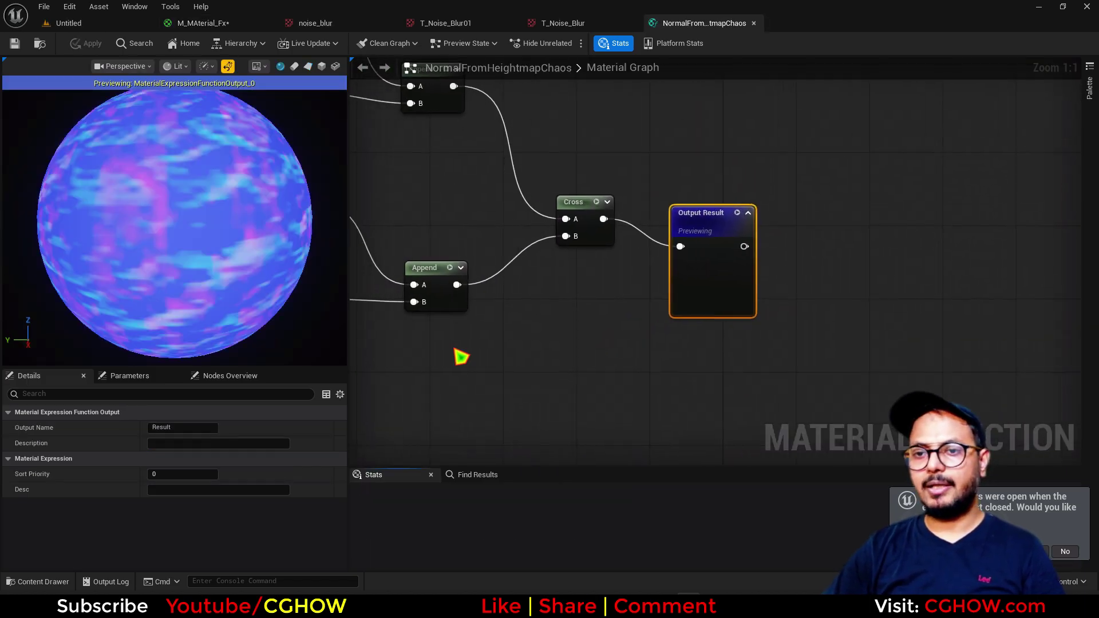
pyautogui.moveTo(401, 335); pyautogui.dragTo(872, 353, button='right')
pyautogui.click(697, 226)
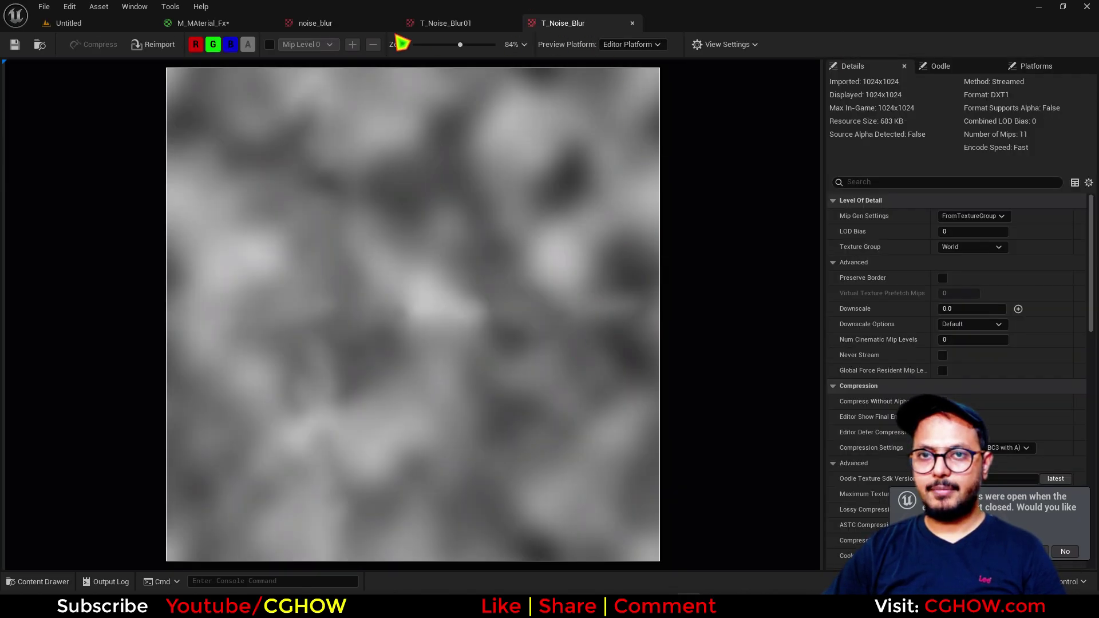
pyautogui.click(228, 22)
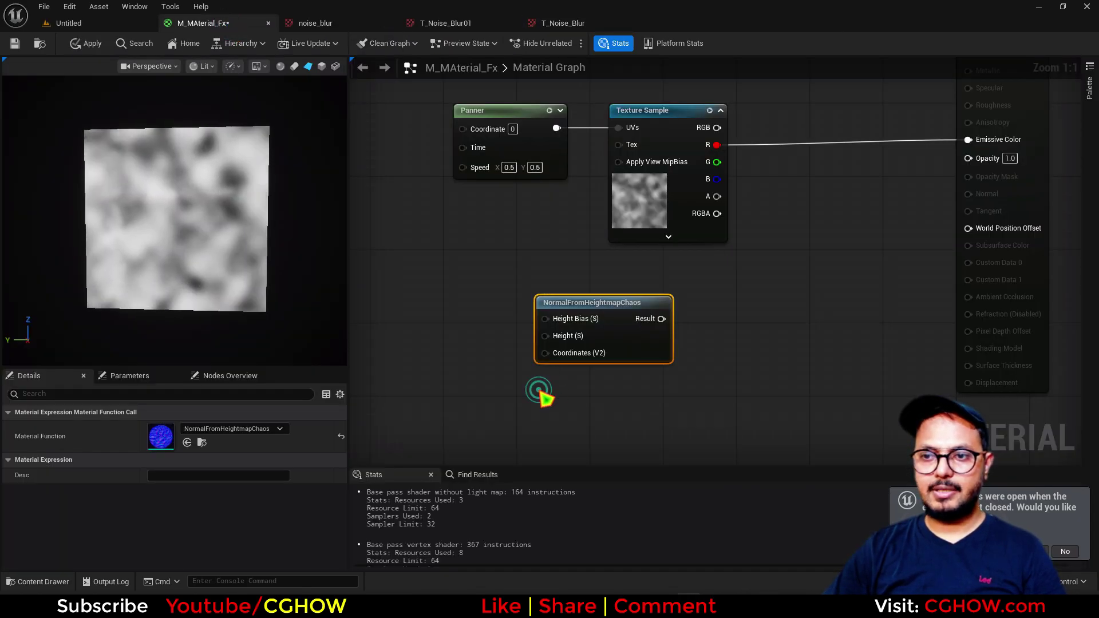
# Replace the NormalFromHeightmapChaos node with a pasted Motion_4WayChaos node and close the open noise texture editors.
pyautogui.click(539, 389)
pyautogui.hotkey('ctrl', 'v')
pyautogui.click(631, 334)
pyautogui.press('Delete')
pyautogui.click(632, 23)
pyautogui.click(511, 23)
pyautogui.click(390, 23)
pyautogui.moveTo(613, 436); pyautogui.dragTo(705, 372)
# Duplicate the T_Noise_Blur Texture Sample, convert the copy to a Texture Object and connect it to Motion_4WayChaos's Texture input.
pyautogui.click(648, 213)
pyautogui.hotkey('ctrl', 'c')
pyautogui.hotkey('ctrl', 'v')
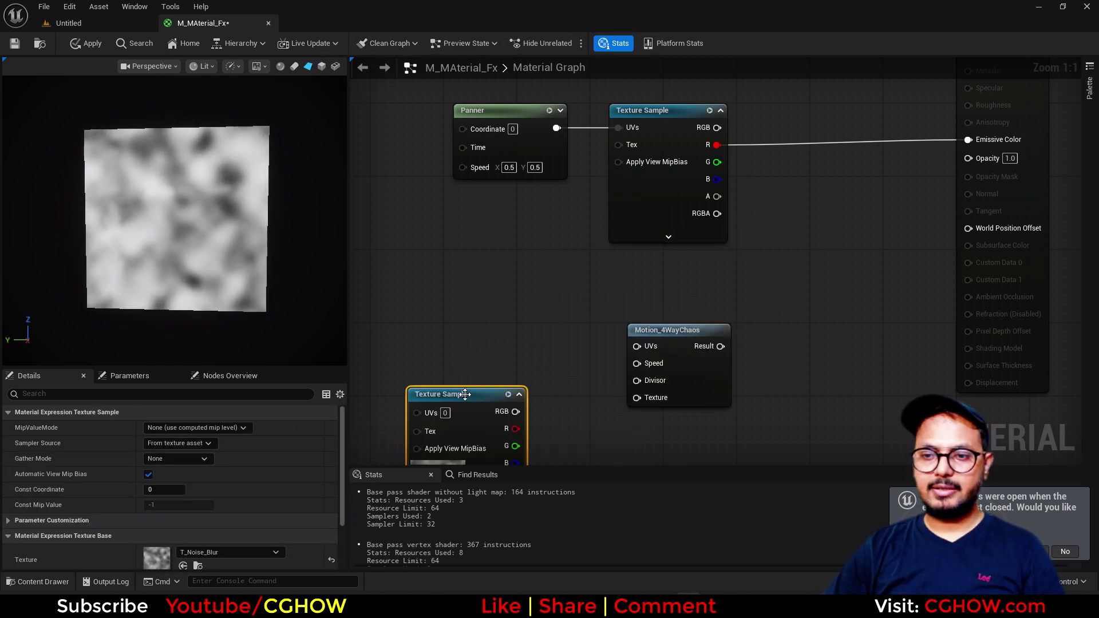
pyautogui.moveTo(416, 397); pyautogui.dragTo(444, 313, button='right')
pyautogui.rightClick(506, 307)
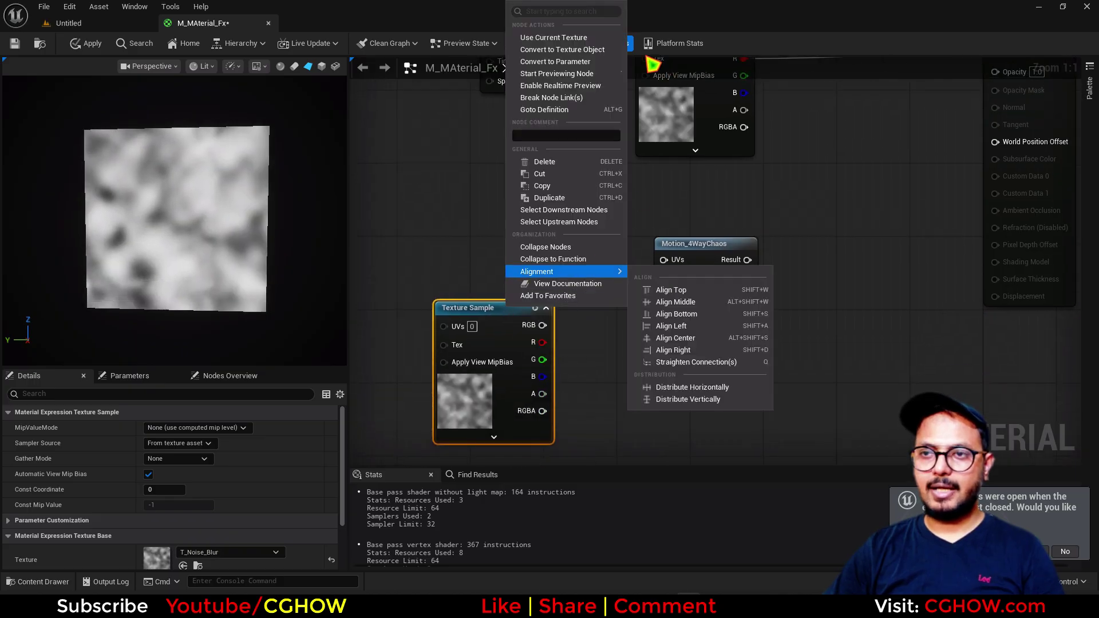
pyautogui.click(562, 49)
pyautogui.moveTo(511, 325); pyautogui.dragTo(677, 320)
# Preview the Motion_4WayChaos node and examine its animated noise up close.
pyautogui.rightClick(744, 255)
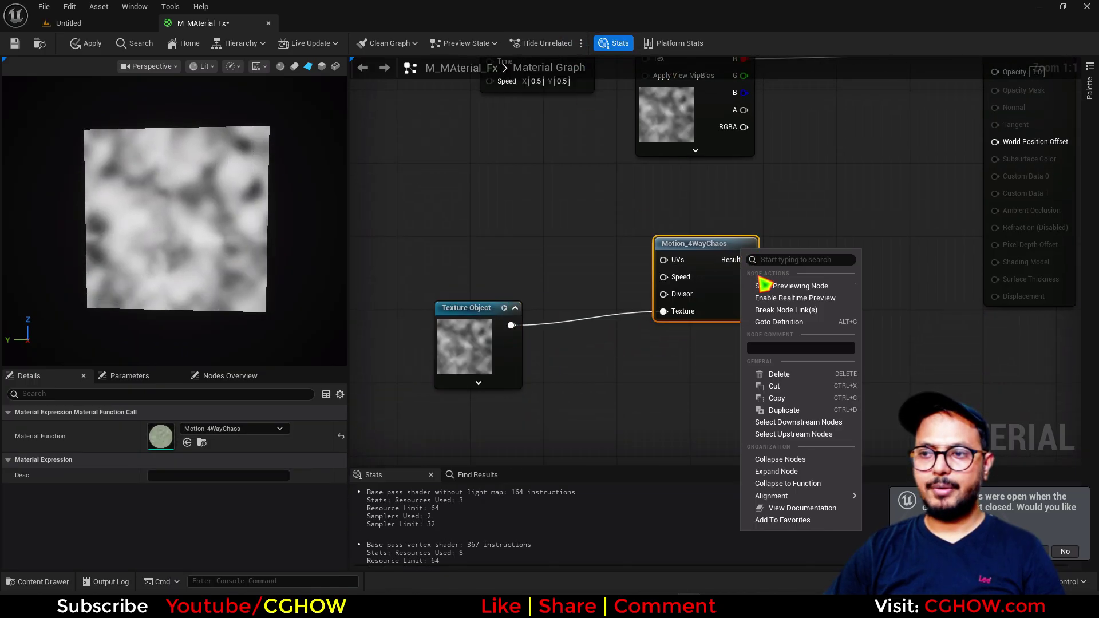
pyautogui.click(767, 285)
pyautogui.scroll(5, 147, 252)
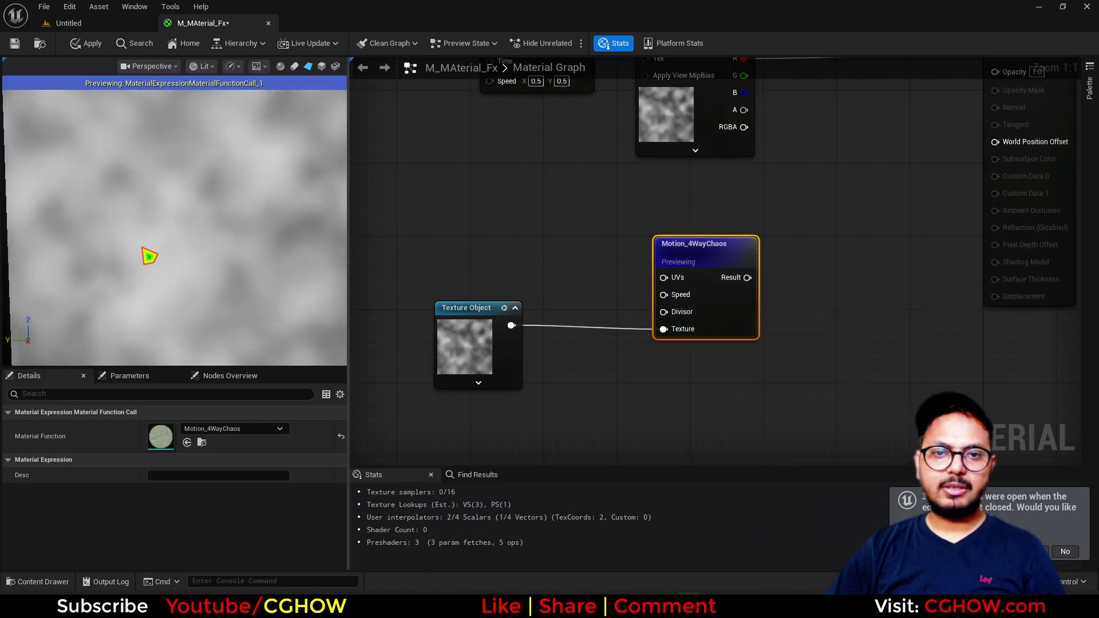
pyautogui.scroll(-3, 177, 223)
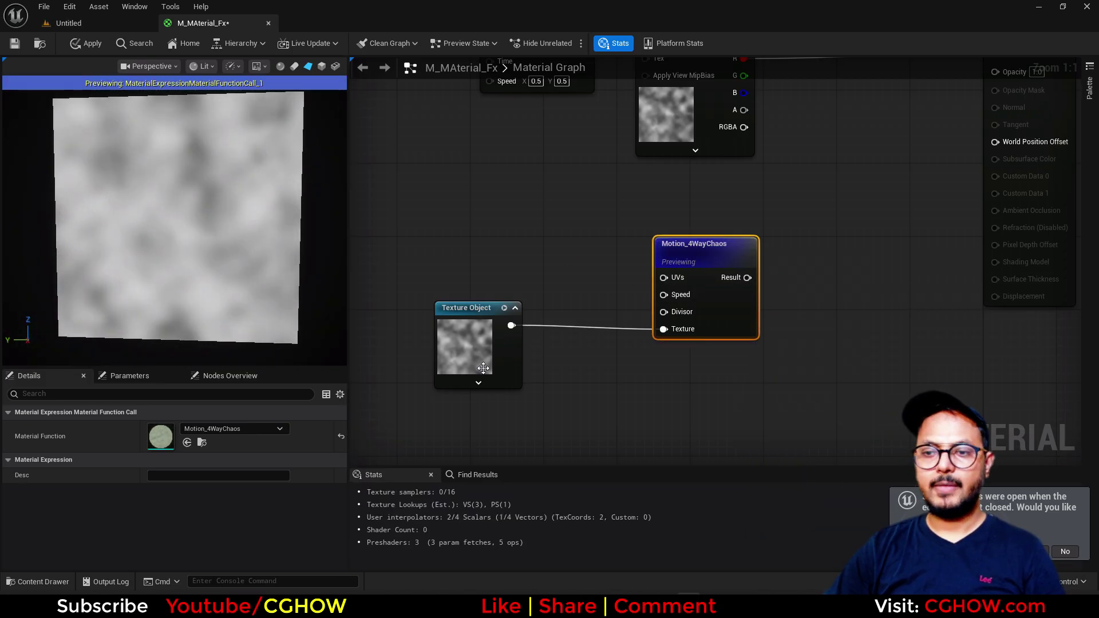
# Set the Panner's Y speed to 0 and connect the Panner to Motion_4WayChaos's UVs input.
pyautogui.moveTo(477, 361); pyautogui.dragTo(476, 371)
pyautogui.moveTo(542, 211); pyautogui.dragTo(542, 278, button='right')
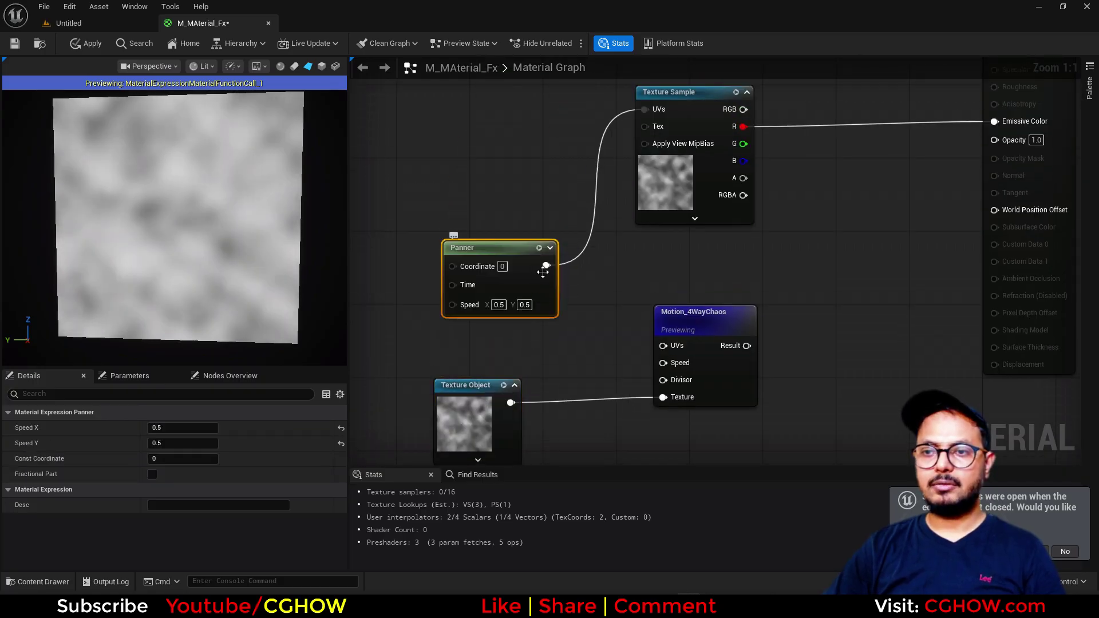
pyautogui.write('0')
pyautogui.press('Return')
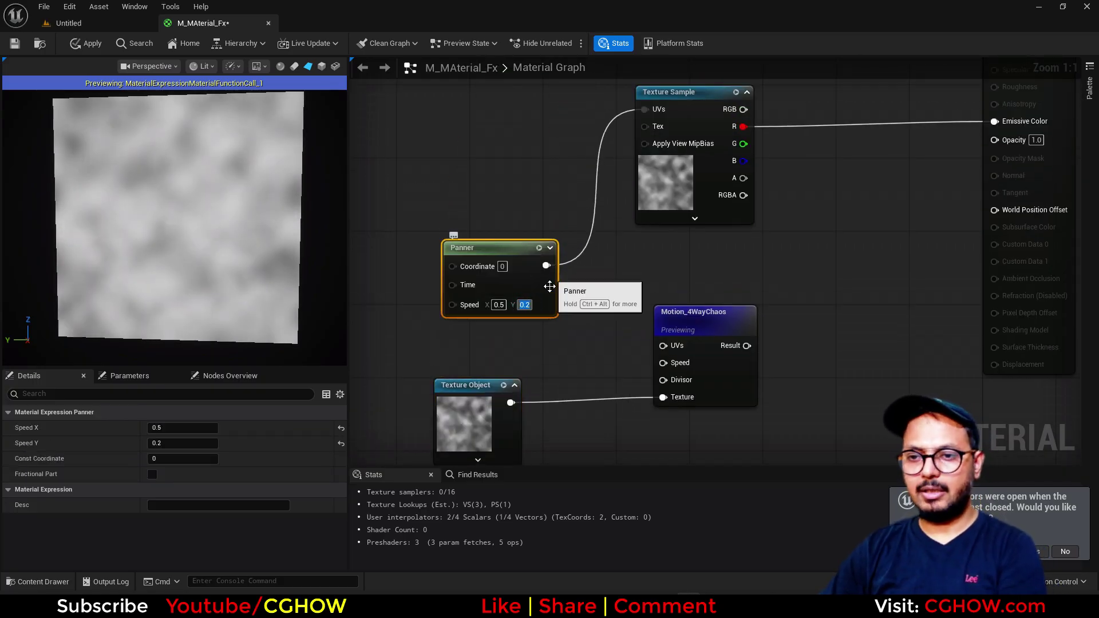
pyautogui.moveTo(547, 265); pyautogui.dragTo(686, 346)
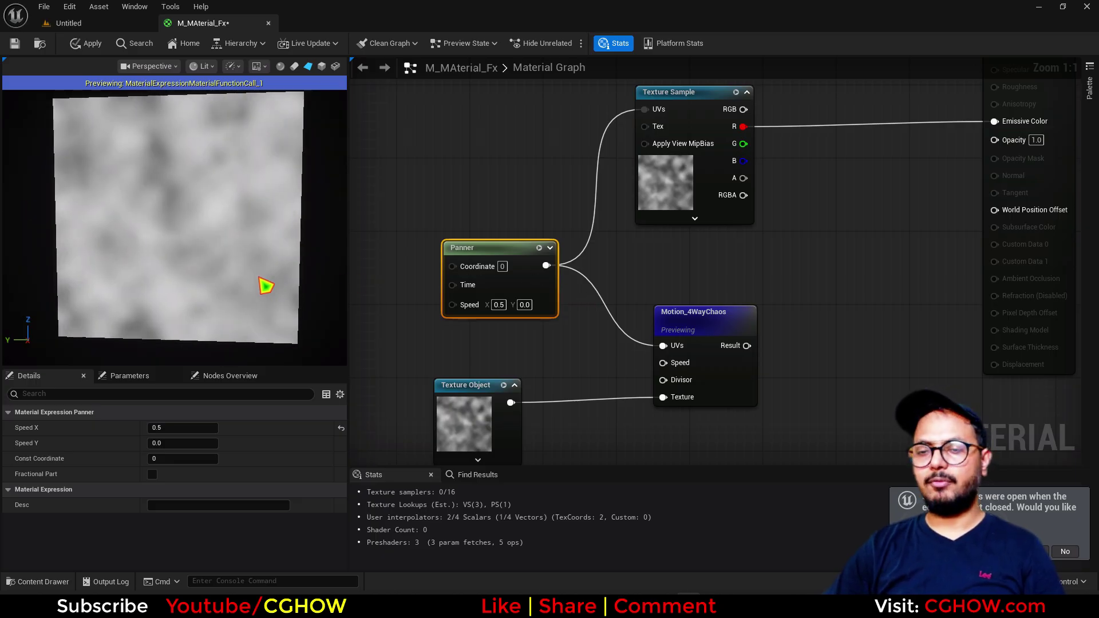
# Delete the Texture Sample, connect the Motion_4WayChaos result to Emissive Color instead and stop previewing the node.
pyautogui.click(681, 188)
pyautogui.press('Delete')
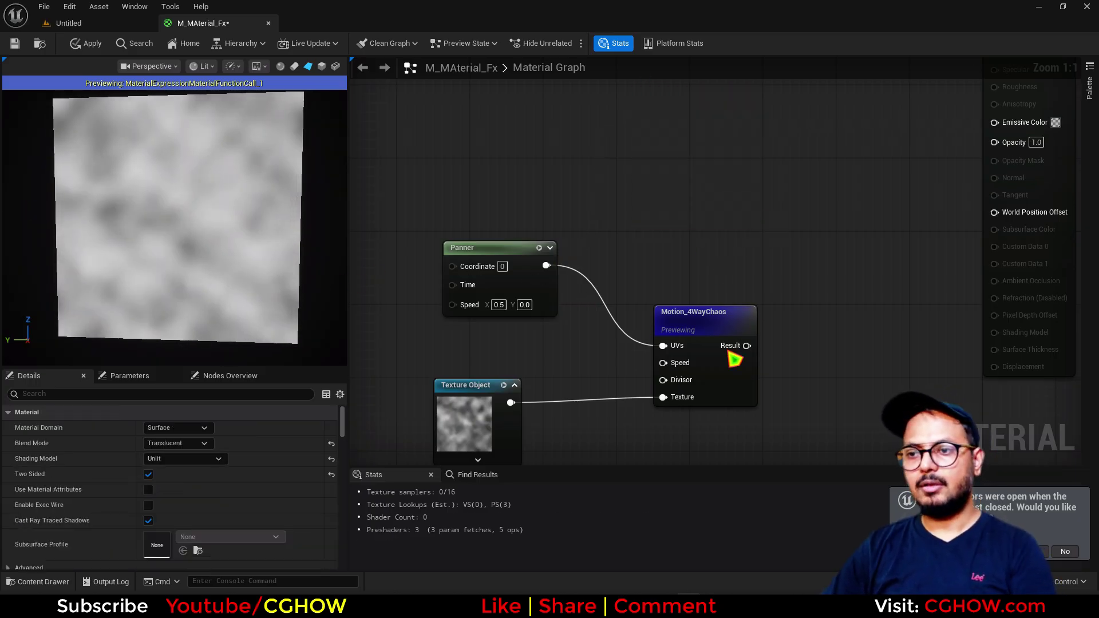
pyautogui.moveTo(707, 386); pyautogui.dragTo(707, 323)
pyautogui.moveTo(788, 270); pyautogui.dragTo(648, 322, button='right')
pyautogui.moveTo(596, 344); pyautogui.dragTo(856, 174)
pyautogui.rightClick(586, 309)
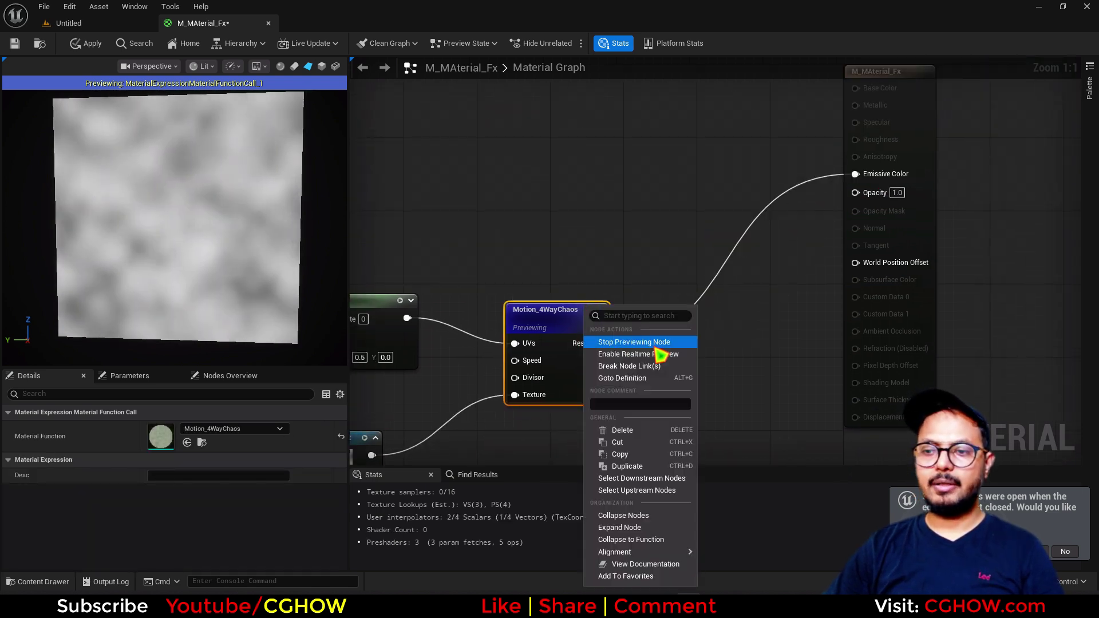
pyautogui.click(633, 342)
# Move the Texture Object node closer to the Motion_4WayChaos node.
pyautogui.moveTo(571, 301); pyautogui.dragTo(650, 263, button='right')
pyautogui.click(458, 409)
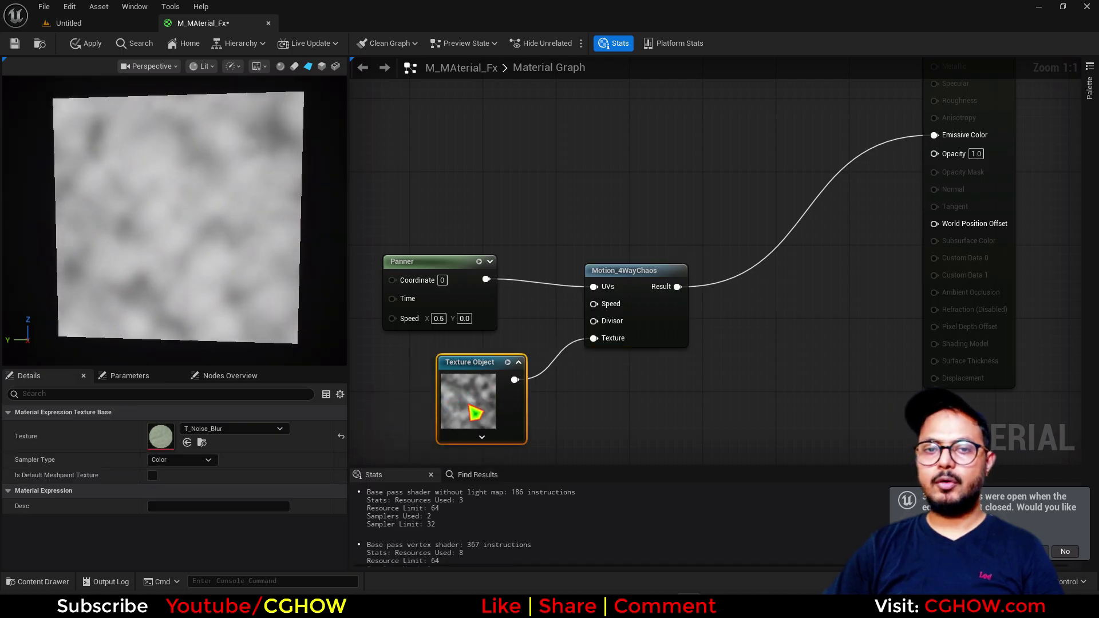
pyautogui.click(469, 298)
pyautogui.moveTo(469, 298); pyautogui.dragTo(413, 355, button='right')
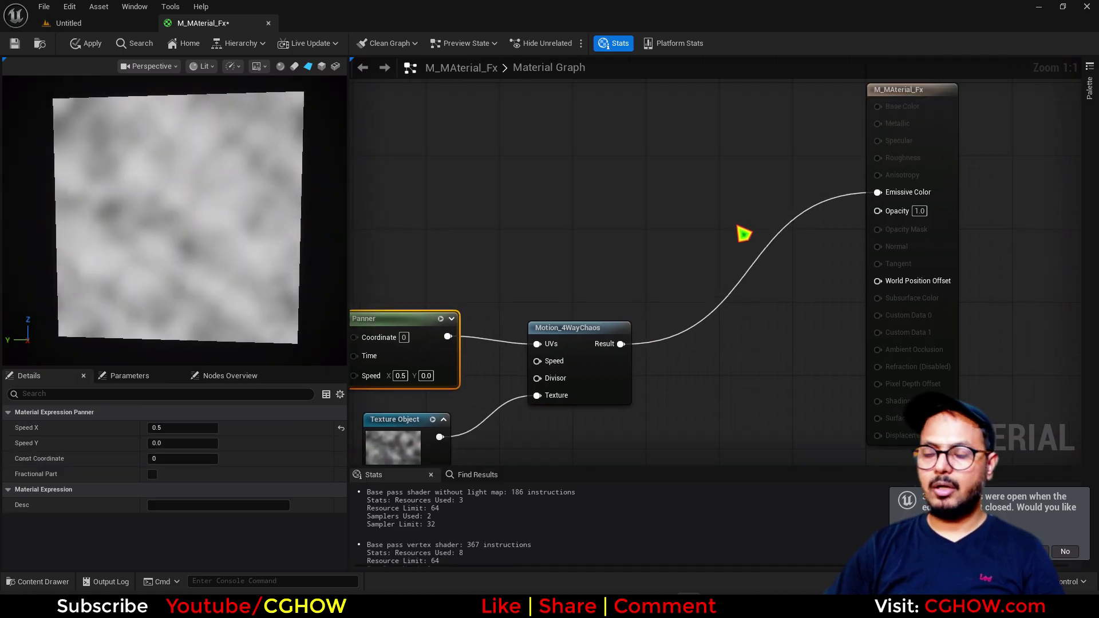
# Search the CGHOWVFX folder for "gra" and bring the fire_gradient texture into the M_MAterial_Fx graph.
pyautogui.click(93, 24)
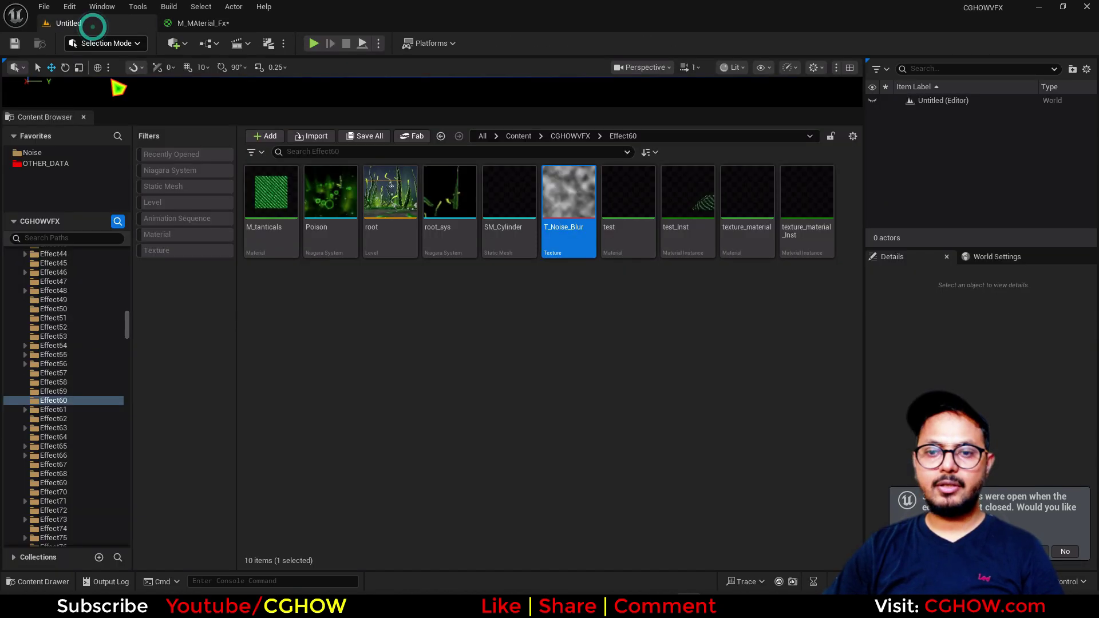
pyautogui.click(566, 136)
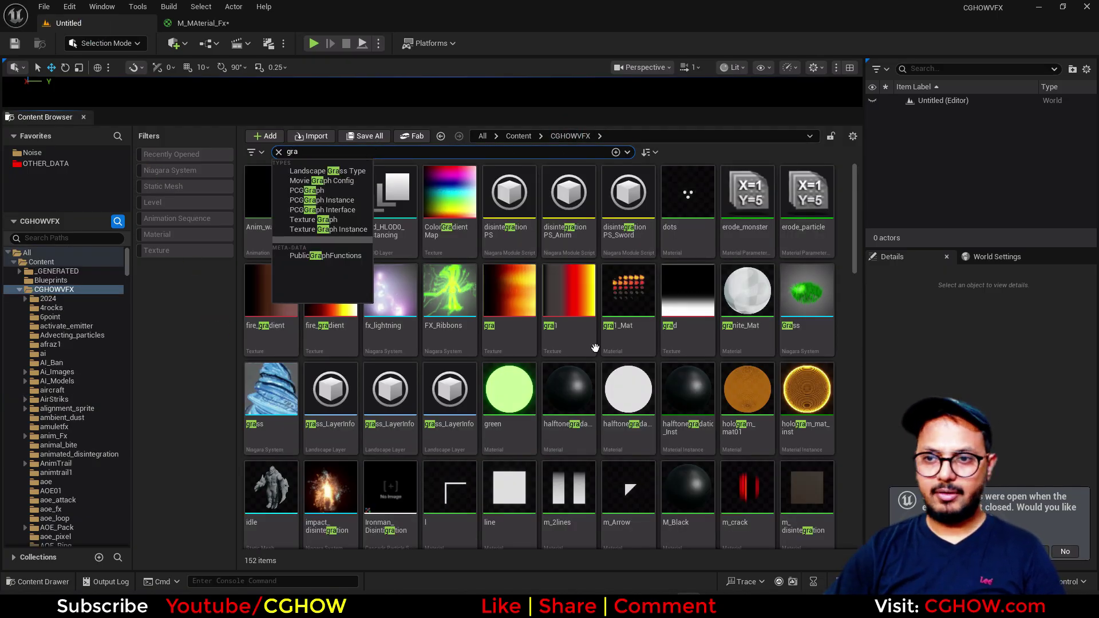
pyautogui.click(508, 295)
pyautogui.moveTo(344, 300); pyautogui.dragTo(657, 196)
# Route the Motion_4WayChaos result through a red-only Component Mask into the fire_gradient UVs and connect its RGB to Emissive Color.
pyautogui.moveTo(598, 305); pyautogui.dragTo(661, 215)
pyautogui.click(595, 190)
pyautogui.hotkey('shift', 'c')
pyautogui.keyDown('shift'); pyautogui.click(581, 174); pyautogui.keyUp('shift')
pyautogui.click(152, 443)
pyautogui.moveTo(760, 214); pyautogui.dragTo(873, 172)
pyautogui.moveTo(680, 277); pyautogui.dragTo(733, 252)
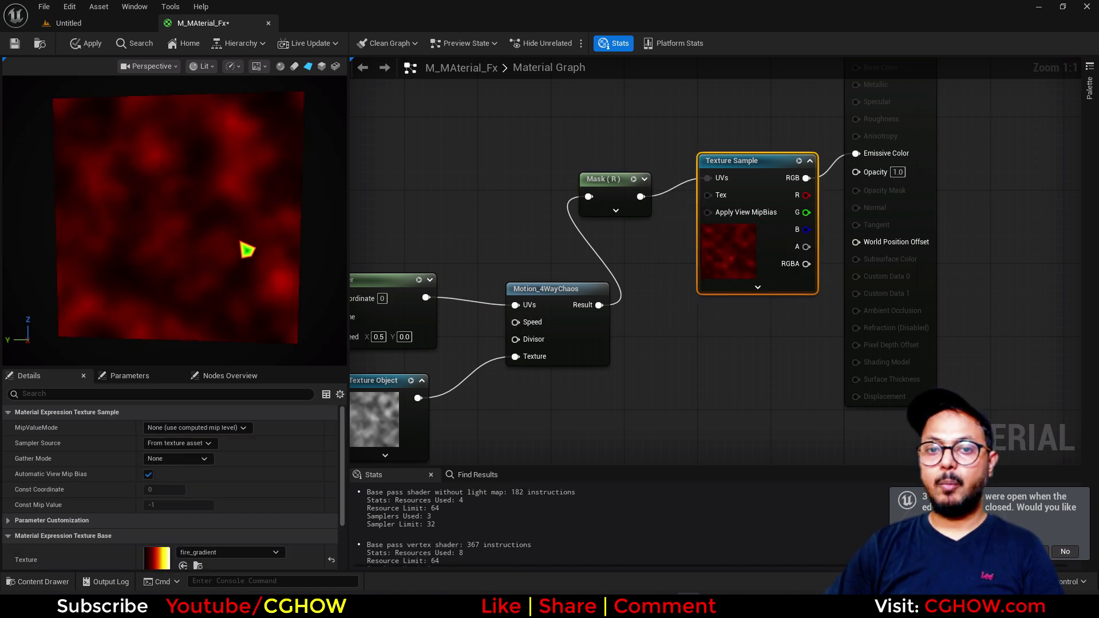
# Space out the material output, fire_gradient Texture Sample and Mask nodes.
pyautogui.moveTo(967, 128); pyautogui.dragTo(1019, 118)
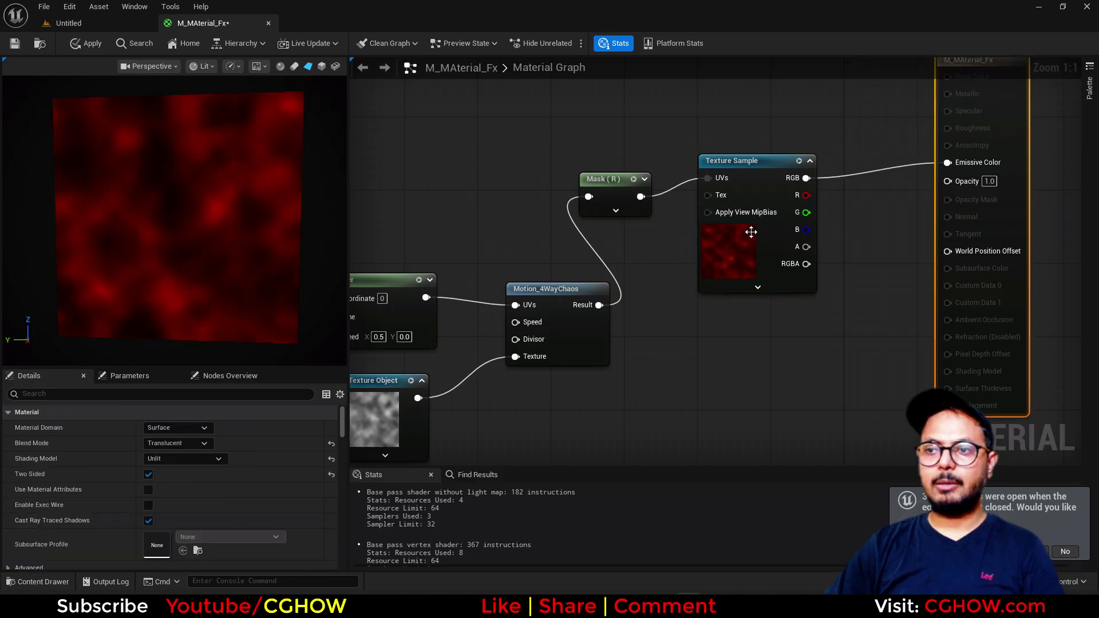
pyautogui.moveTo(722, 249); pyautogui.dragTo(795, 230)
pyautogui.moveTo(622, 187); pyautogui.dragTo(649, 178)
# Insert a Multiply node with B set to 2 between the Motion_4WayChaos result and the red mask.
pyautogui.click(629, 293)
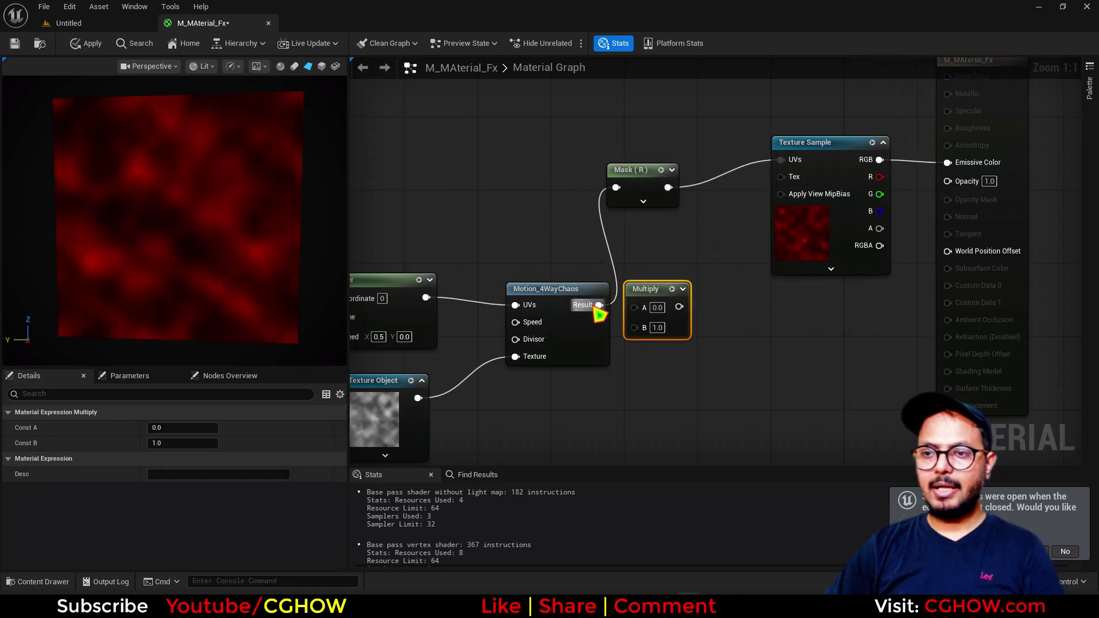
pyautogui.moveTo(678, 306); pyautogui.dragTo(623, 190)
pyautogui.click(657, 324)
pyautogui.write('2')
pyautogui.press('Return')
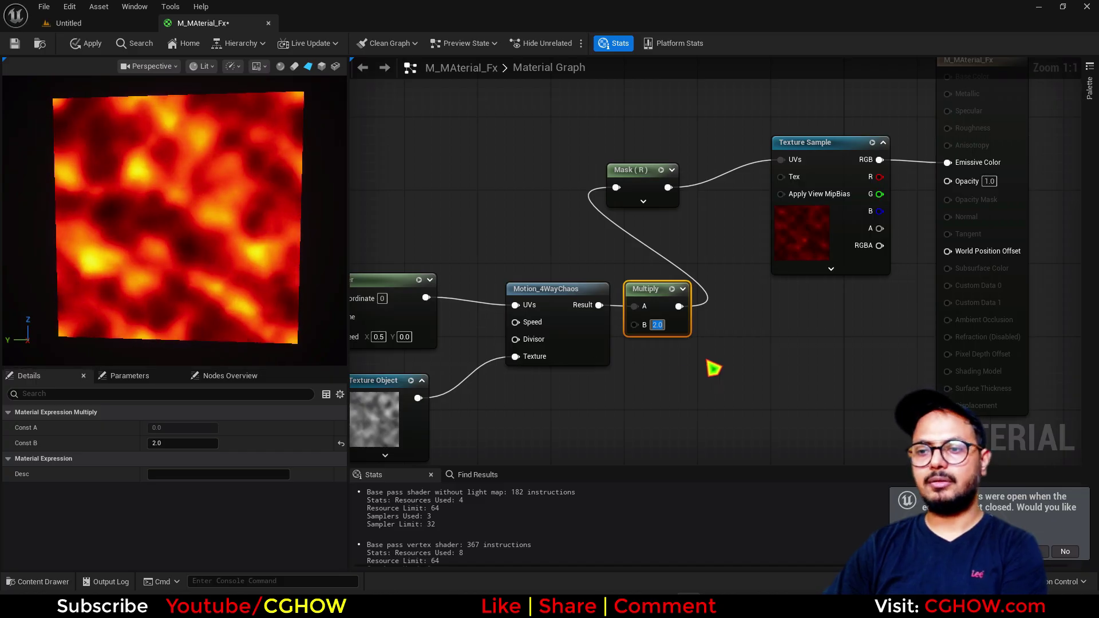
# Try a value of 5 for the Multiply node's B input and set it back to 2.
pyautogui.write('5')
pyautogui.press('Return')
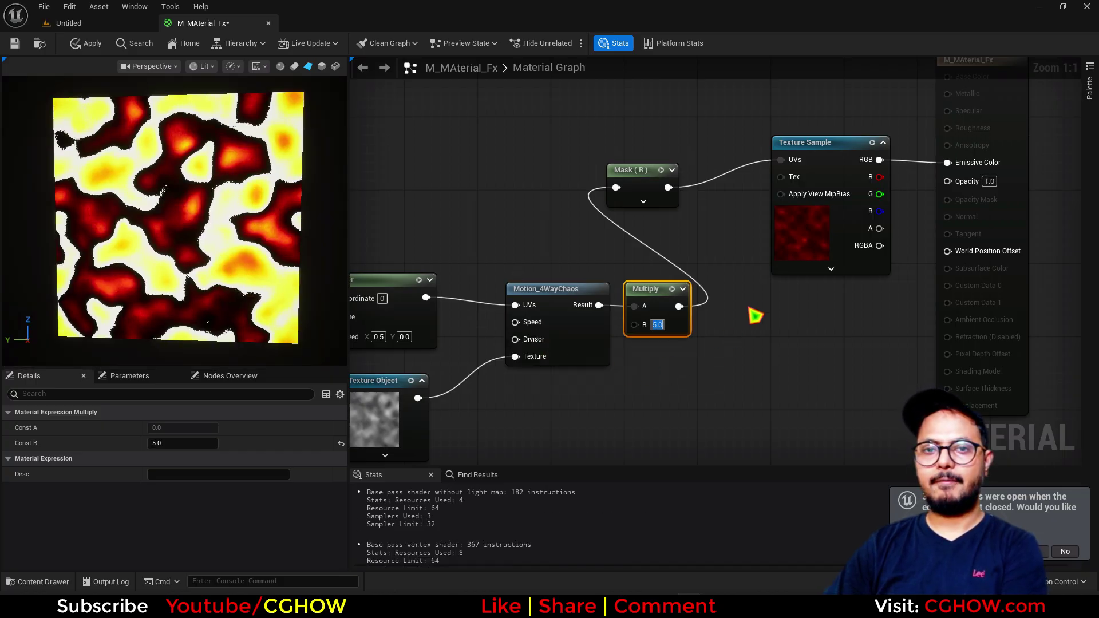
pyautogui.write('2')
pyautogui.press('Return')
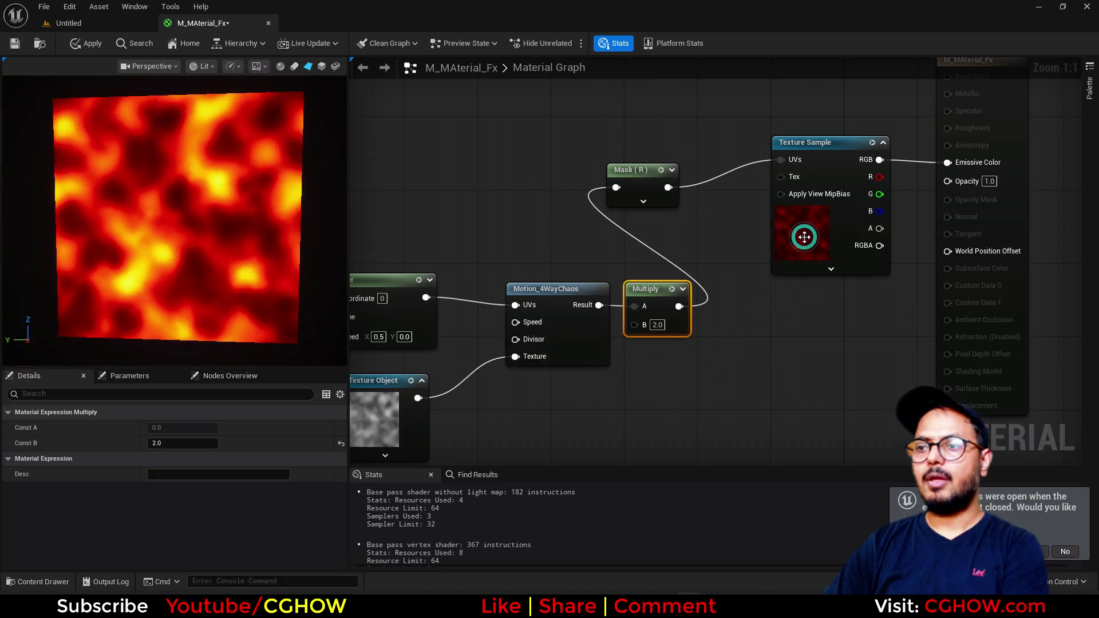
# Open the fire_gradient texture to examine its colour range and return to the material graph.
pyautogui.click(812, 269)
pyautogui.click(157, 554)
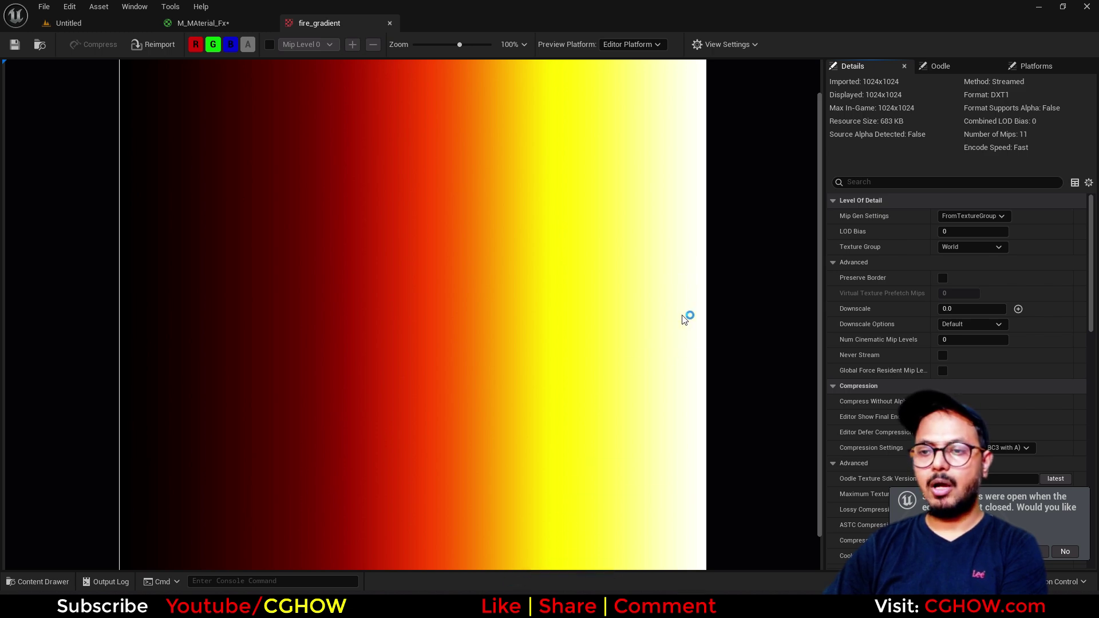
pyautogui.click(201, 24)
pyautogui.scroll(1, 753, 311)
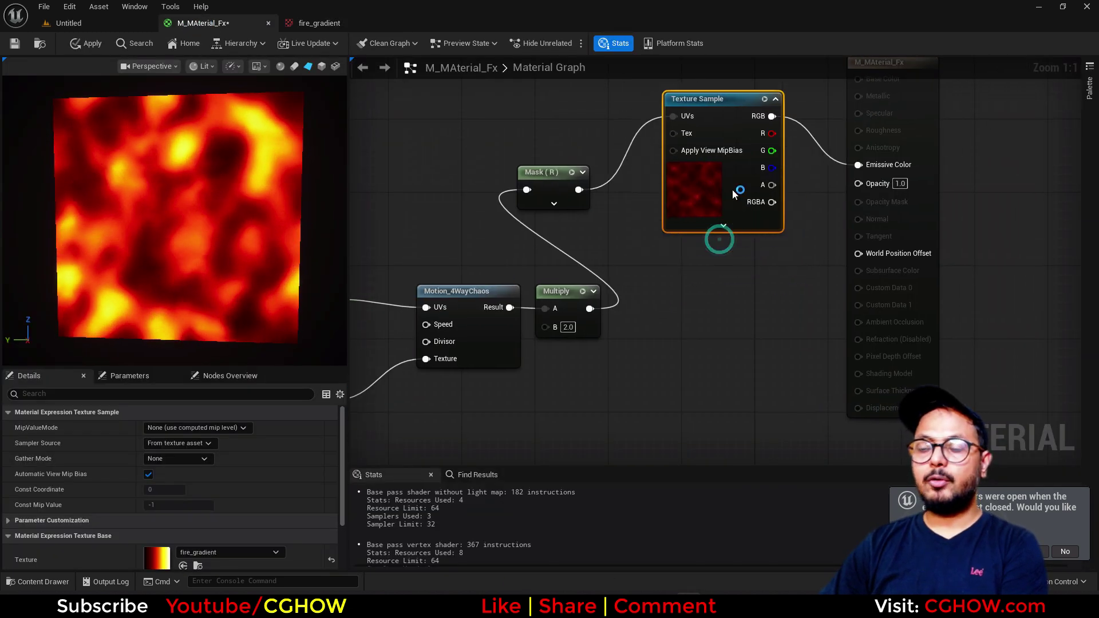
# Move the fire_gradient Texture Sample up and add a Color Ramp node beside the Multiply node.
pyautogui.moveTo(733, 190); pyautogui.dragTo(760, 154)
pyautogui.rightClick(650, 292)
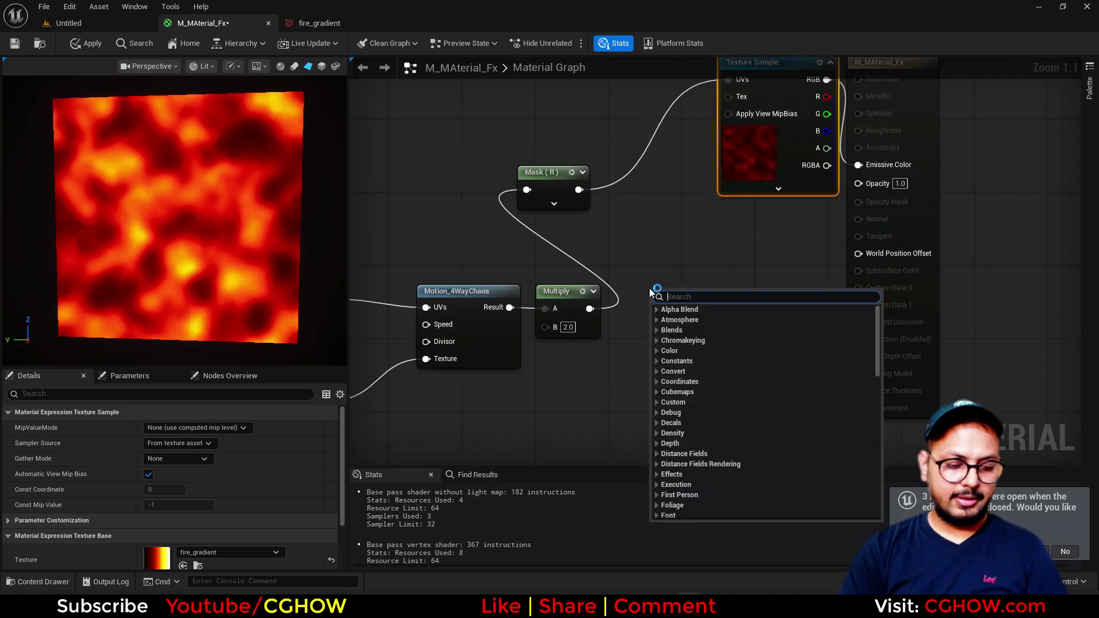
pyautogui.write('color ramp')
pyautogui.press('Return')
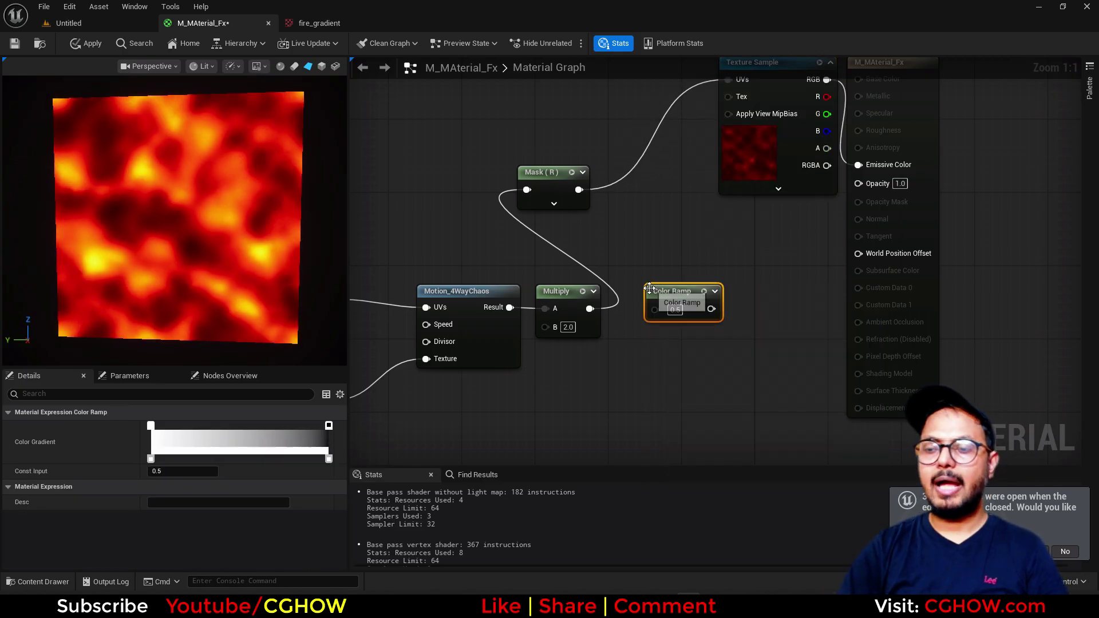
# Connect the red mask to the Color Ramp and the Color Ramp to Emissive Color, spacing the nodes apart.
pyautogui.moveTo(579, 189); pyautogui.dragTo(888, 165)
pyautogui.moveTo(908, 118); pyautogui.dragTo(990, 200)
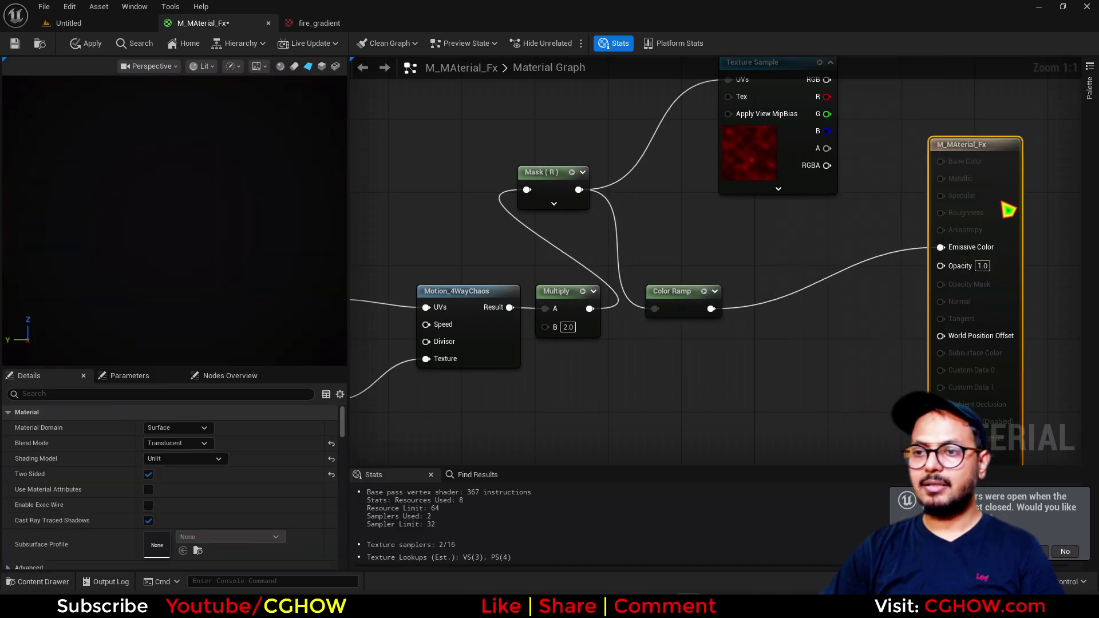
pyautogui.moveTo(675, 297); pyautogui.dragTo(758, 301)
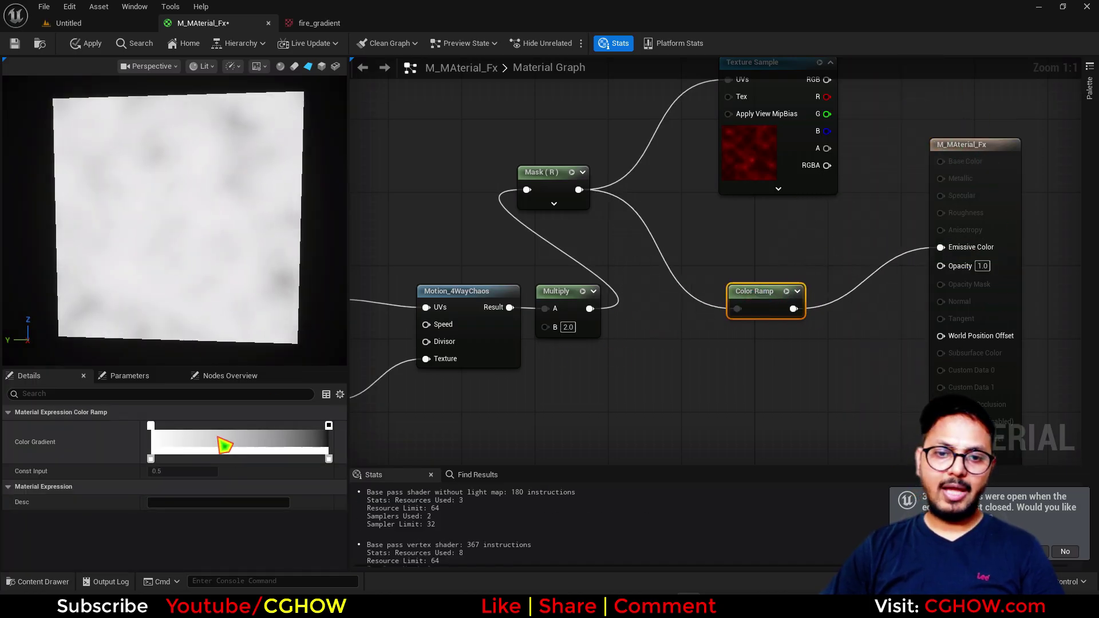
# Set the Color Ramp's start stop to black and its end stop to light yellow FFE775.
pyautogui.doubleClick(150, 425)
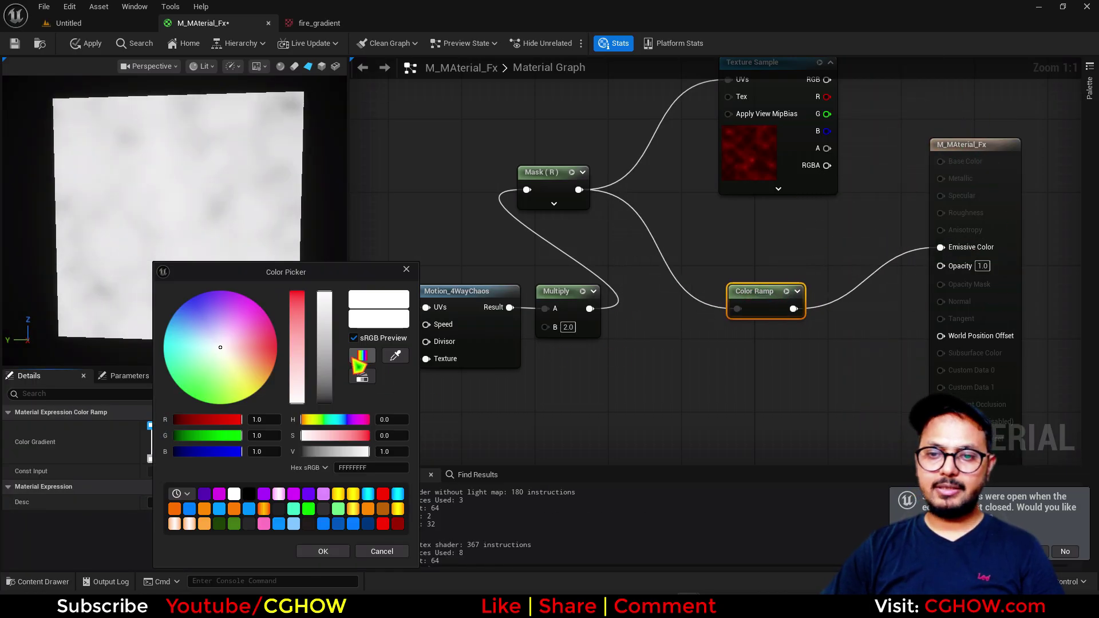
pyautogui.moveTo(324, 294); pyautogui.dragTo(328, 396)
pyautogui.click(321, 552)
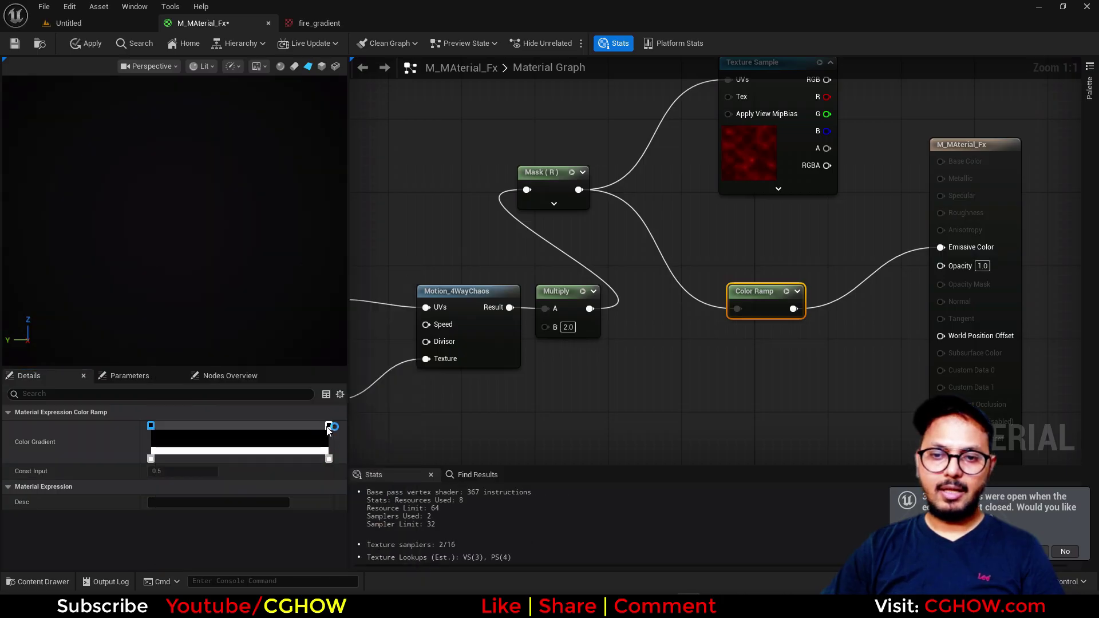
pyautogui.doubleClick(328, 426)
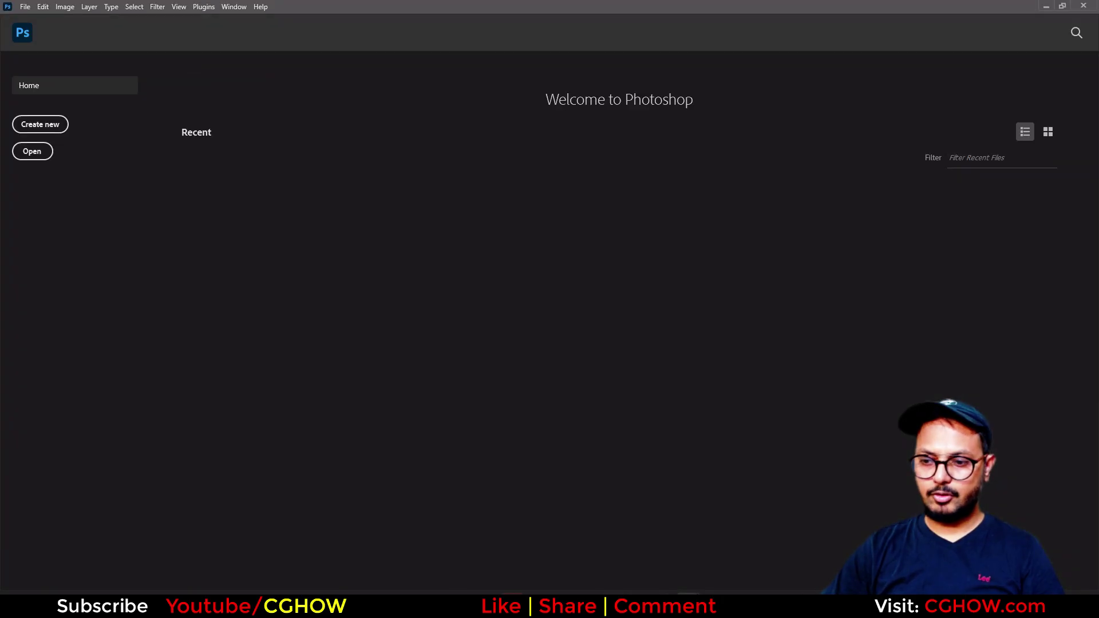
pyautogui.moveTo(691, 593)
pyautogui.click(658, 535)
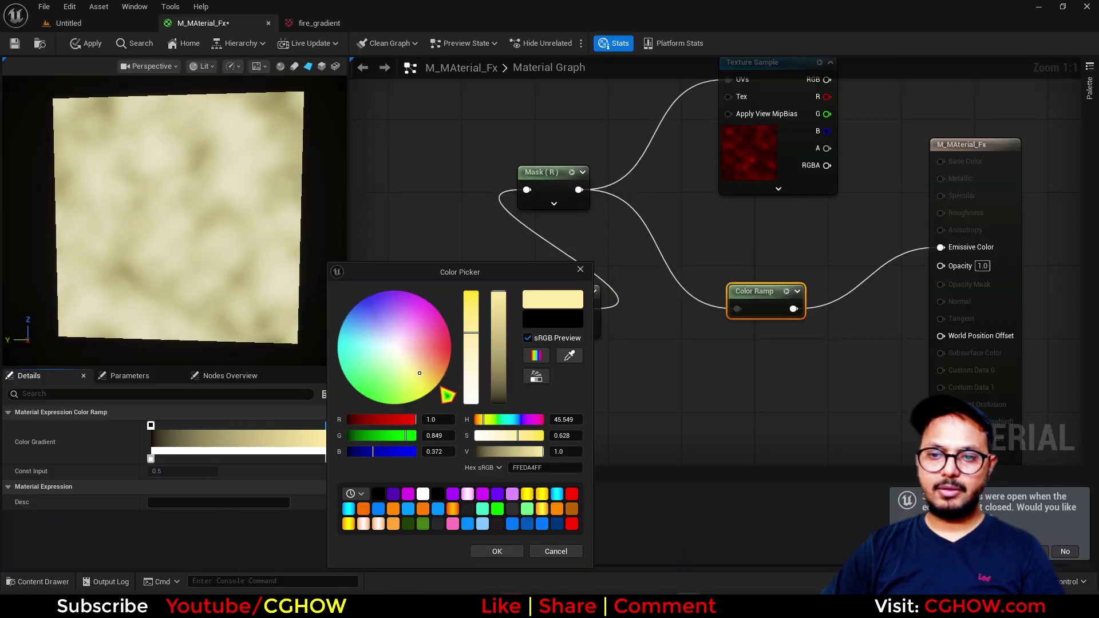
pyautogui.moveTo(471, 331); pyautogui.dragTo(471, 313)
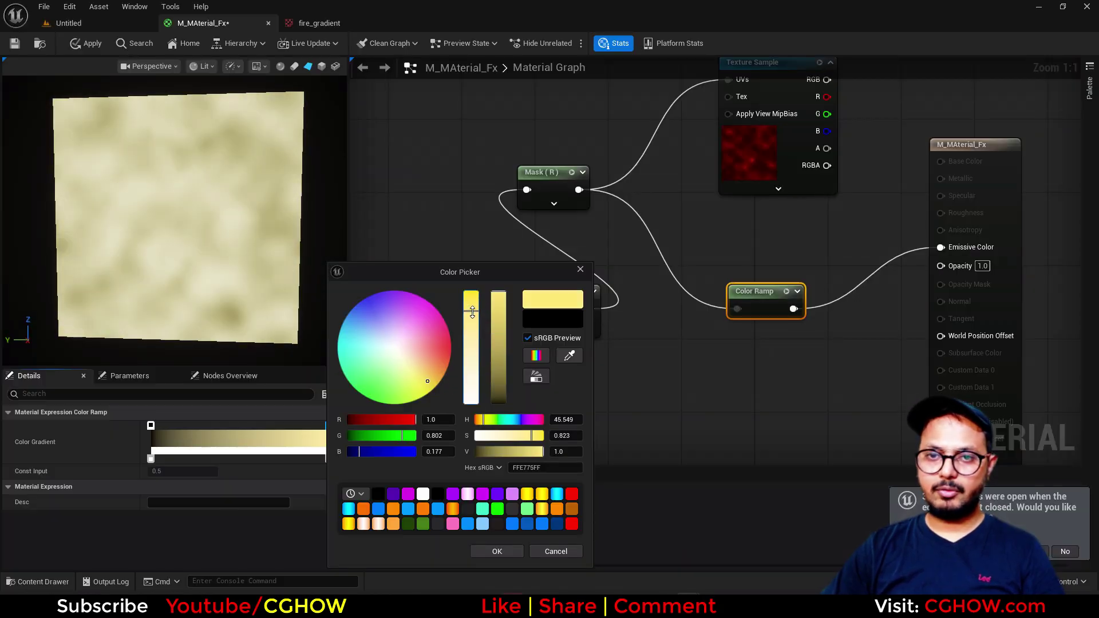
pyautogui.click(504, 553)
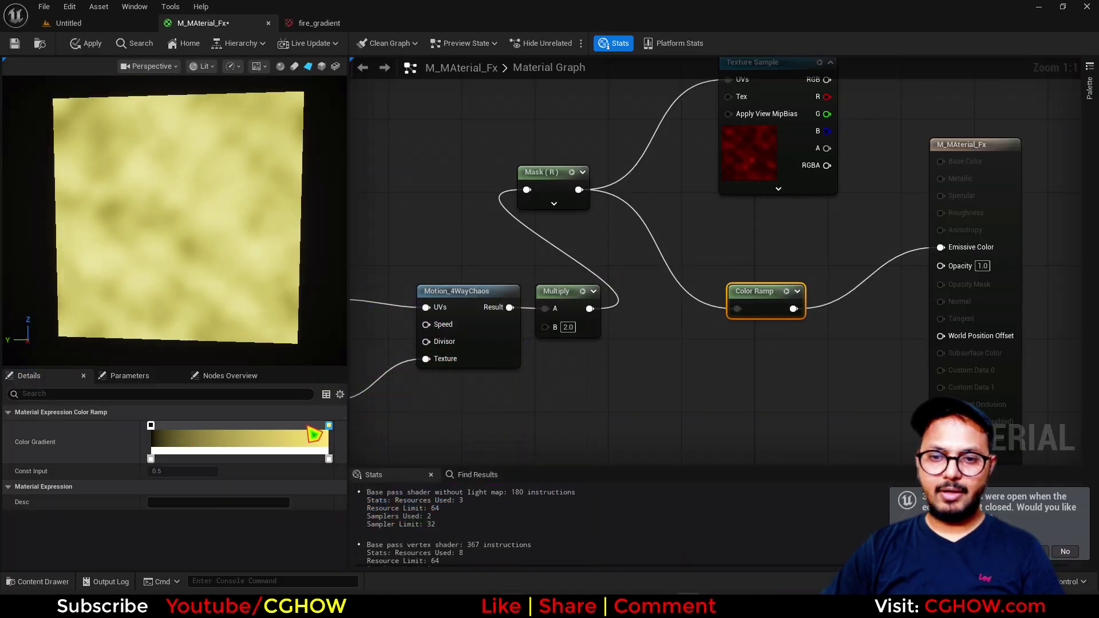
# Add an orange stop near the light end of the Color Ramp and a dark red C70700 stop just past its middle.
pyautogui.doubleClick(312, 426)
pyautogui.moveTo(421, 400); pyautogui.dragTo(435, 358)
pyautogui.click(473, 549)
pyautogui.click(254, 428)
pyautogui.click(252, 426)
pyautogui.doubleClick(252, 427)
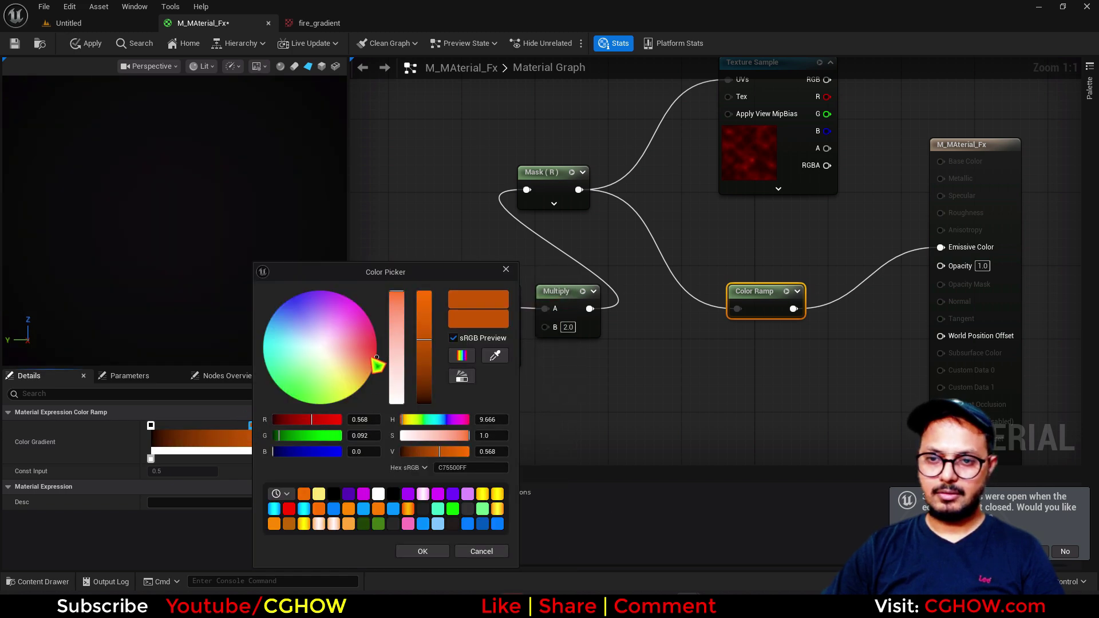
pyautogui.moveTo(376, 364); pyautogui.dragTo(377, 347)
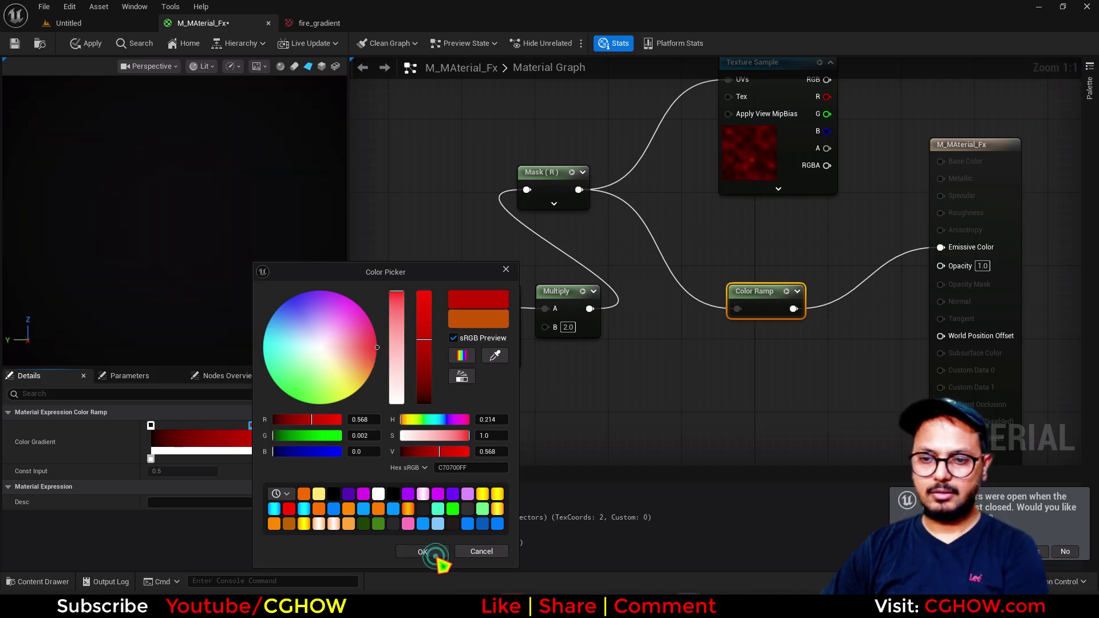
pyautogui.click(435, 552)
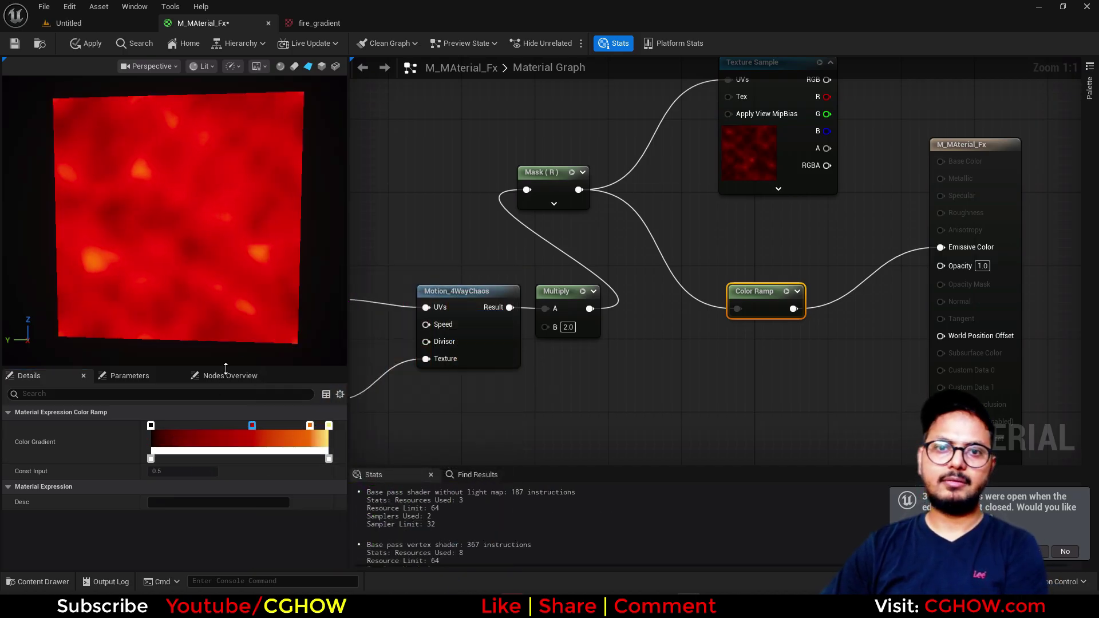
# Brighten the Color Ramp's end stop and shift the red and orange stops toward the black end.
pyautogui.moveTo(330, 427); pyautogui.dragTo(293, 426)
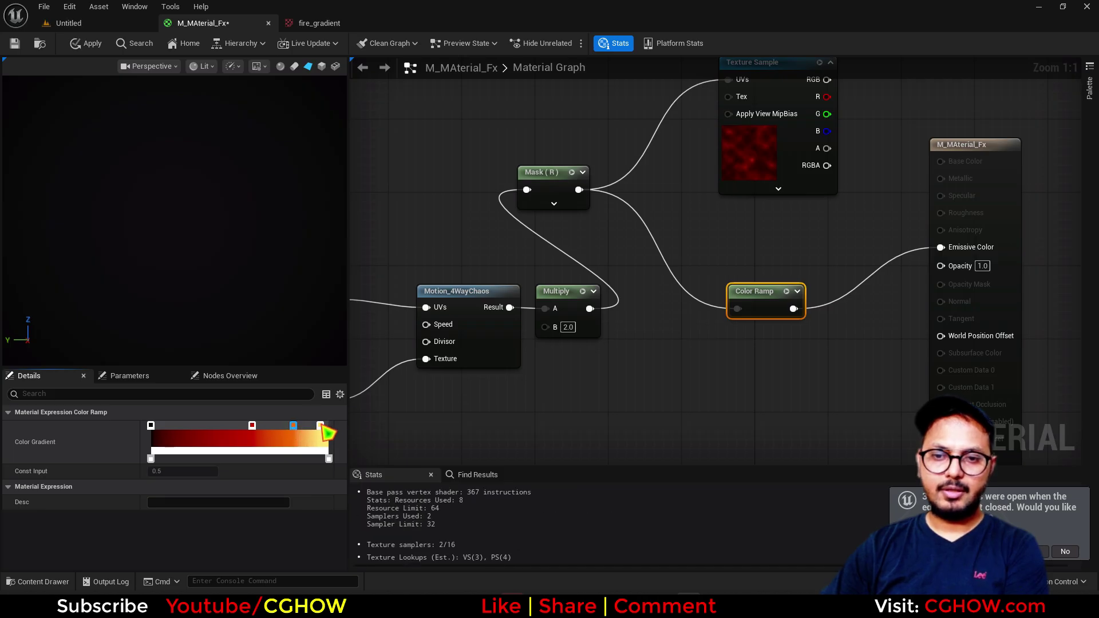
pyautogui.doubleClick(320, 425)
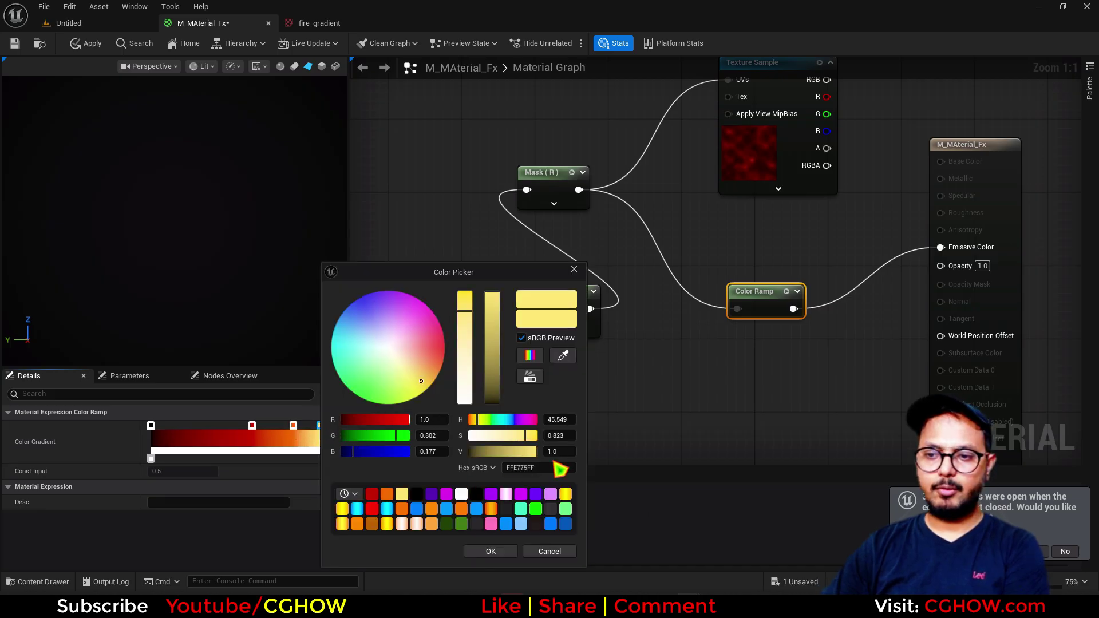
pyautogui.click(489, 551)
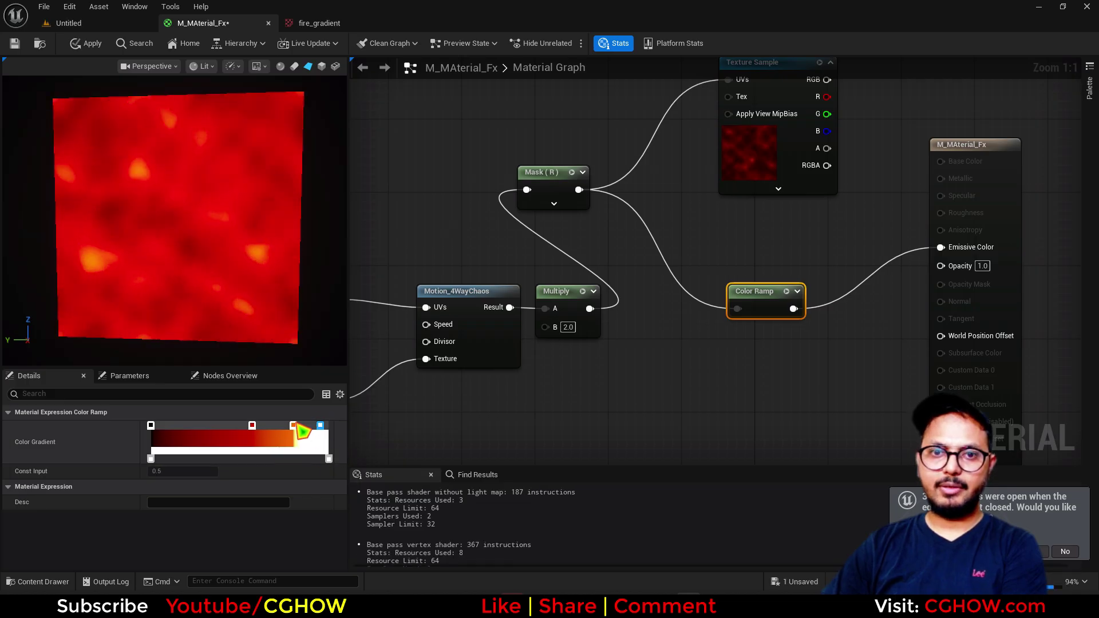
pyautogui.moveTo(253, 428)
pyautogui.mouseDown()
pyautogui.moveTo(196, 428)
pyautogui.moveTo(245, 428)
pyautogui.mouseUp()
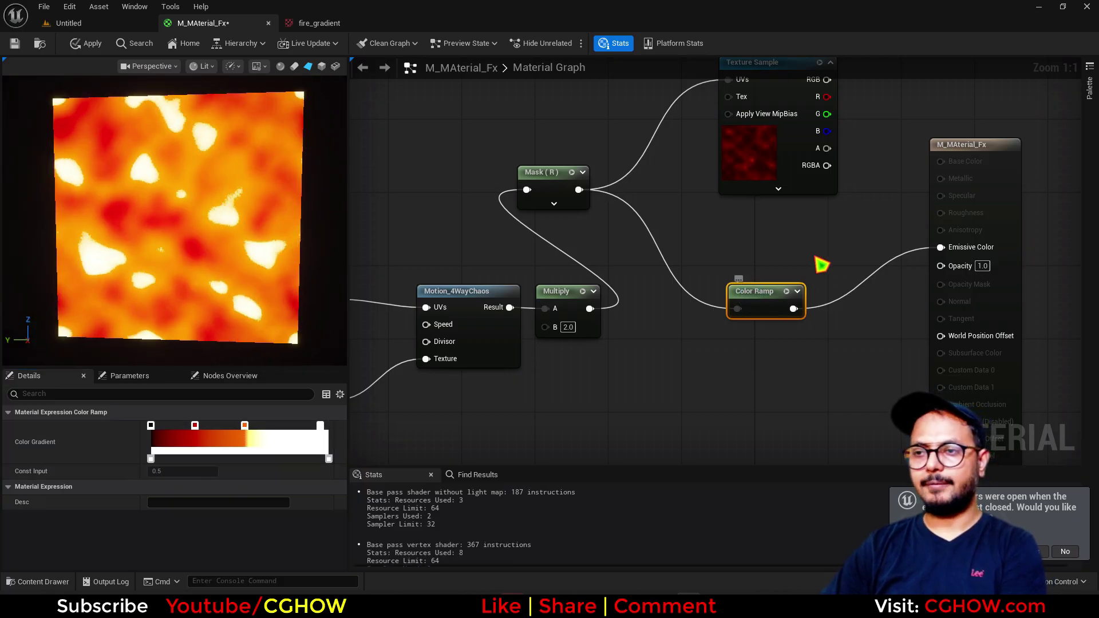
# Delete the Color Ramp node and connect the fire_gradient Texture Sample's RGB output to Emissive Color.
pyautogui.press('Delete')
pyautogui.moveTo(767, 147); pyautogui.dragTo(739, 239)
pyautogui.moveTo(796, 170); pyautogui.dragTo(939, 247)
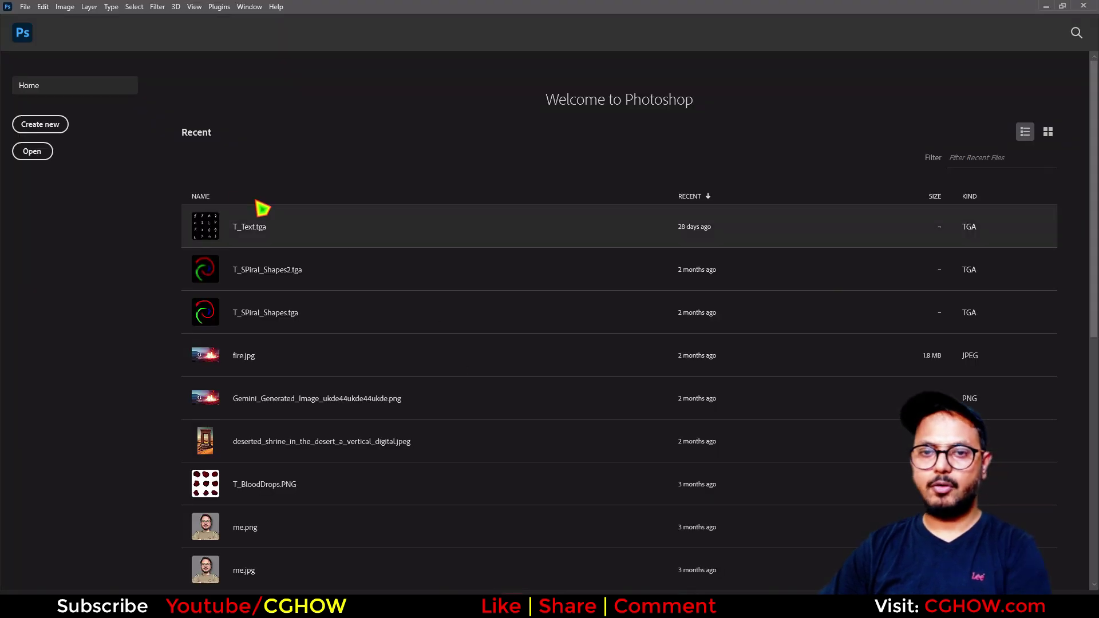
# In Photoshop, create a 1024 x 1024 px document at 72 ppi and open the Gradient tool's gradient for editing.
pyautogui.click(58, 124)
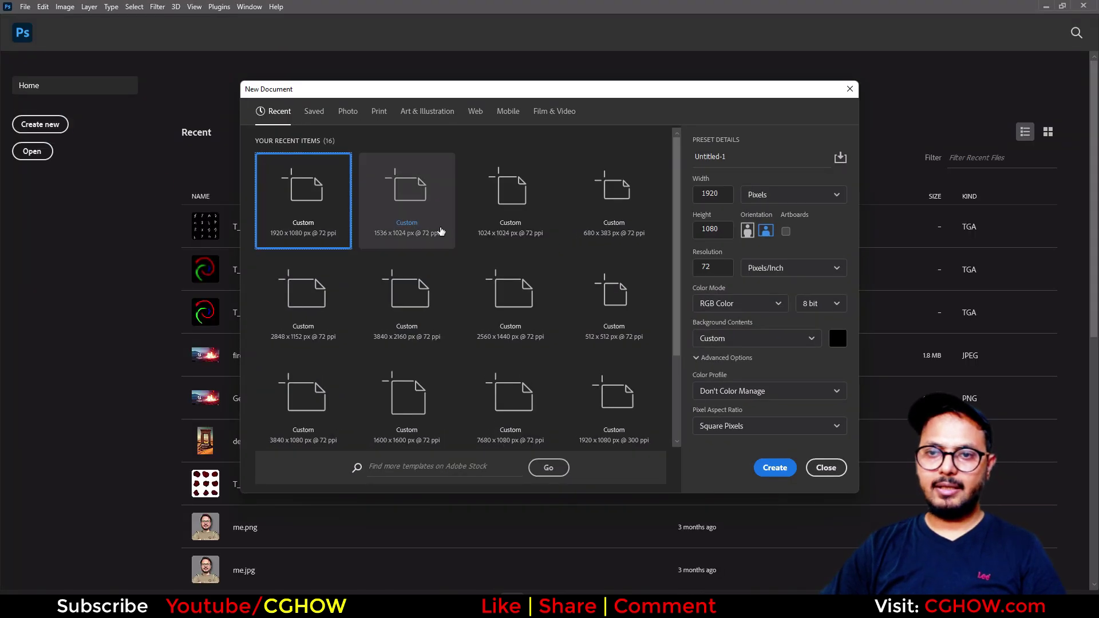
pyautogui.doubleClick(511, 188)
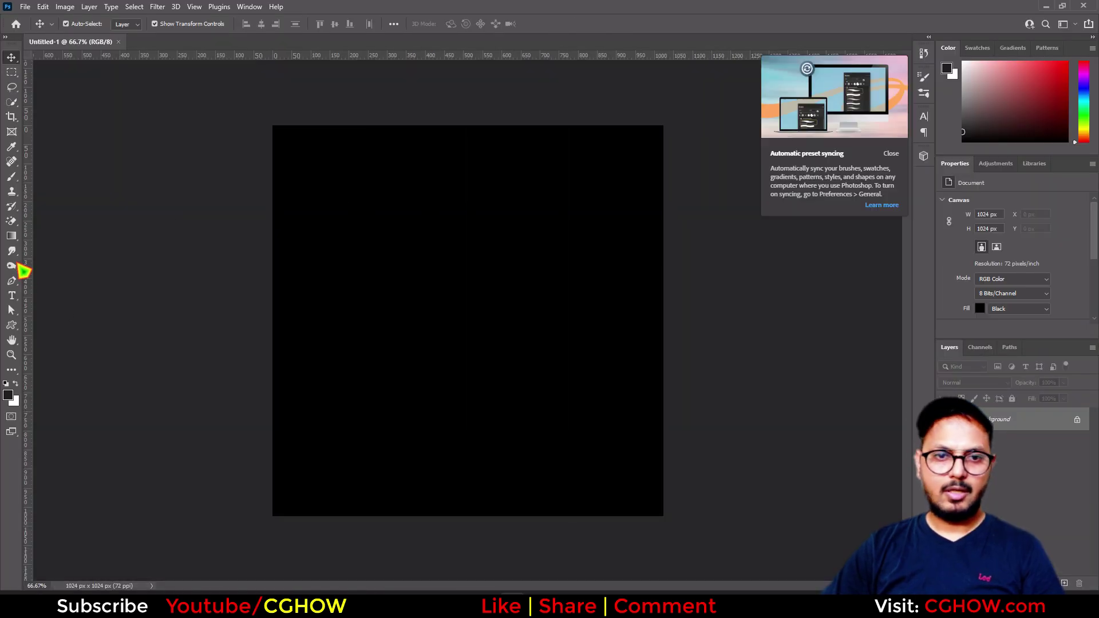
pyautogui.click(12, 236)
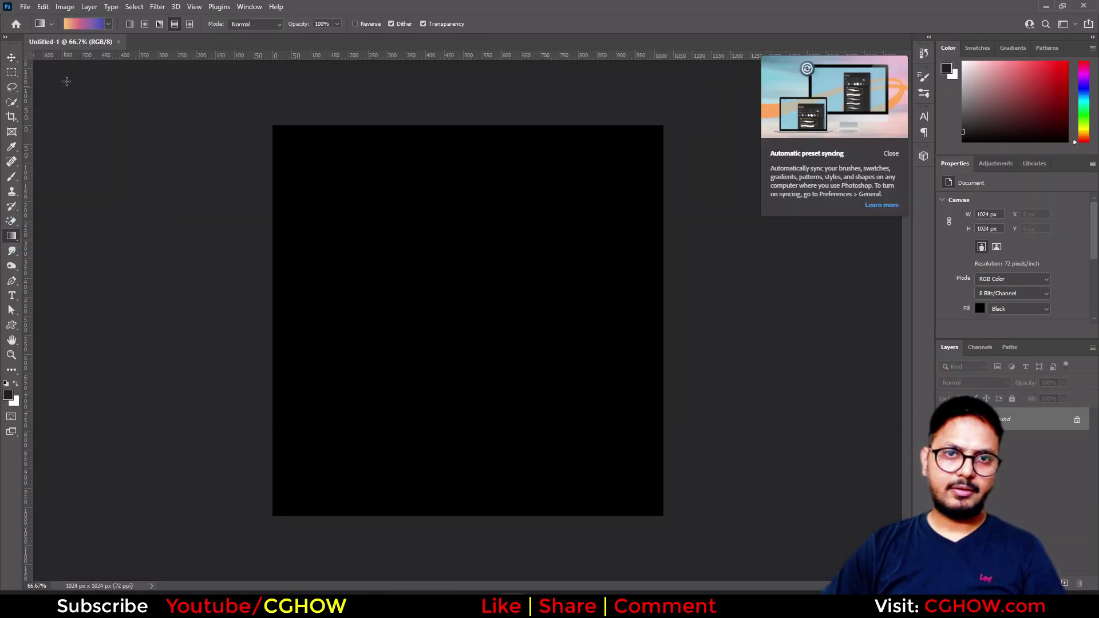
pyautogui.click(107, 24)
pyautogui.click(97, 26)
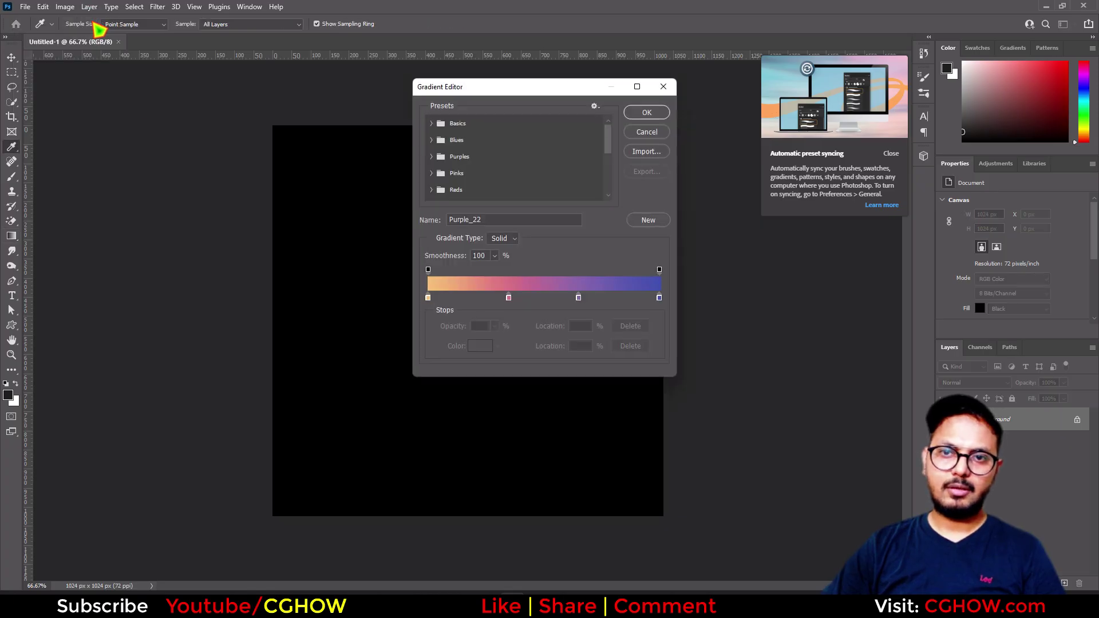
# Recolour the gradient's last stop white and the stop at 65% yellow (fffc00).
pyautogui.doubleClick(659, 298)
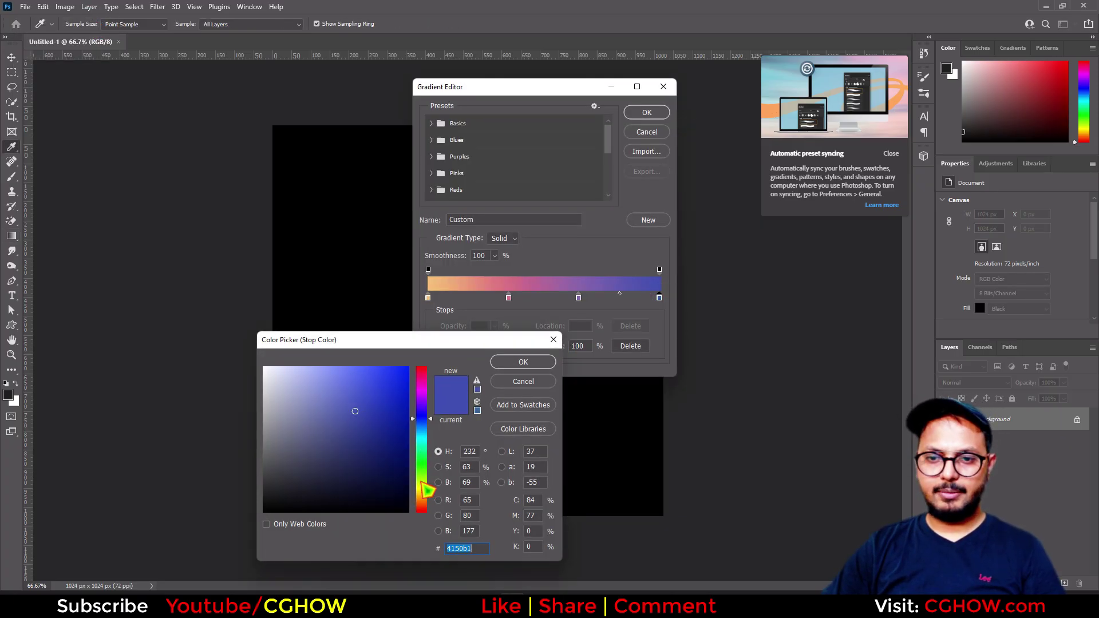
pyautogui.moveTo(380, 464); pyautogui.dragTo(265, 368)
pyautogui.click(523, 361)
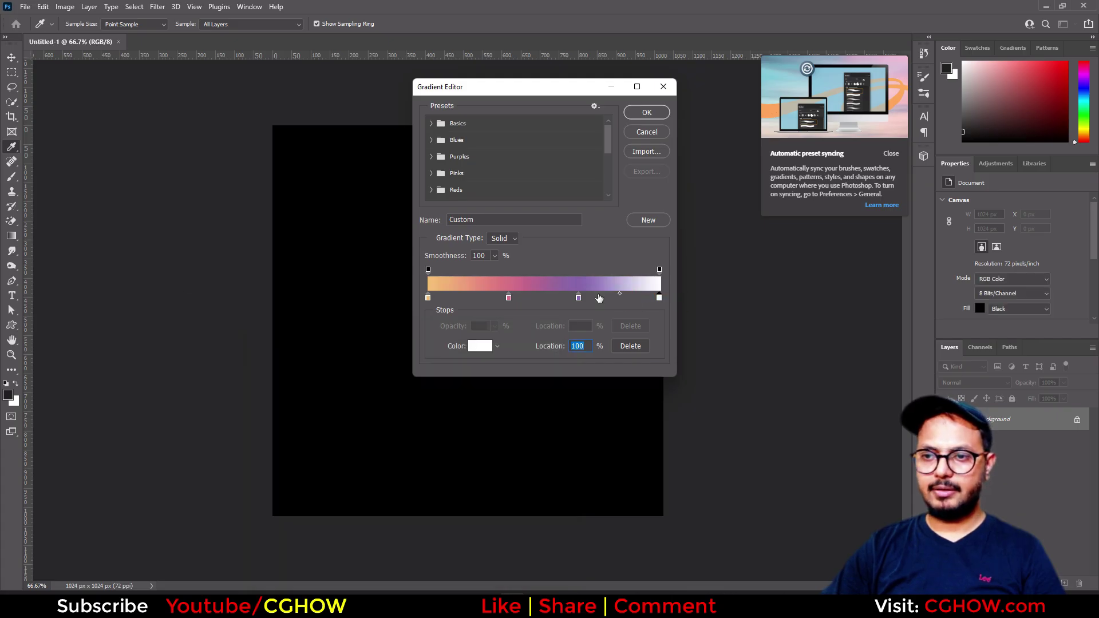
pyautogui.doubleClick(578, 298)
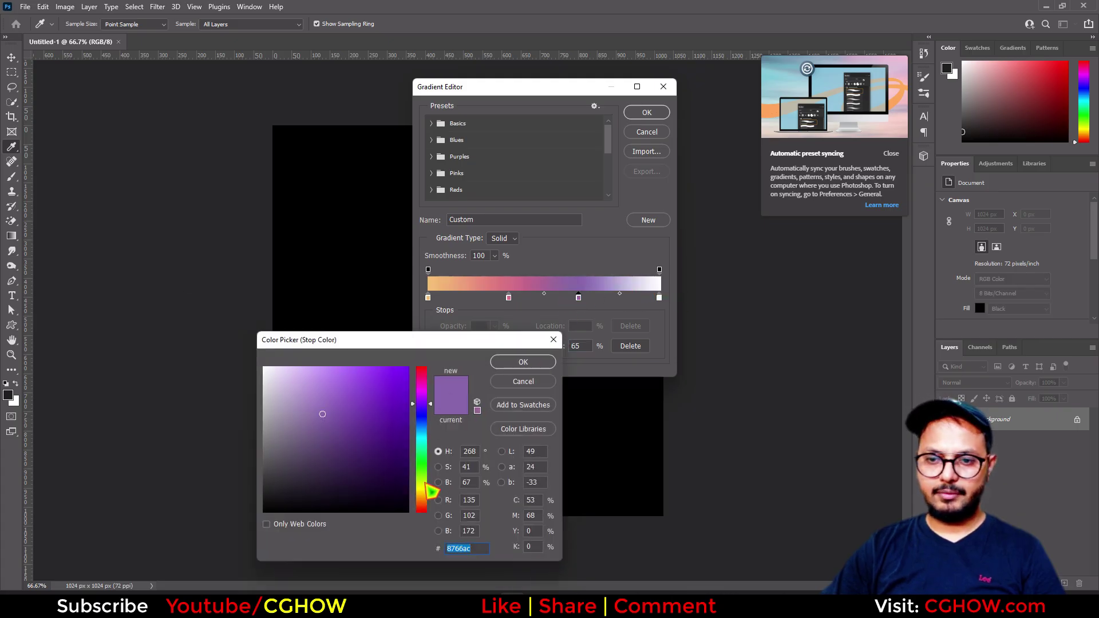
pyautogui.click(425, 485)
pyautogui.moveTo(375, 404); pyautogui.dragTo(468, 310)
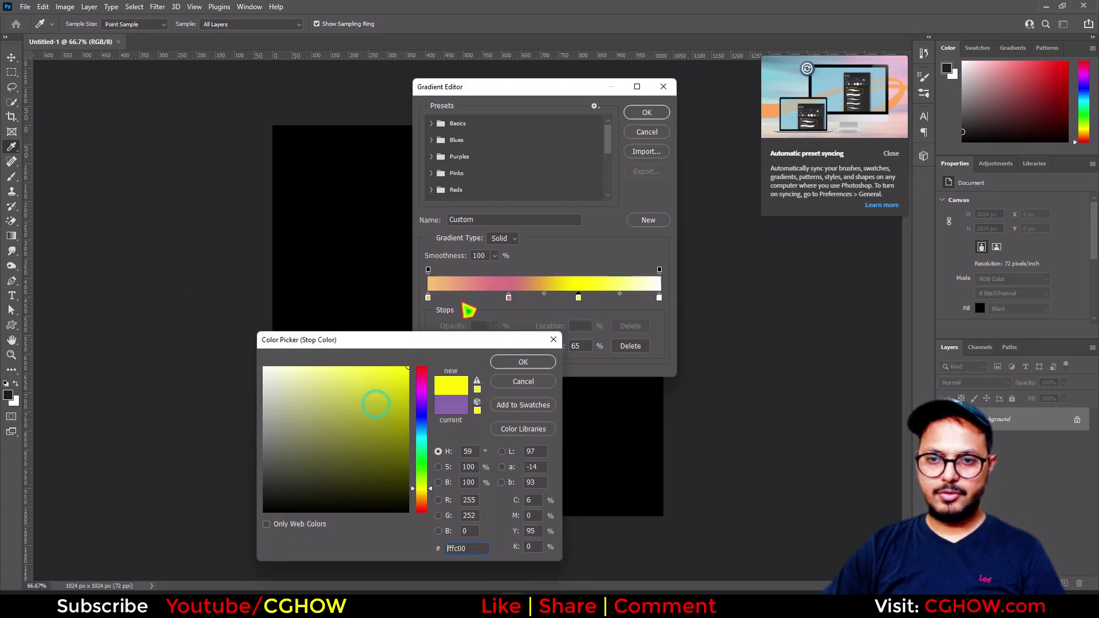
pyautogui.click(523, 362)
# Recolour the gradient stop at 35% orange and add a red (ff0000) stop at 9%.
pyautogui.doubleClick(509, 298)
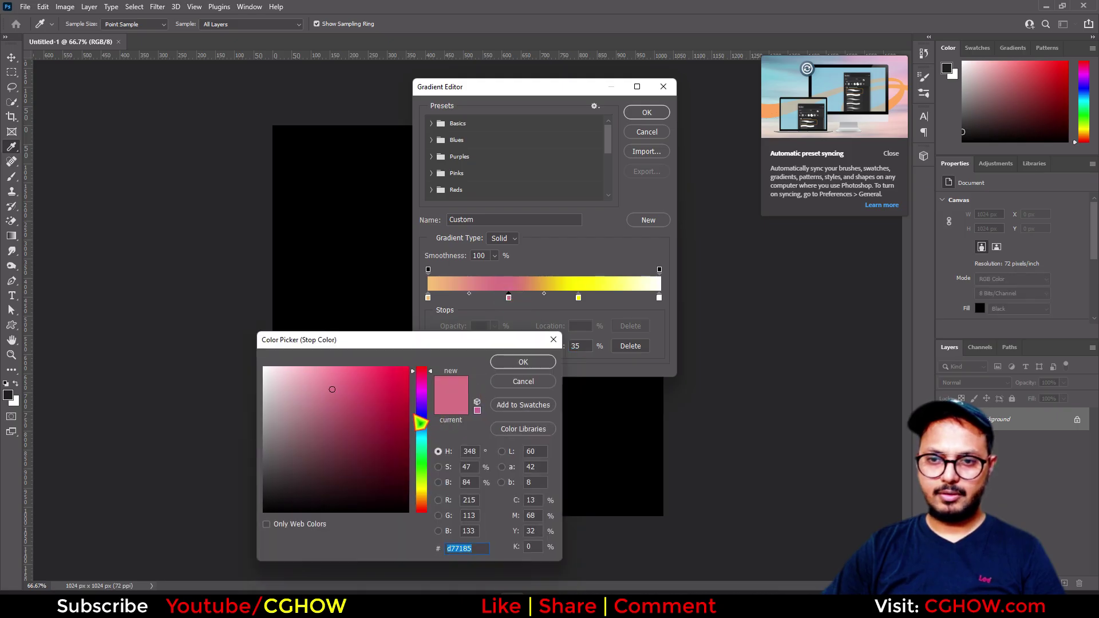
pyautogui.moveTo(433, 495)
pyautogui.mouseDown()
pyautogui.moveTo(421, 490)
pyautogui.moveTo(424, 503)
pyautogui.mouseUp()
pyautogui.click(392, 382)
pyautogui.click(540, 362)
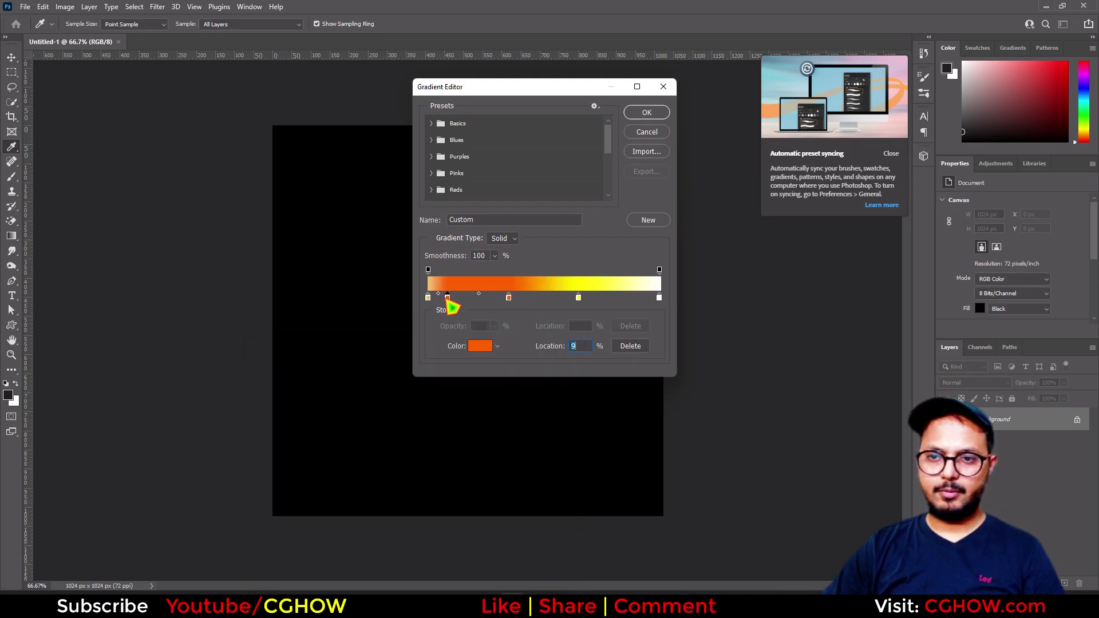
pyautogui.doubleClick(447, 297)
pyautogui.moveTo(433, 395); pyautogui.dragTo(442, 311)
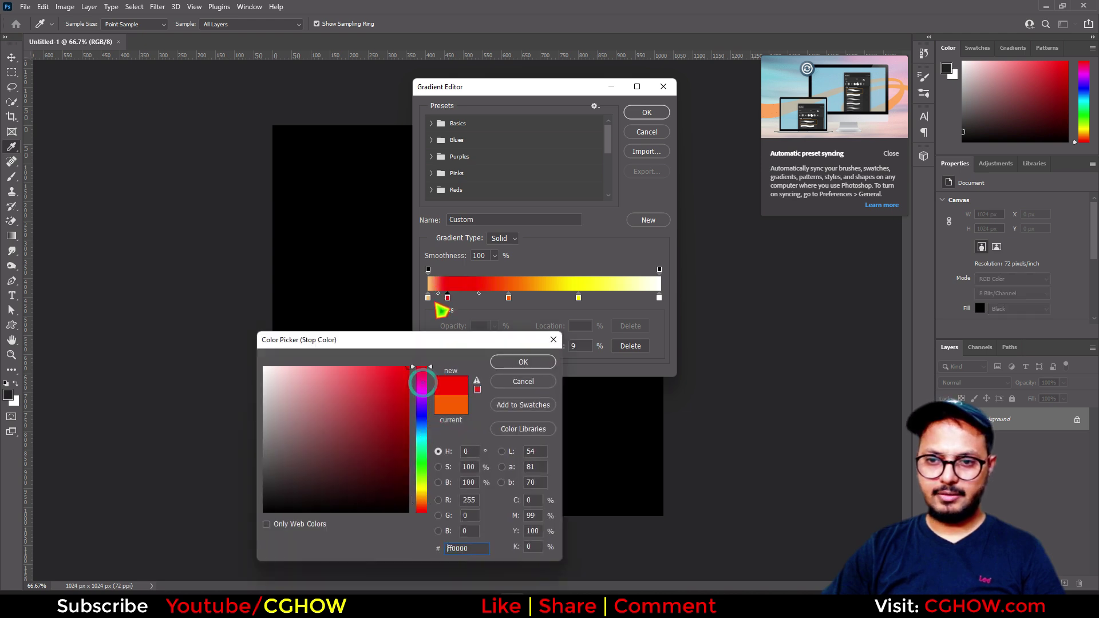
pyautogui.click(536, 363)
# Move the yellow, orange and red stops toward the white end of the gradient, keeping red just past the middle.
pyautogui.moveTo(578, 298); pyautogui.dragTo(624, 298)
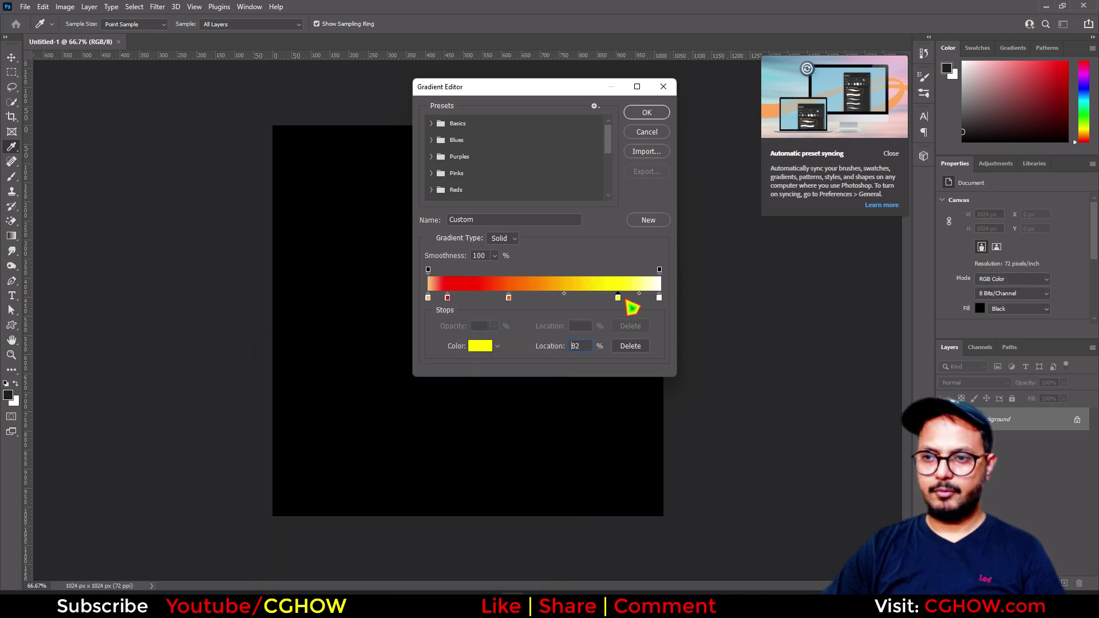
pyautogui.moveTo(509, 298); pyautogui.dragTo(595, 298)
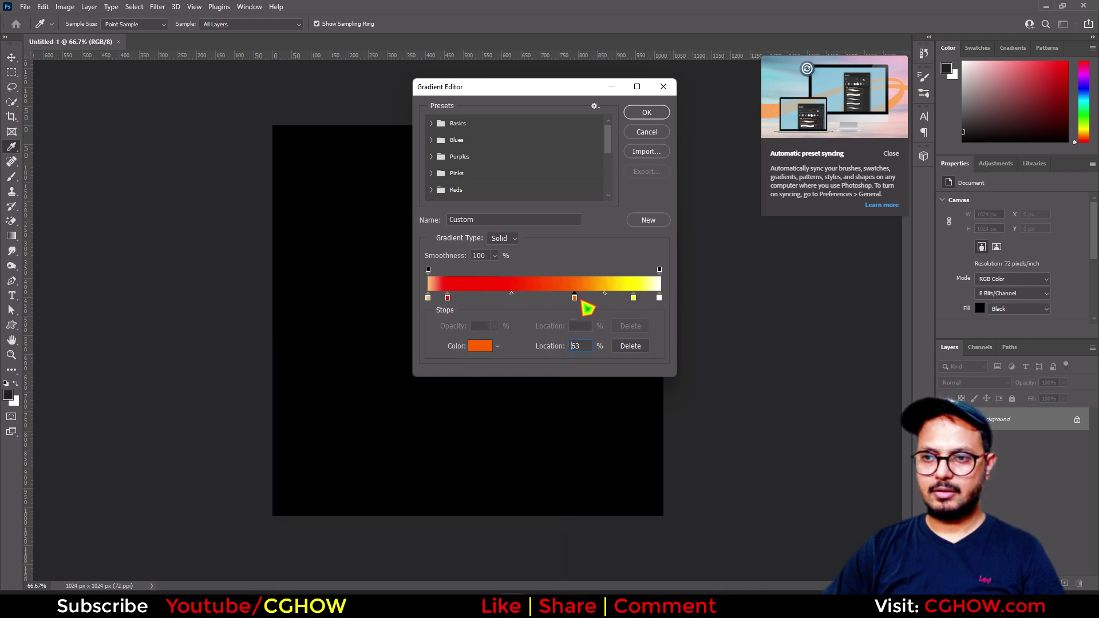
pyautogui.moveTo(448, 299); pyautogui.dragTo(549, 298)
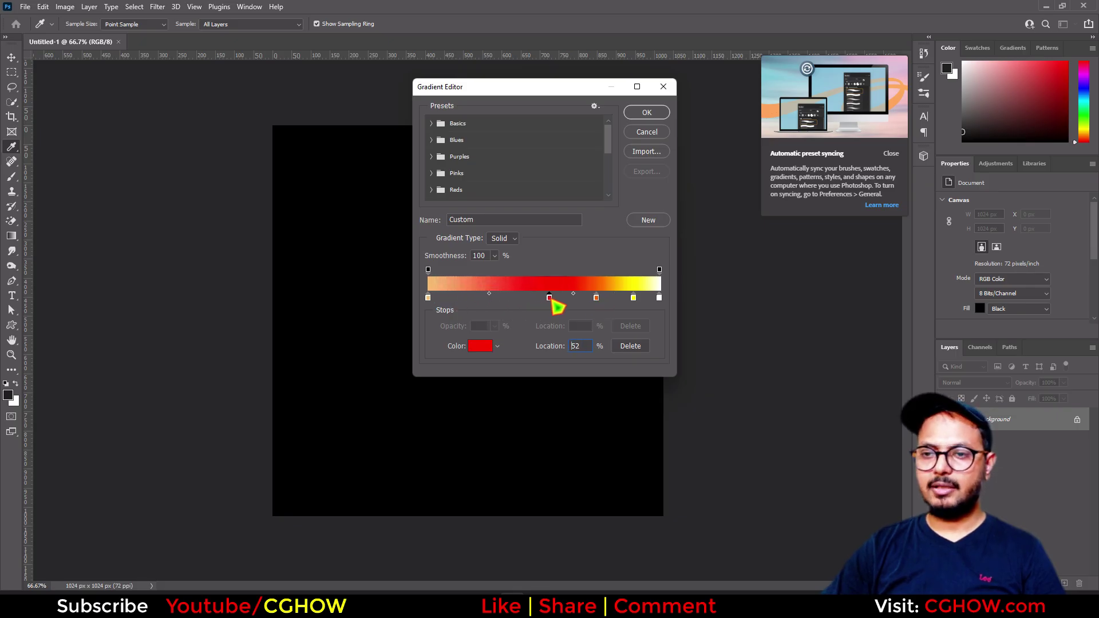
# Set the gradient's first stop to black (000000) and fill the canvas horizontally with the linear fire gradient.
pyautogui.doubleClick(428, 298)
pyautogui.click(407, 511)
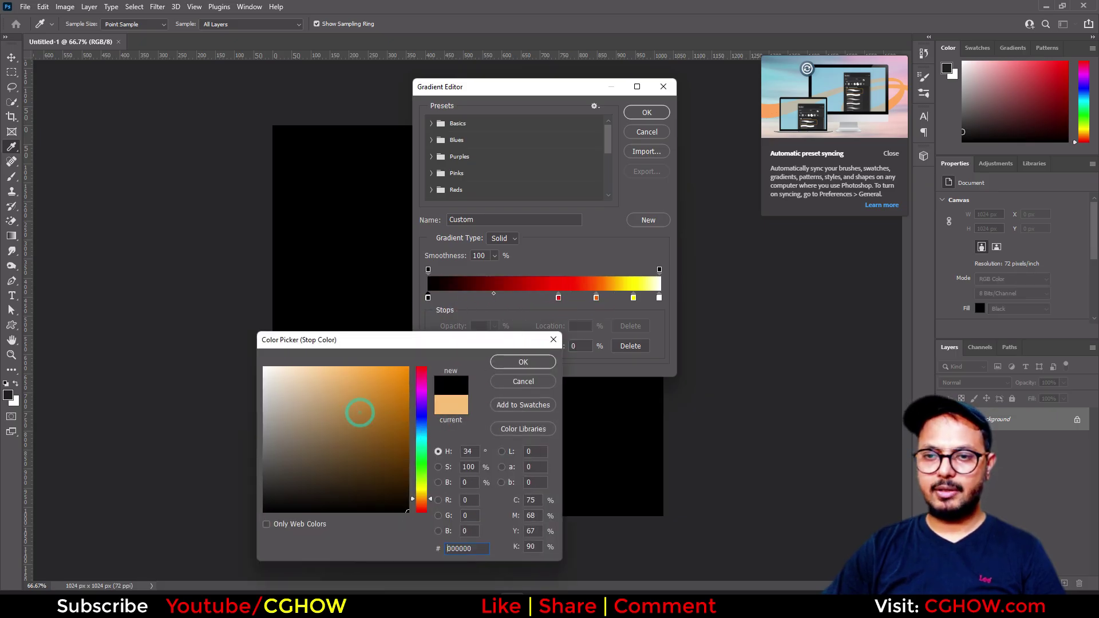
pyautogui.click(534, 363)
pyautogui.click(658, 113)
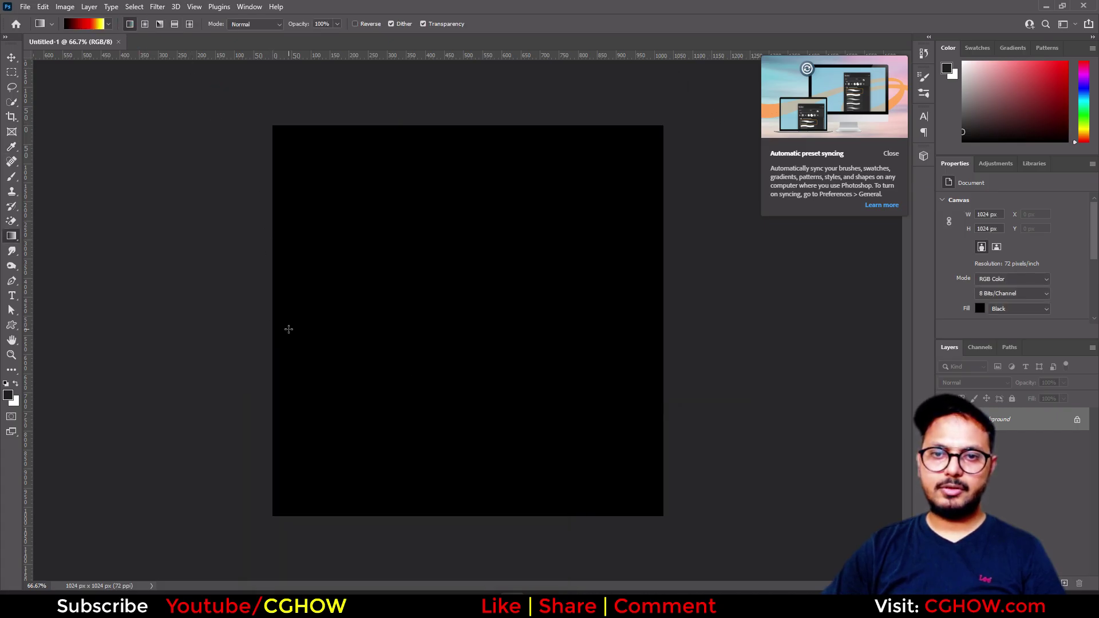
pyautogui.moveTo(274, 323); pyautogui.dragTo(664, 323)
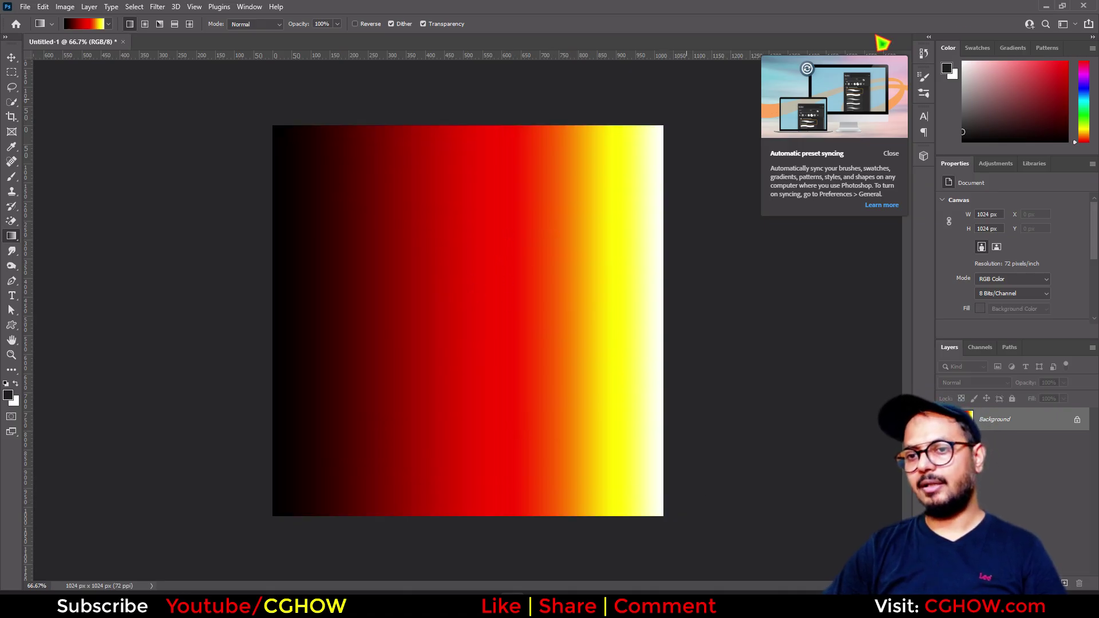
# Return to the Unreal material graph and insert a HueShift node between the Texture Sample's RGB output and Emissive Color.
pyautogui.click(1040, 5)
pyautogui.moveTo(781, 334); pyautogui.dragTo(674, 361, button='right')
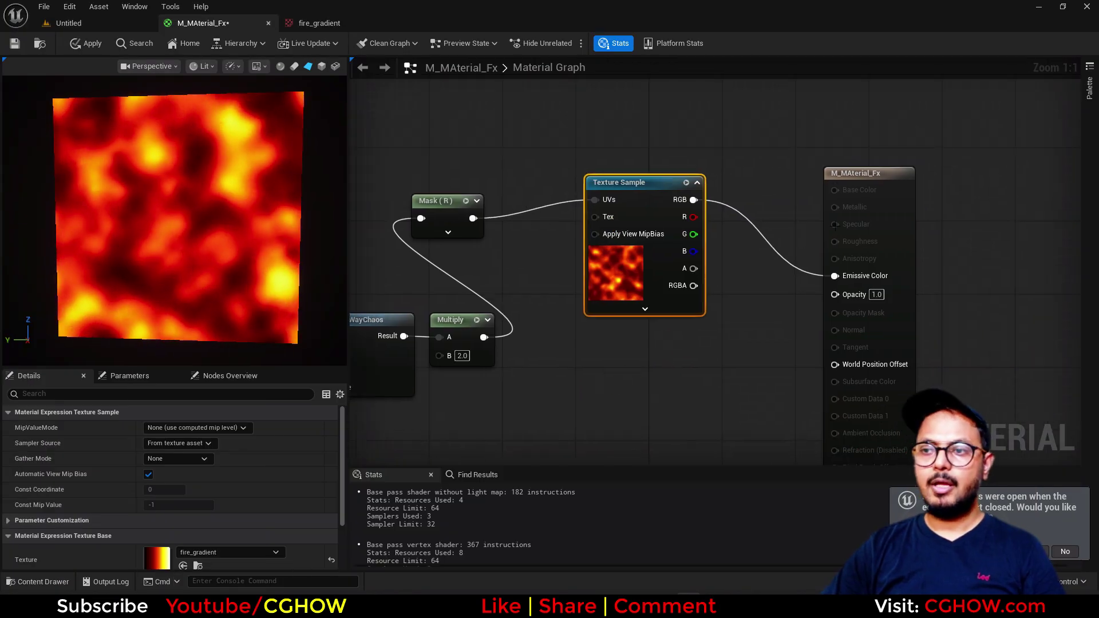
pyautogui.rightClick(709, 102)
pyautogui.write('hue')
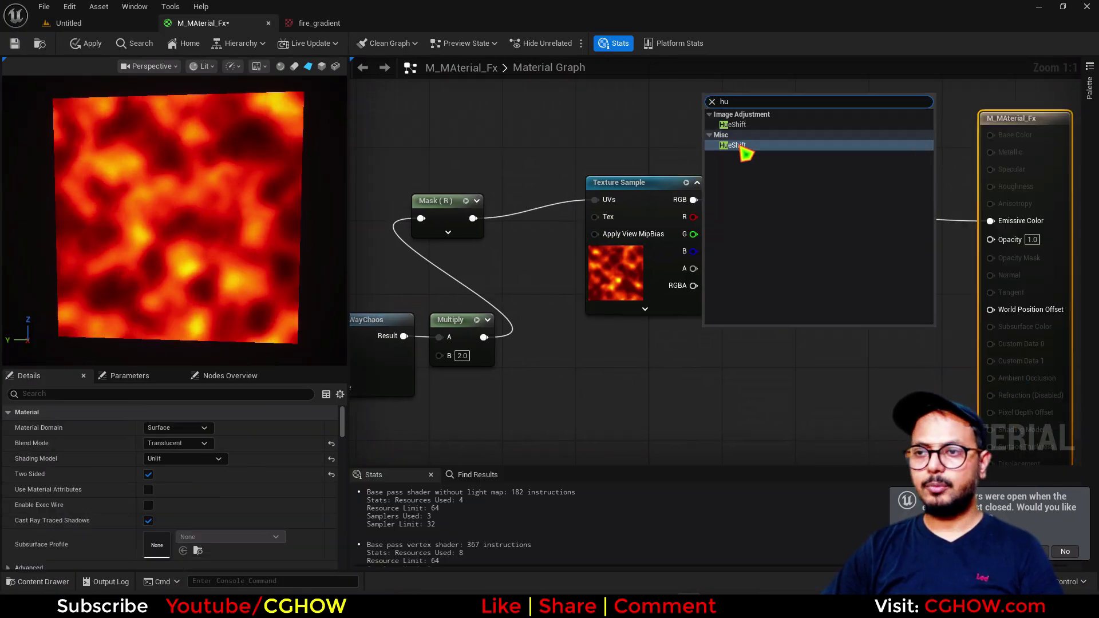
pyautogui.click(744, 150)
pyautogui.moveTo(693, 200); pyautogui.dragTo(704, 124)
pyautogui.moveTo(818, 107); pyautogui.dragTo(980, 226)
# Add a Time node and feed it through a Sine node into HueShift's Hue Shift Percentage input.
pyautogui.moveTo(548, 124); pyautogui.dragTo(611, 228, button='right')
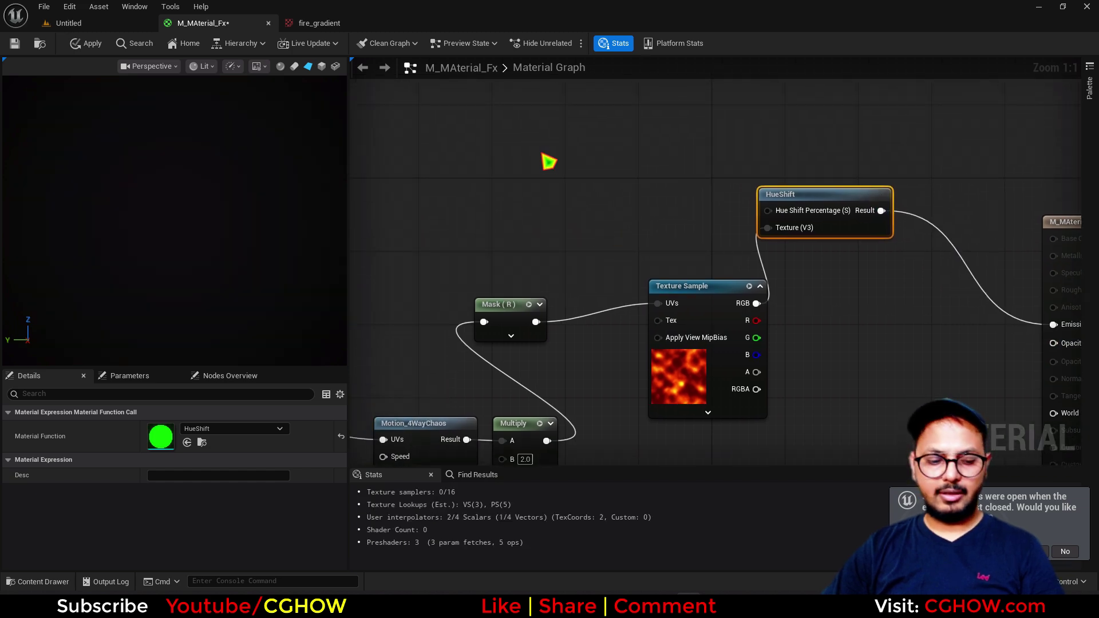
pyautogui.rightClick(545, 157)
pyautogui.write('ti')
pyautogui.click(583, 184)
pyautogui.moveTo(598, 183); pyautogui.dragTo(767, 211)
pyautogui.press('s')
pyautogui.click(632, 183)
pyautogui.press('Delete')
pyautogui.write('sine')
pyautogui.press('Return')
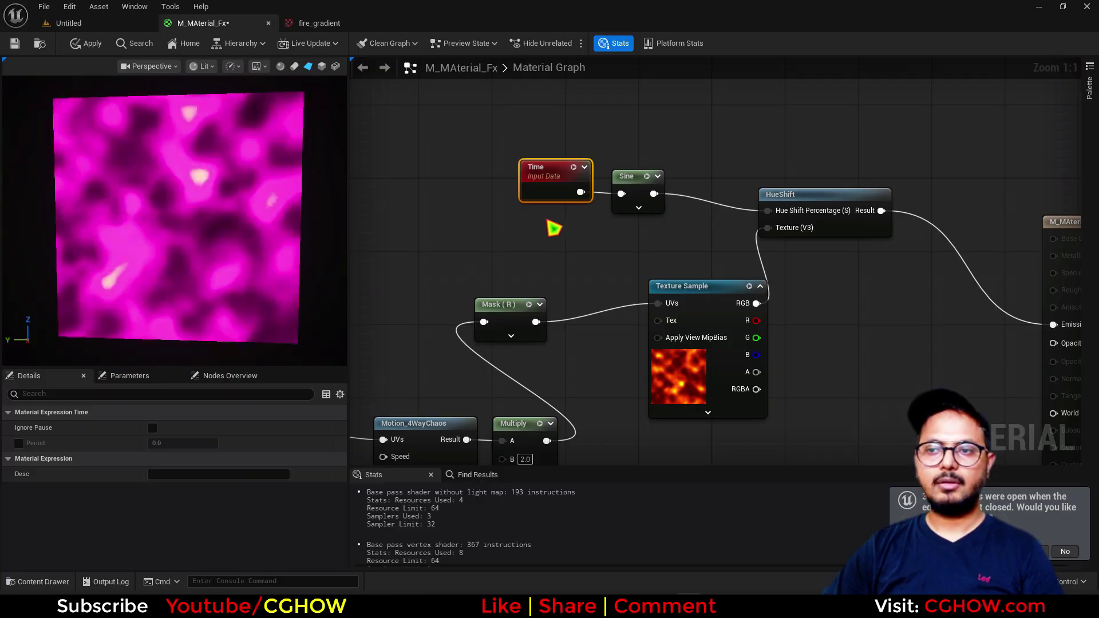
# Insert a Multiply node between Time and Sine with B set to 0.2.
pyautogui.moveTo(547, 179); pyautogui.dragTo(624, 200)
pyautogui.click(500, 255)
pyautogui.press('m')
pyautogui.click(518, 192)
pyautogui.click(551, 230)
pyautogui.write('0.2')
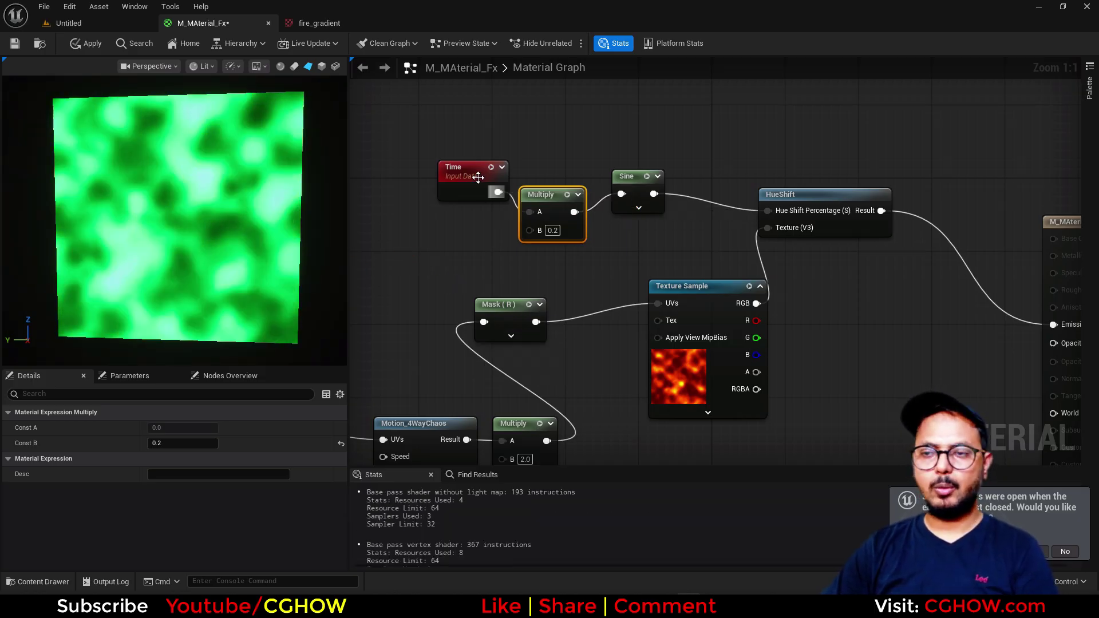
# Delete the Time, Multiply, Sine and HueShift nodes and reconnect the Texture Sample's RGB output to Emissive Color.
pyautogui.moveTo(422, 146); pyautogui.dragTo(944, 241)
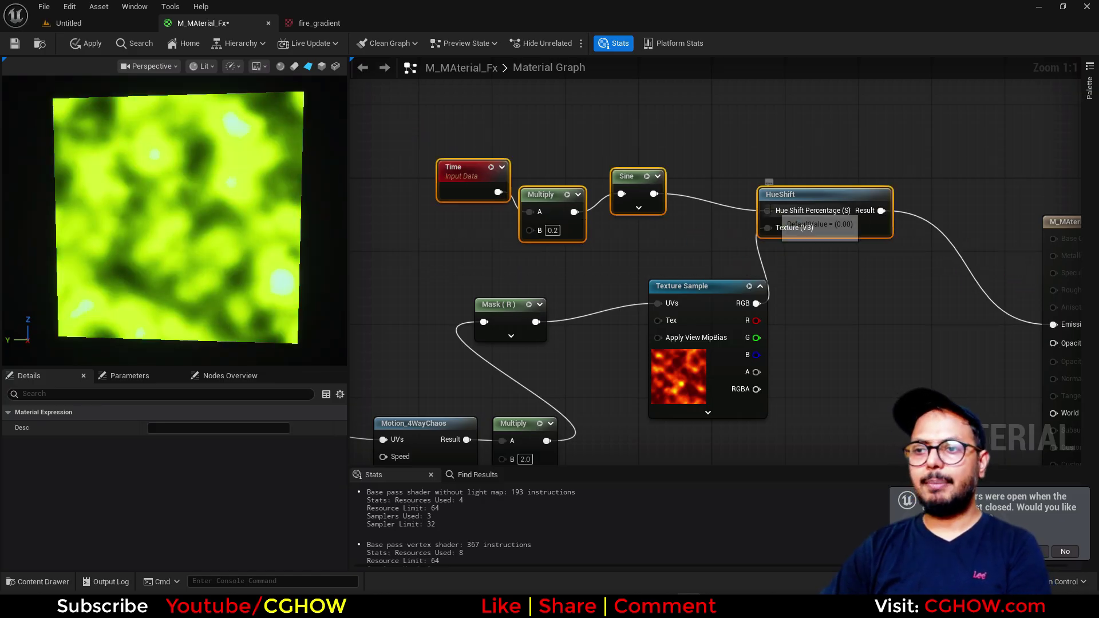
pyautogui.press('Delete')
pyautogui.moveTo(757, 304); pyautogui.dragTo(1053, 327)
# Duplicate the T_Noise_Blur Texture Object and convert the copy into a Texture Sample placed beside the original Panner.
pyautogui.moveTo(572, 260); pyautogui.dragTo(679, 179, button='right')
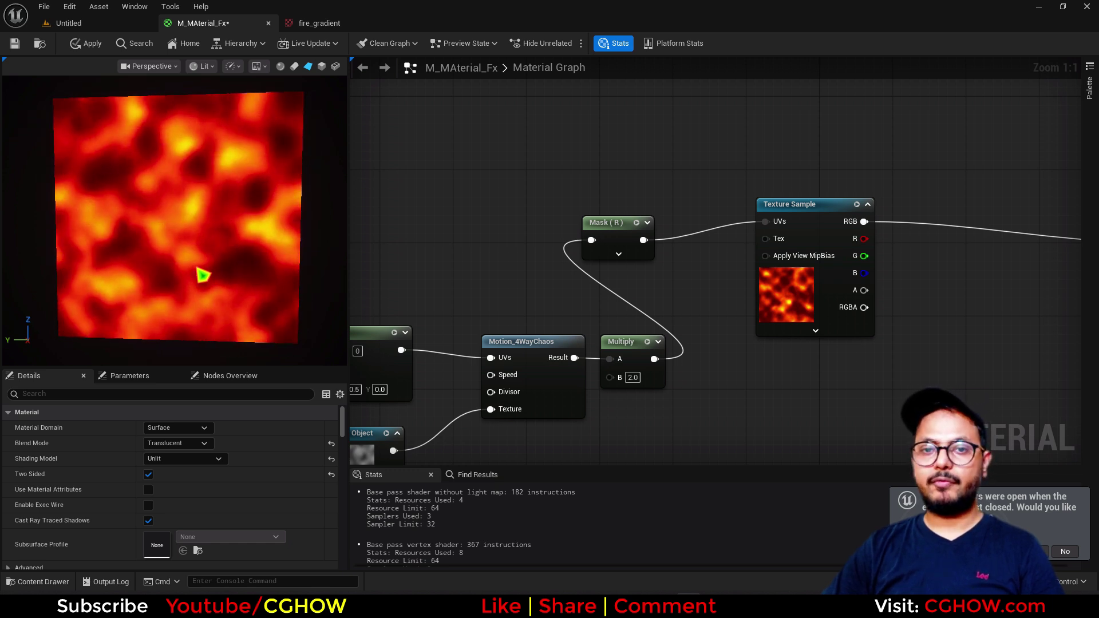
pyautogui.moveTo(423, 419); pyautogui.dragTo(681, 295, button='right')
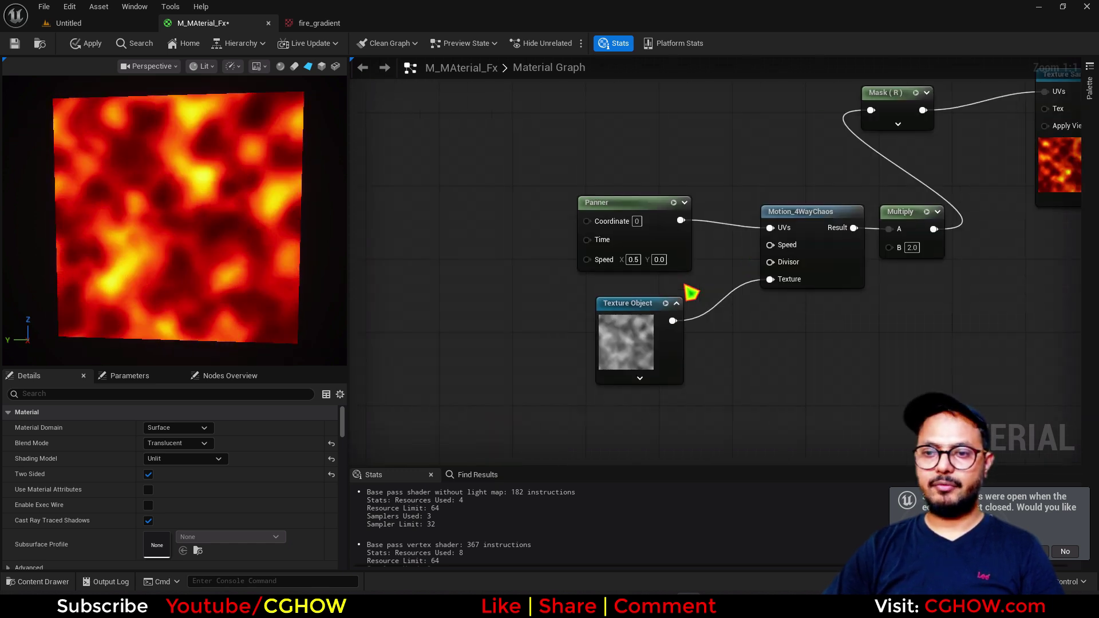
pyautogui.click(676, 329)
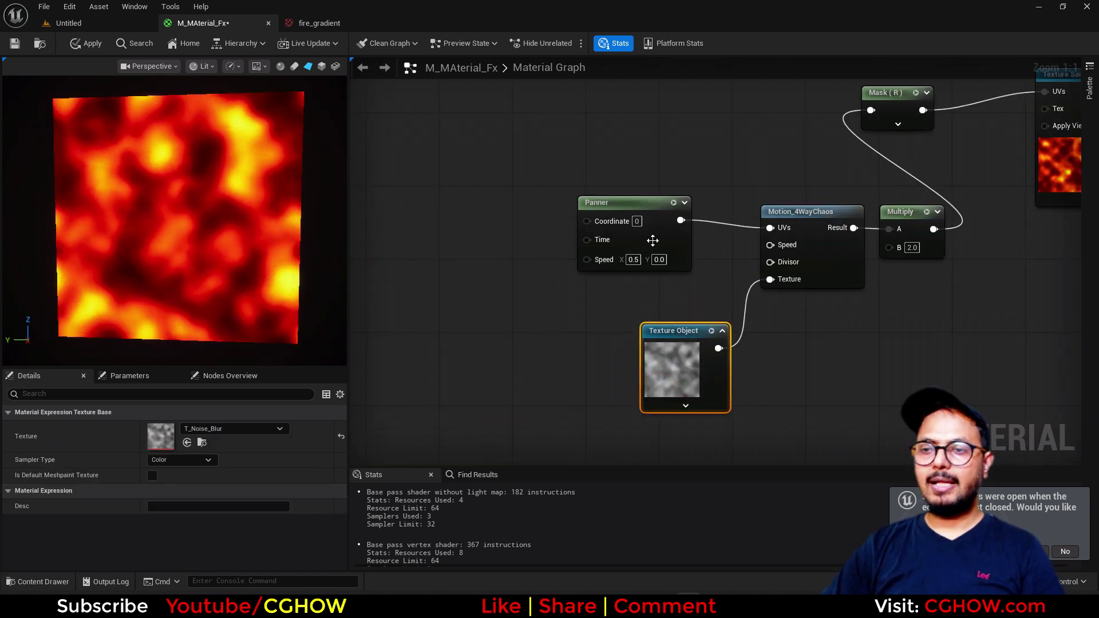
pyautogui.hotkey('ctrl', 'd')
pyautogui.moveTo(396, 297); pyautogui.dragTo(513, 265, button='right')
pyautogui.rightClick(518, 284)
pyautogui.click(609, 334)
pyautogui.moveTo(505, 335); pyautogui.dragTo(531, 367, button='right')
pyautogui.moveTo(543, 388); pyautogui.dragTo(599, 370)
# Duplicate the Panner, feed the copy into the noise Texture Sample's UVs, and set its Speed X to 0.8.
pyautogui.click(788, 244)
pyautogui.hotkey('ctrl', 'd')
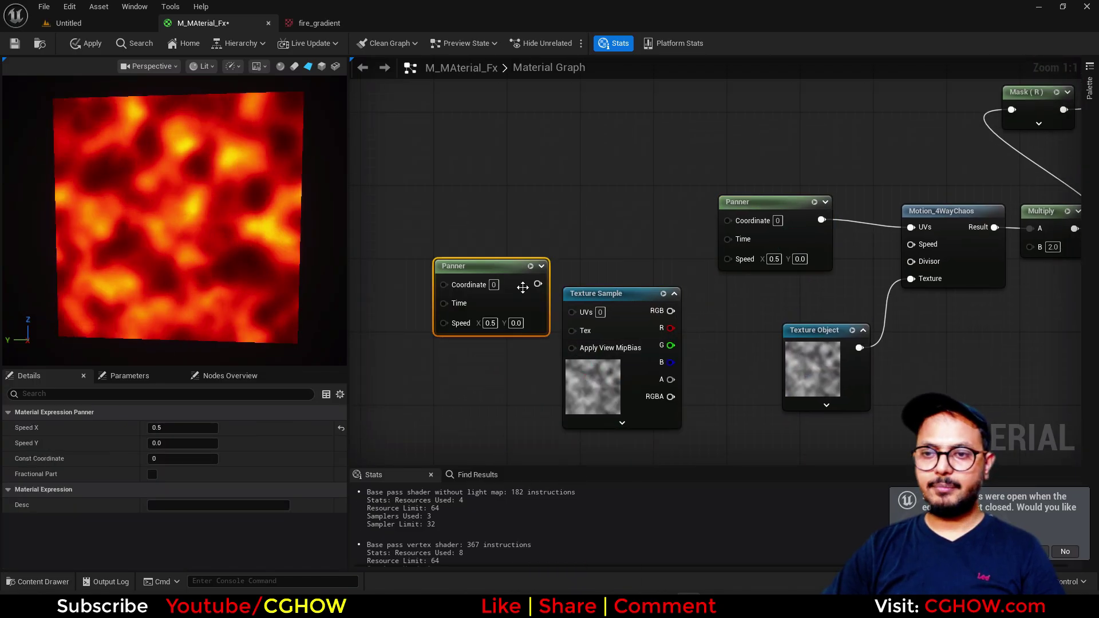
pyautogui.moveTo(523, 300); pyautogui.dragTo(515, 330)
pyautogui.click(489, 342)
pyautogui.press('BackSpace')
pyautogui.write('.8')
pyautogui.press('Return')
# Add a TexCoord node and connect it to the duplicated Panner's Coordinate input.
pyautogui.moveTo(462, 293); pyautogui.dragTo(525, 311, button='right')
pyautogui.click(424, 296)
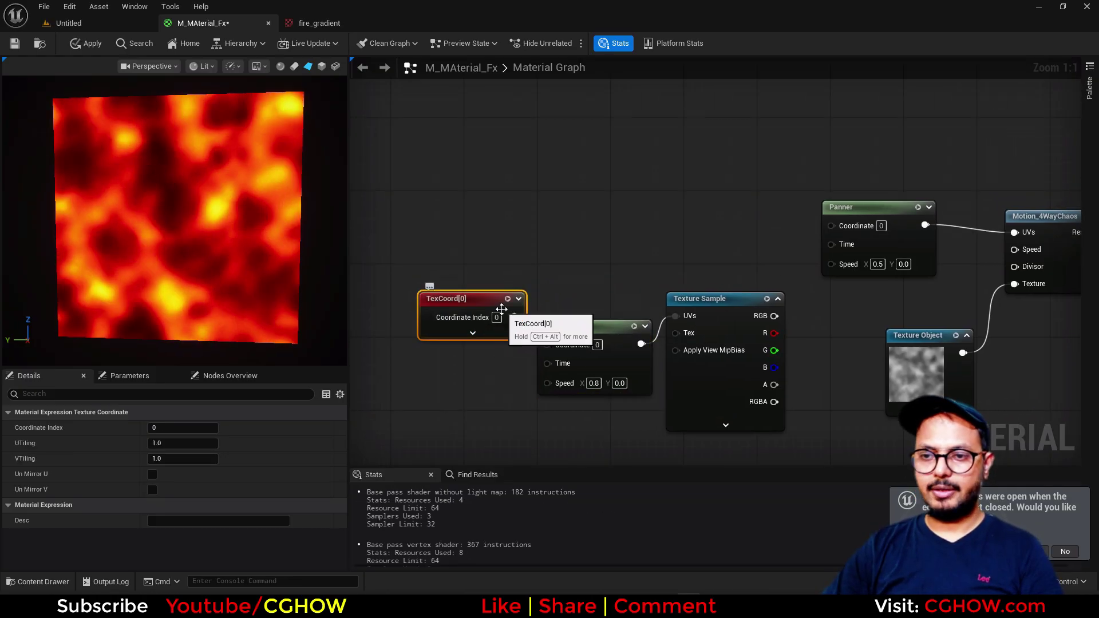
pyautogui.moveTo(523, 325); pyautogui.dragTo(547, 343)
pyautogui.moveTo(669, 306); pyautogui.dragTo(618, 321, button='right')
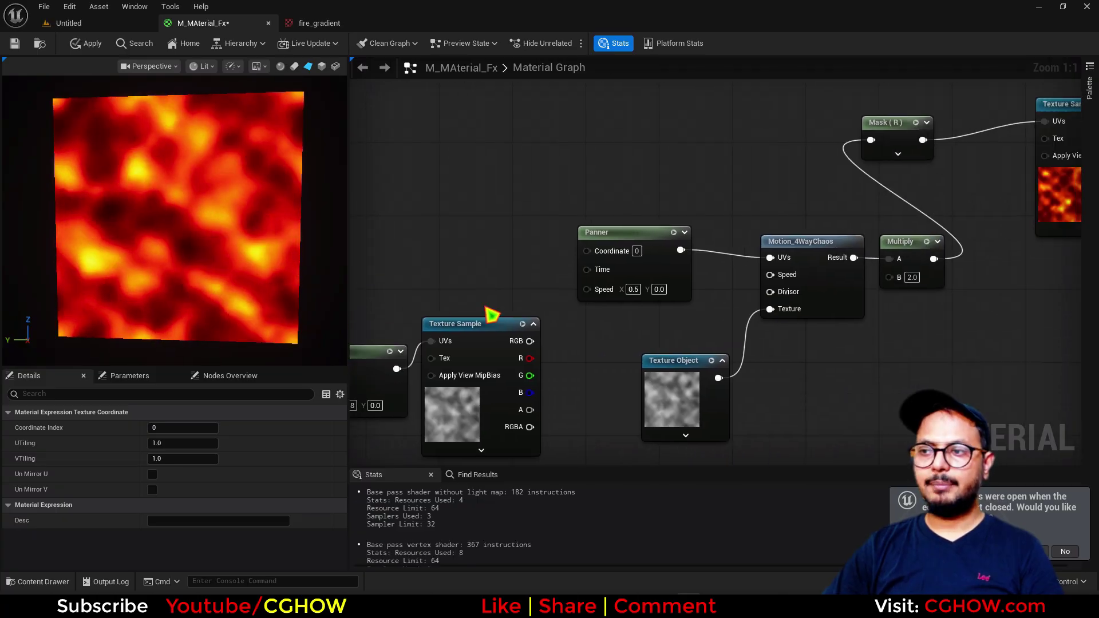
# Add a second TexCoord node and connect it to the original Panner's Coordinate input.
pyautogui.click(821, 271)
pyautogui.moveTo(623, 232); pyautogui.dragTo(649, 213)
pyautogui.moveTo(498, 214); pyautogui.dragTo(609, 217, button='right')
pyautogui.click(527, 189)
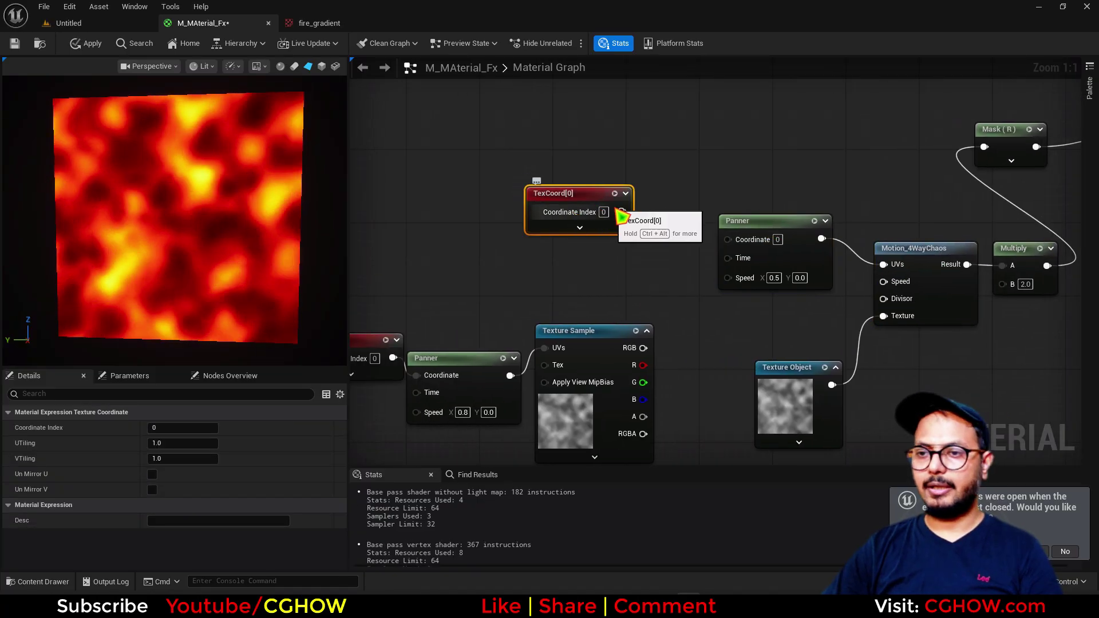
pyautogui.moveTo(622, 212); pyautogui.dragTo(727, 239)
# Rearrange the TexCoord and the noise Texture Sample branch to leave room in front of the original Panner.
pyautogui.moveTo(748, 289); pyautogui.dragTo(679, 275, button='right')
pyautogui.moveTo(524, 177)
pyautogui.mouseDown()
pyautogui.moveTo(556, 188)
pyautogui.moveTo(536, 169)
pyautogui.mouseUp()
pyautogui.moveTo(460, 294); pyautogui.dragTo(667, 254, button='right')
pyautogui.moveTo(493, 217); pyautogui.dragTo(594, 386)
pyautogui.moveTo(781, 287); pyautogui.dragTo(571, 343, button='right')
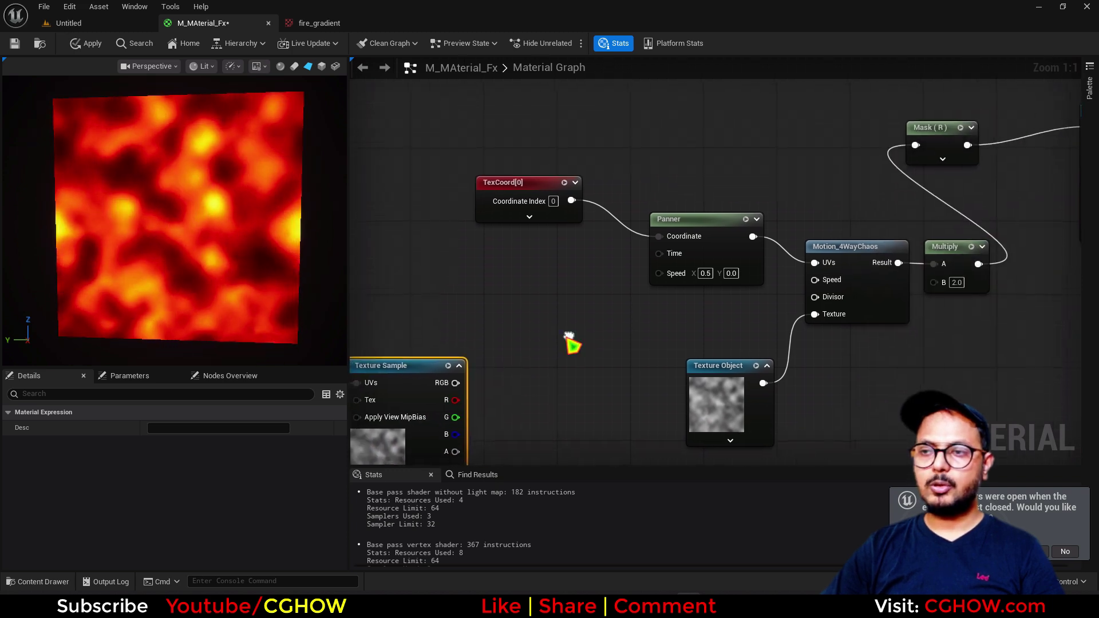
pyautogui.moveTo(561, 180); pyautogui.dragTo(489, 180)
# Insert an Add node combining TexCoord with the noise Texture Sample's R output, and feed it into the original Panner's Coordinate.
pyautogui.moveTo(544, 312); pyautogui.dragTo(636, 304, button='right')
pyautogui.press('a')
pyautogui.click(623, 262)
pyautogui.moveTo(608, 184); pyautogui.dragTo(633, 285)
pyautogui.moveTo(547, 393); pyautogui.dragTo(751, 230)
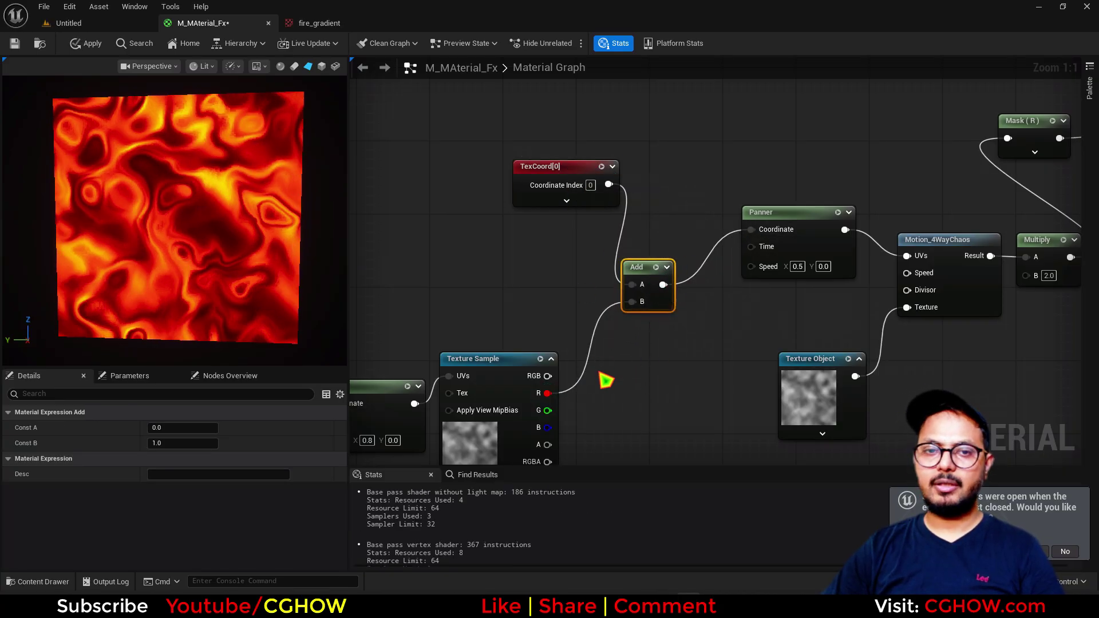
# Insert a Multiply node with B set to 0.3 between the noise Texture Sample's R output and Add's B input.
pyautogui.moveTo(584, 380); pyautogui.dragTo(551, 318, button='right')
pyautogui.click(563, 311)
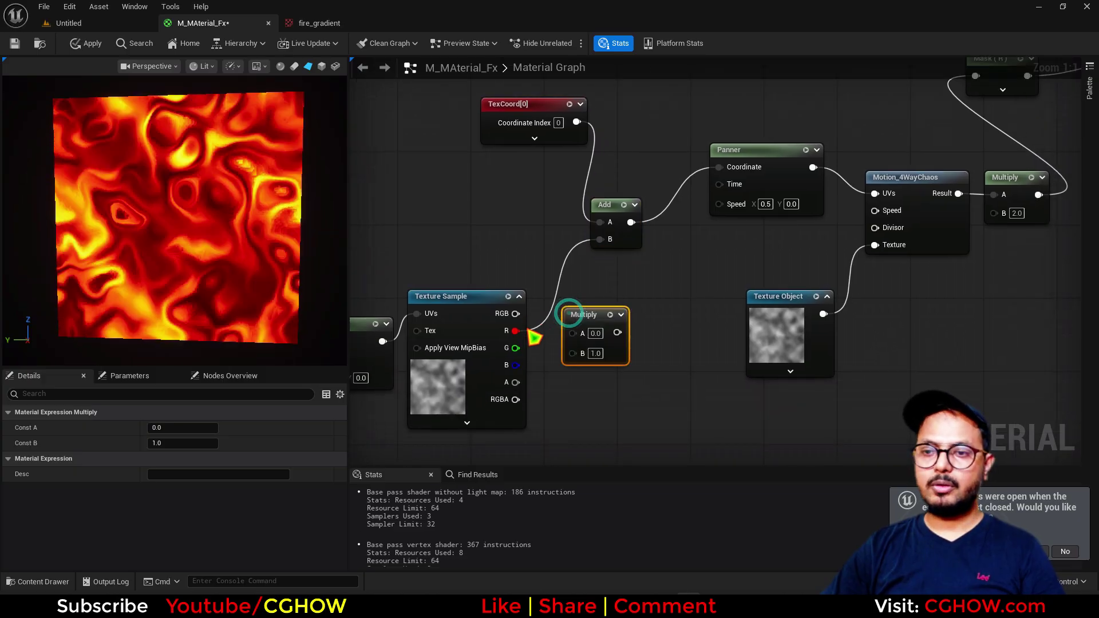
pyautogui.moveTo(515, 331); pyautogui.dragTo(600, 239)
pyautogui.write('0.3')
pyautogui.press('Return')
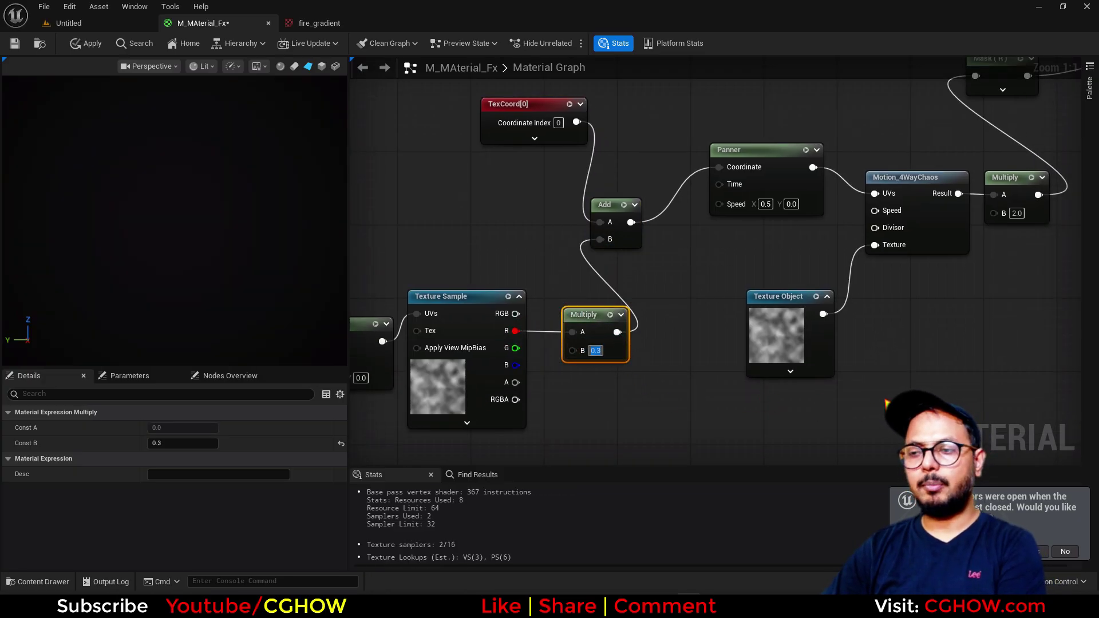
# Add a scalar parameter named distort and connect it to the B input of the noise Multiply.
pyautogui.moveTo(703, 356); pyautogui.dragTo(582, 354, button='right')
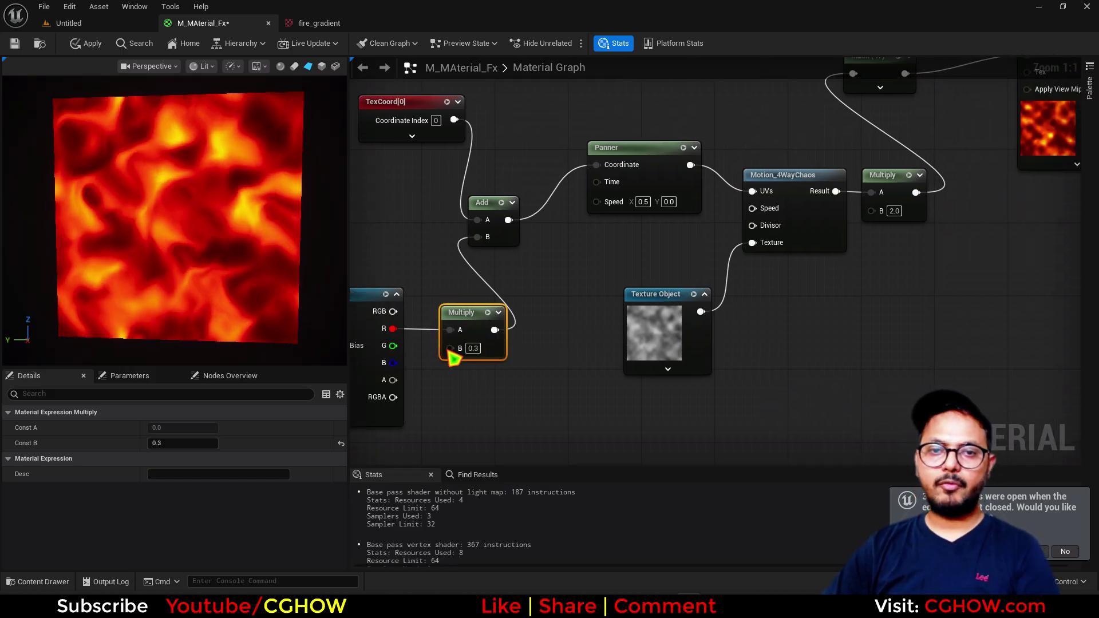
pyautogui.moveTo(464, 363); pyautogui.dragTo(713, 292, button='right')
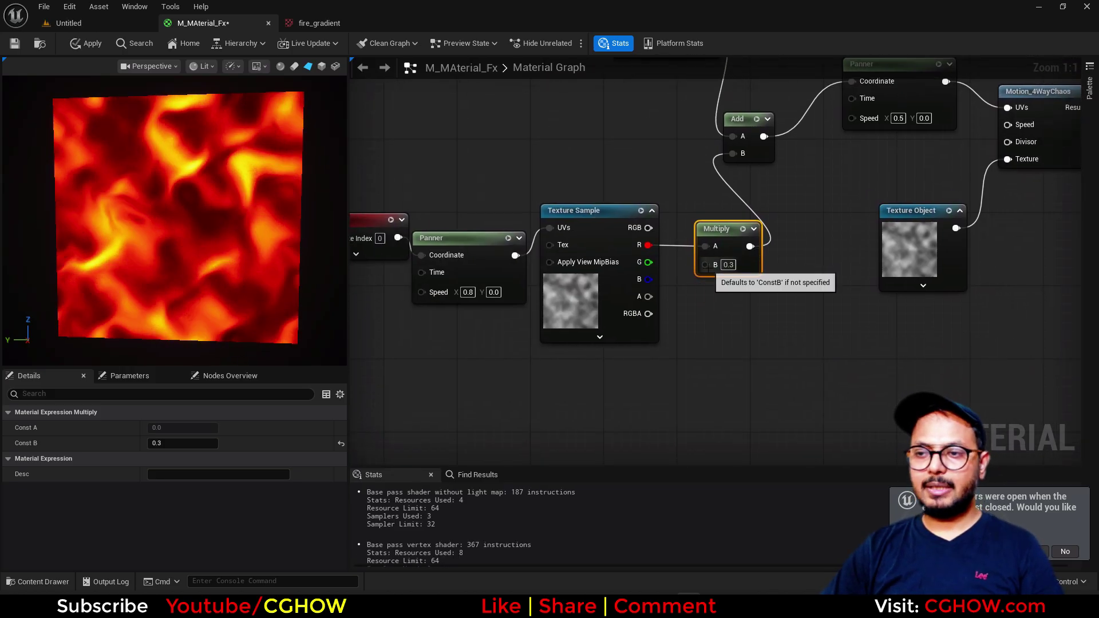
pyautogui.click(706, 300)
pyautogui.write('distort')
pyautogui.press('Return')
pyautogui.moveTo(795, 327); pyautogui.dragTo(706, 266)
# Insert a Multiply after the noise branch's TexCoord, feed it into Add's A input too, and delete the other TexCoord.
pyautogui.moveTo(614, 370); pyautogui.dragTo(848, 364, button='right')
pyautogui.moveTo(581, 222); pyautogui.dragTo(657, 252)
pyautogui.click(537, 284)
pyautogui.press('m')
pyautogui.click(537, 256)
pyautogui.moveTo(594, 296); pyautogui.dragTo(489, 389, button='right')
pyautogui.moveTo(484, 372); pyautogui.dragTo(861, 225)
pyautogui.click(779, 108)
pyautogui.press('Delete')
pyautogui.moveTo(461, 362); pyautogui.dragTo(497, 187)
# Add a scalar parameter named Tile with default value 1.0 and connect it to the TexCoord Multiply's B input.
pyautogui.moveTo(409, 224); pyautogui.dragTo(485, 224, button='right')
pyautogui.click(404, 198)
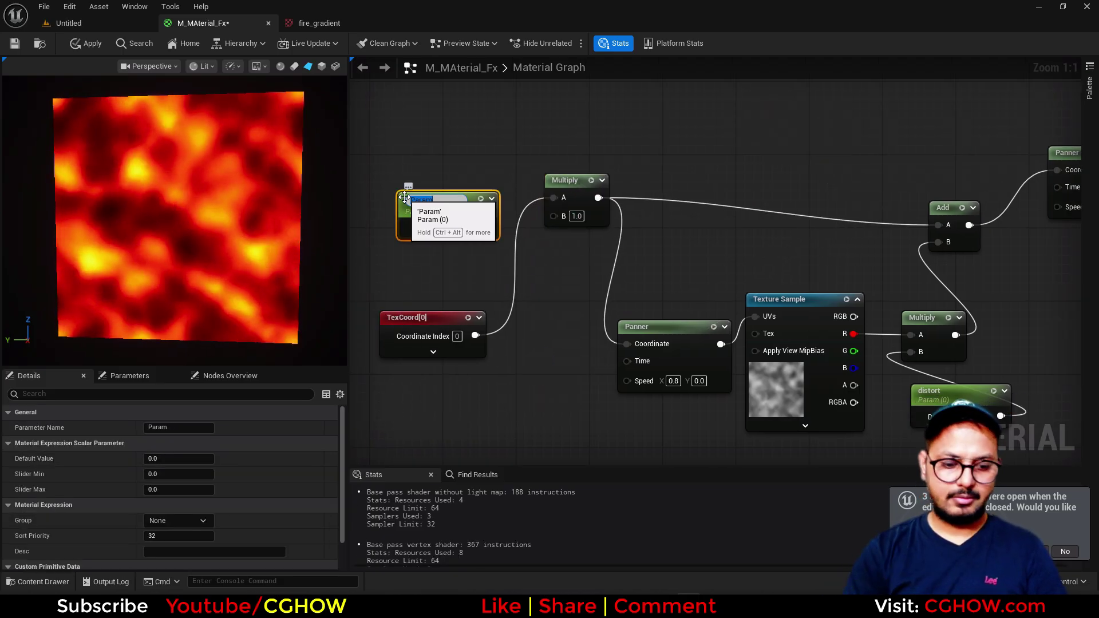
pyautogui.press('Return')
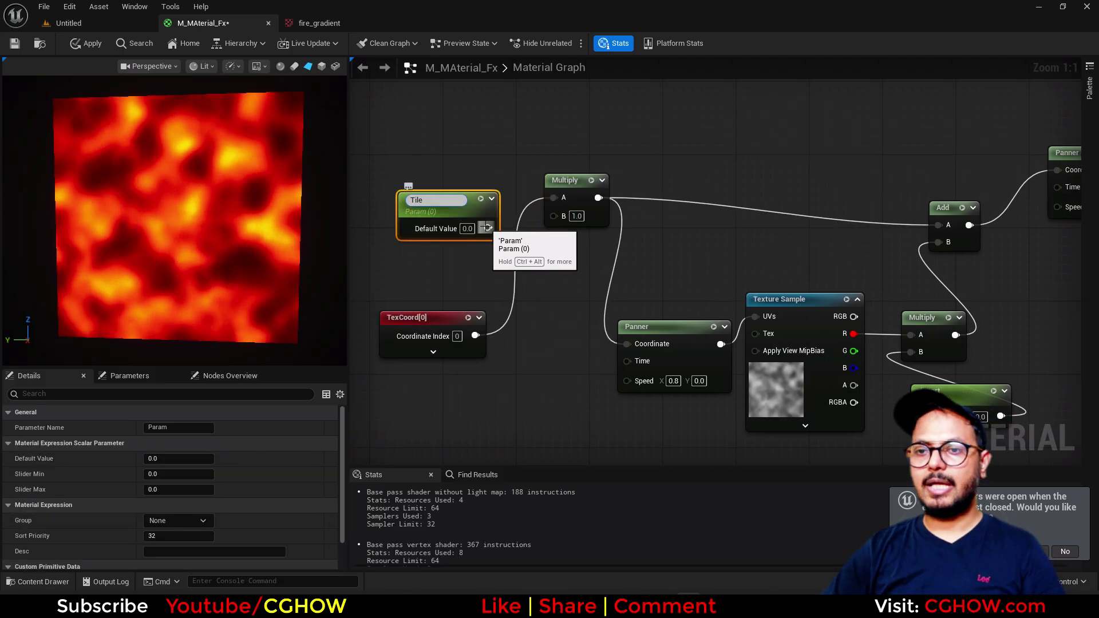
pyautogui.moveTo(487, 224); pyautogui.dragTo(575, 228)
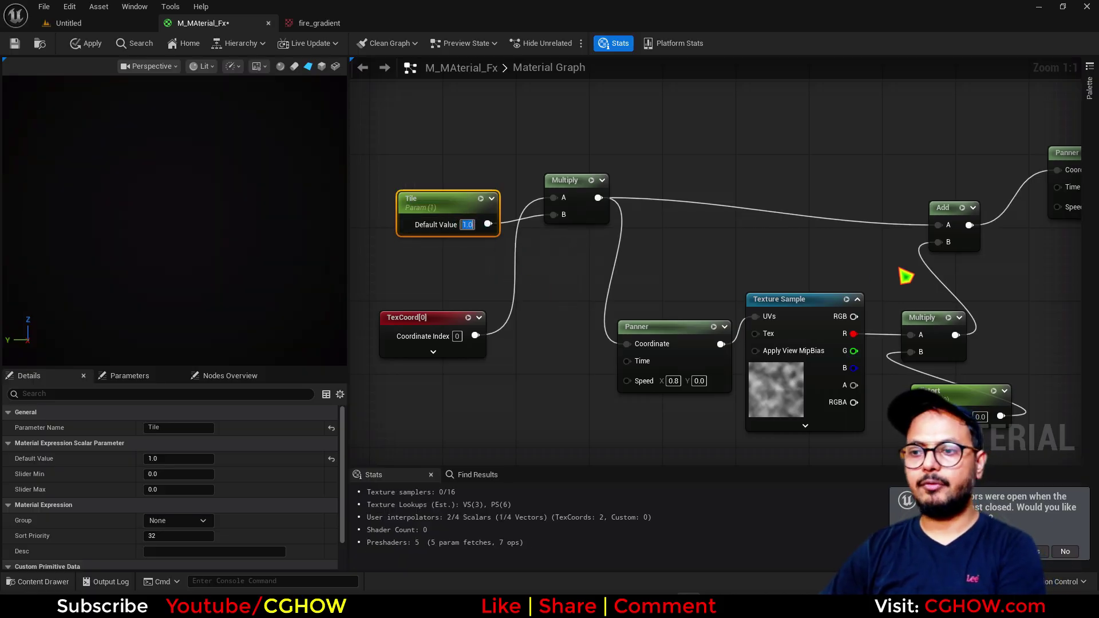
# Add a Time node feeding a new Multiply, and connect its result to the Time inputs of both Panners.
pyautogui.moveTo(908, 275); pyautogui.dragTo(486, 313, button='right')
pyautogui.moveTo(658, 281); pyautogui.dragTo(963, 241, button='right')
pyautogui.moveTo(711, 168); pyautogui.dragTo(718, 268, button='right')
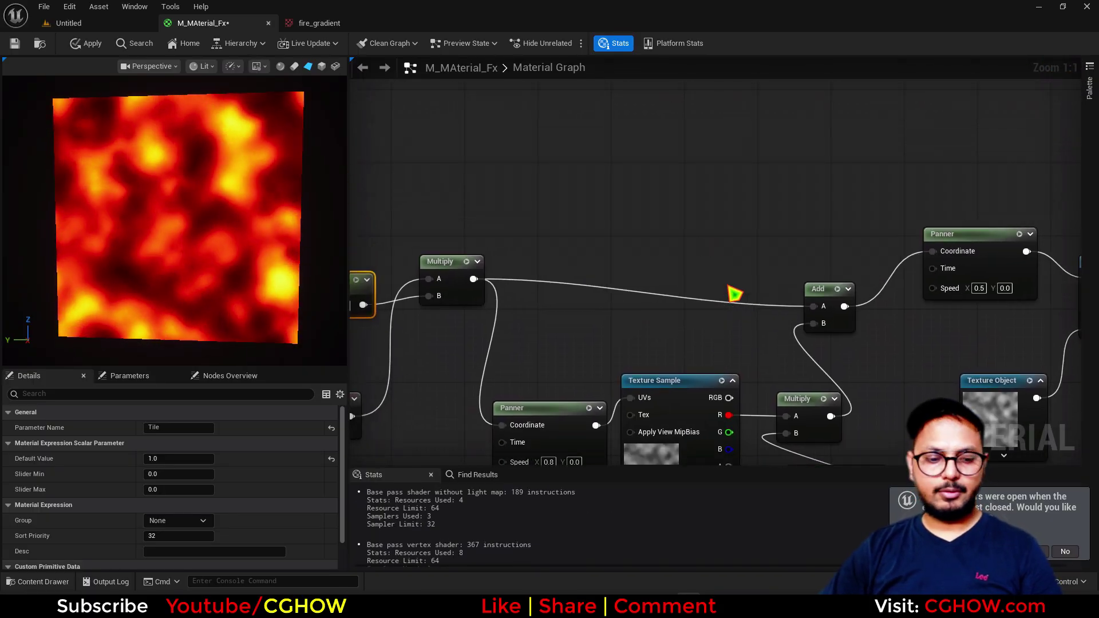
pyautogui.rightClick(671, 191)
pyautogui.write('time')
pyautogui.click(697, 220)
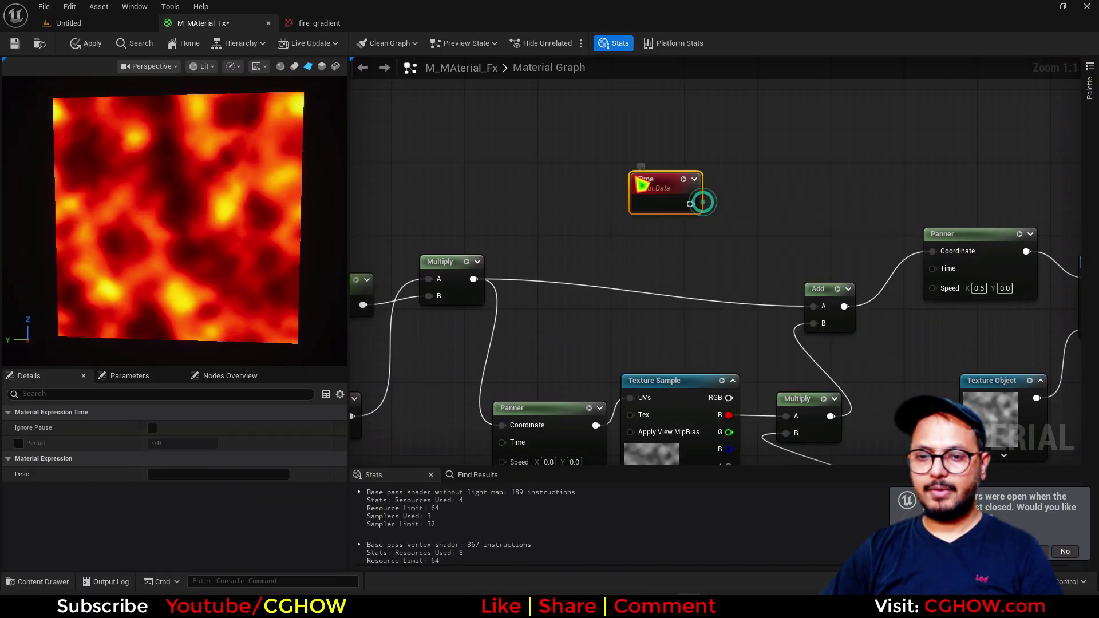
pyautogui.press('m')
pyautogui.click(676, 166)
pyautogui.moveTo(654, 185); pyautogui.dragTo(932, 269)
pyautogui.moveTo(765, 244); pyautogui.dragTo(805, 198, button='right')
pyautogui.moveTo(771, 142); pyautogui.dragTo(572, 404)
# Add a scalar parameter named pan with default value 1.0 and connect it to the Time Multiply's B input.
pyautogui.click(636, 174)
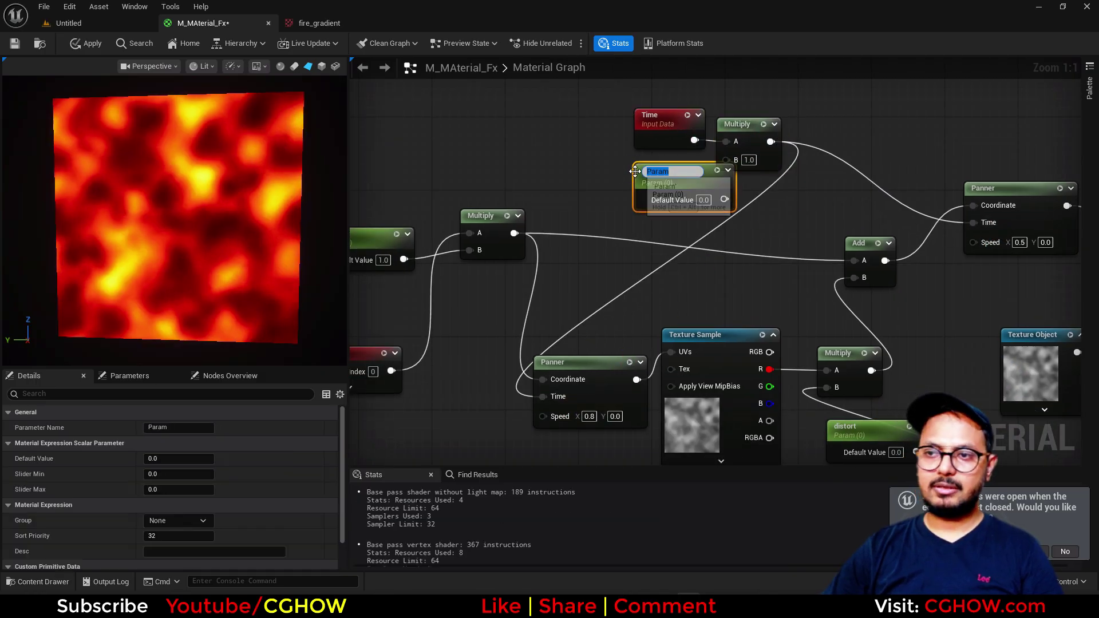
pyautogui.press('Return')
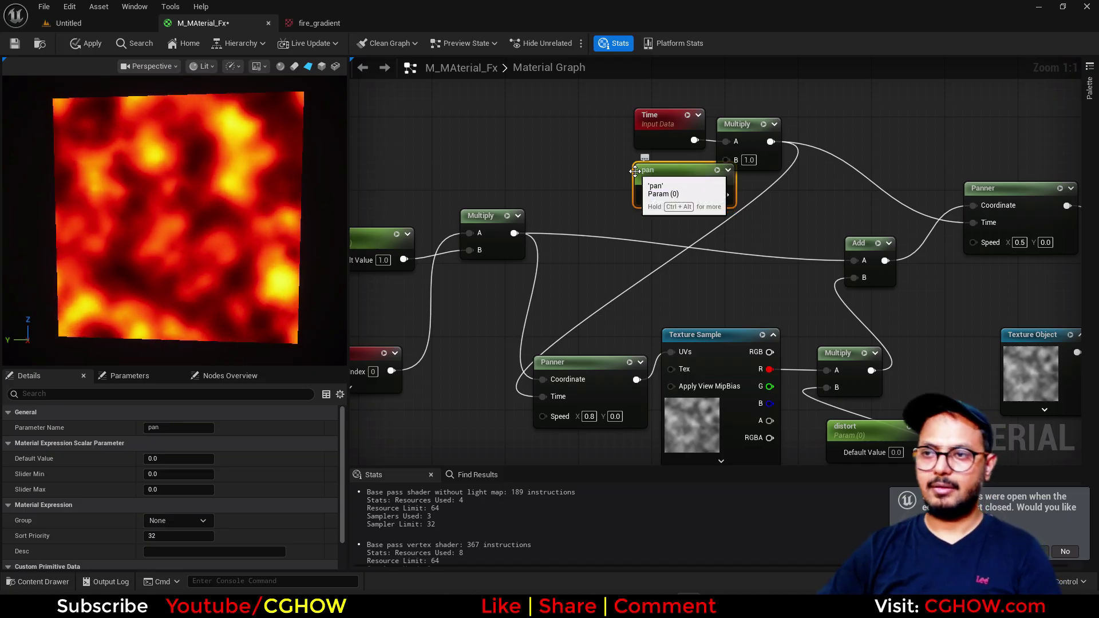
pyautogui.moveTo(718, 195); pyautogui.dragTo(672, 172)
# Add a scalar parameter named speed with default value 1 and connect it to Motion_4WayChaos's Speed input.
pyautogui.moveTo(1041, 345); pyautogui.dragTo(712, 282, button='right')
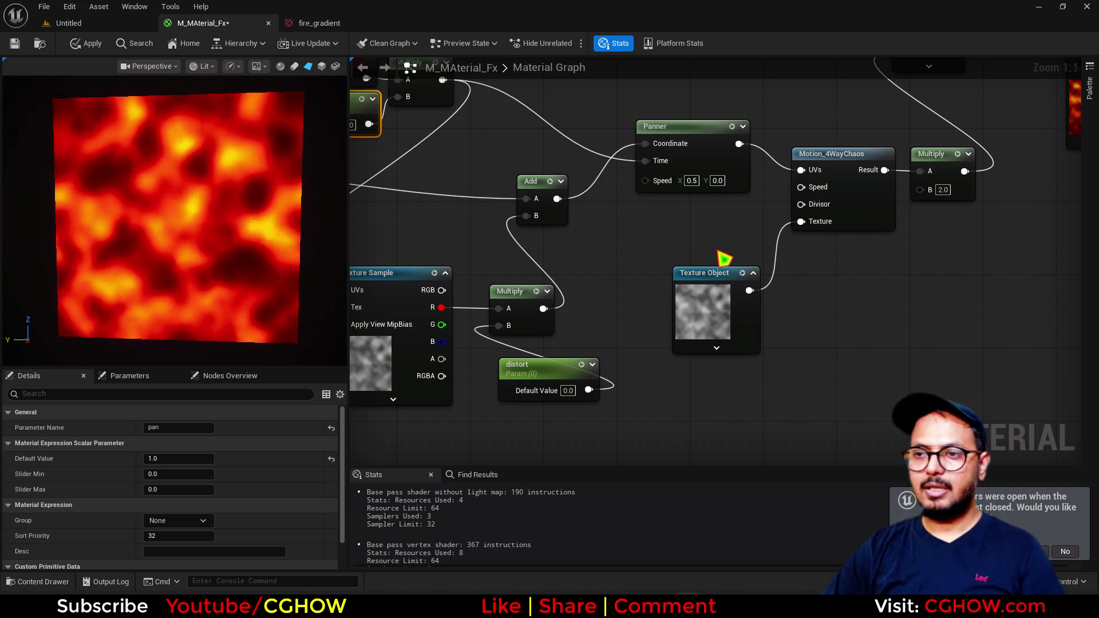
pyautogui.rightClick(801, 187)
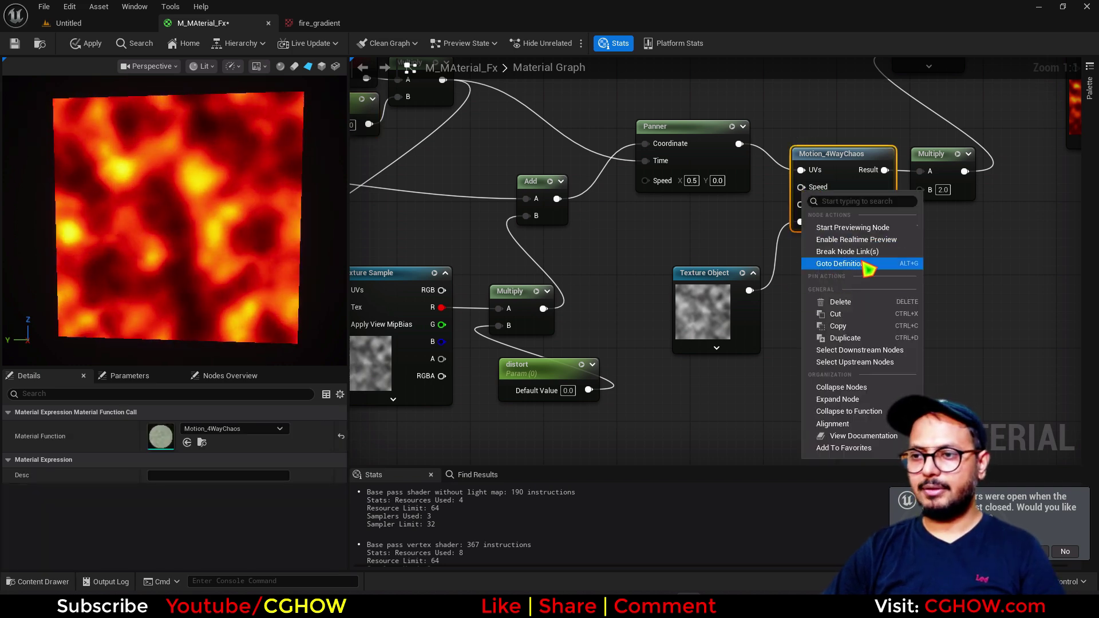
pyautogui.click(711, 222)
pyautogui.click(664, 215)
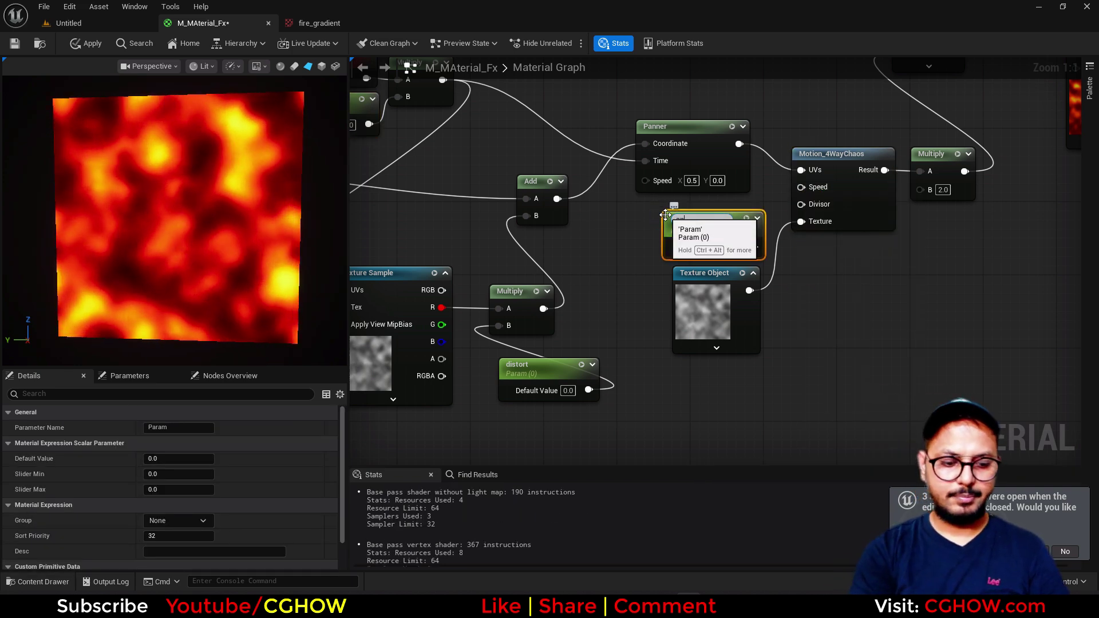
pyautogui.write('speed')
pyautogui.press('Return')
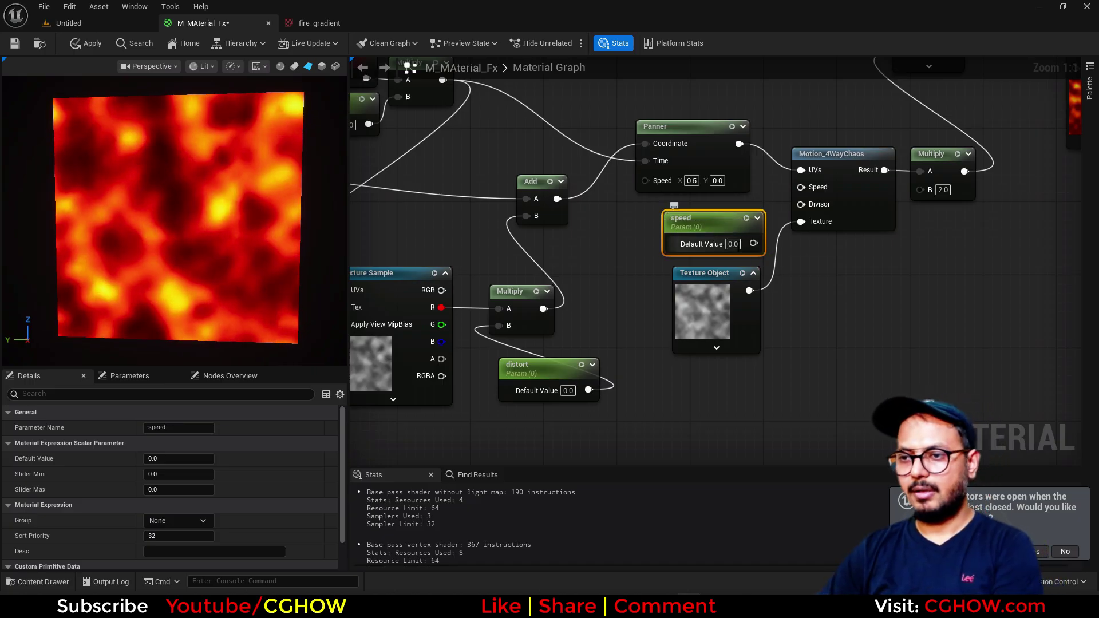
pyautogui.click(730, 243)
pyautogui.write('1')
pyautogui.moveTo(748, 243); pyautogui.dragTo(800, 187)
# Add a scalar parameter named amount with default value 1 and connect it to the B input of the Multiply after Motion_4WayChaos.
pyautogui.moveTo(946, 241); pyautogui.dragTo(619, 341, button='right')
pyautogui.moveTo(613, 254); pyautogui.dragTo(643, 272)
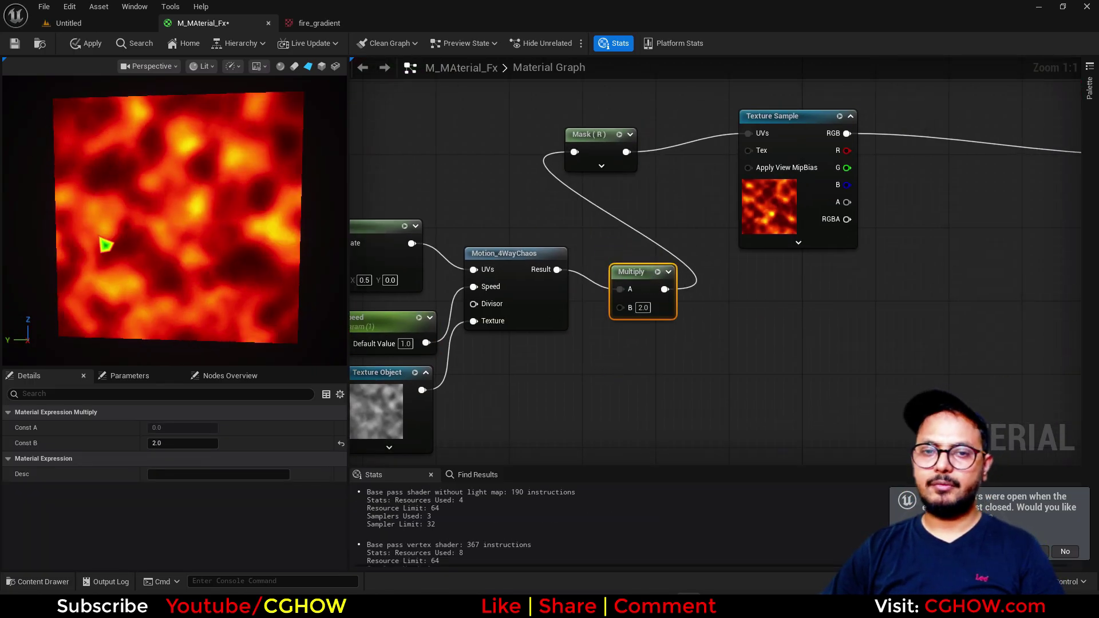
pyautogui.click(549, 369)
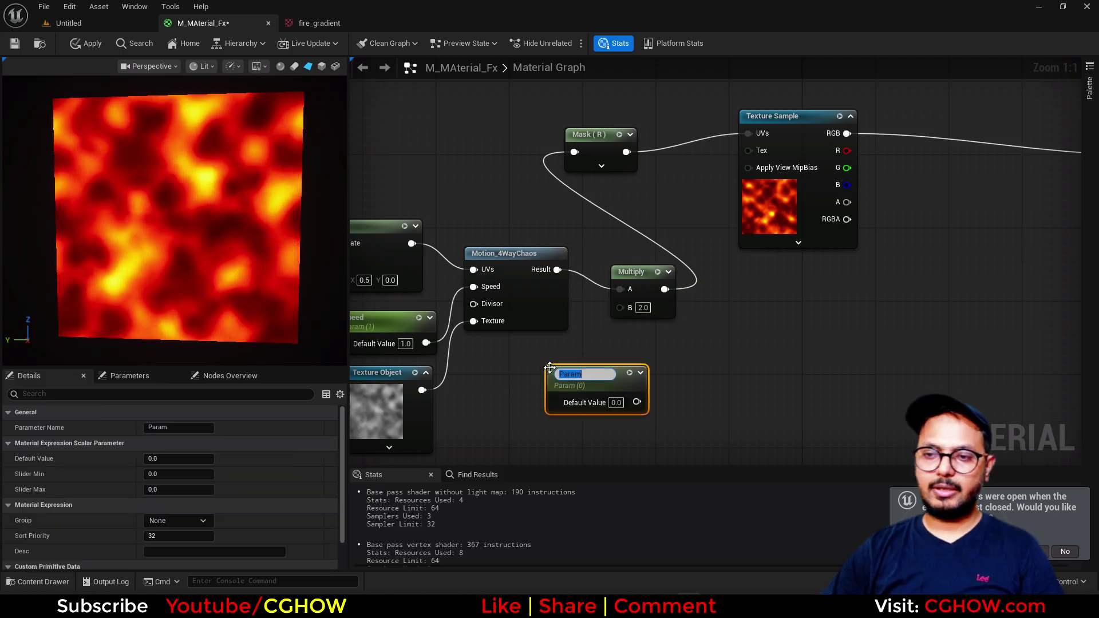
pyautogui.write('Mult')
pyautogui.write('amount')
pyautogui.press('Return')
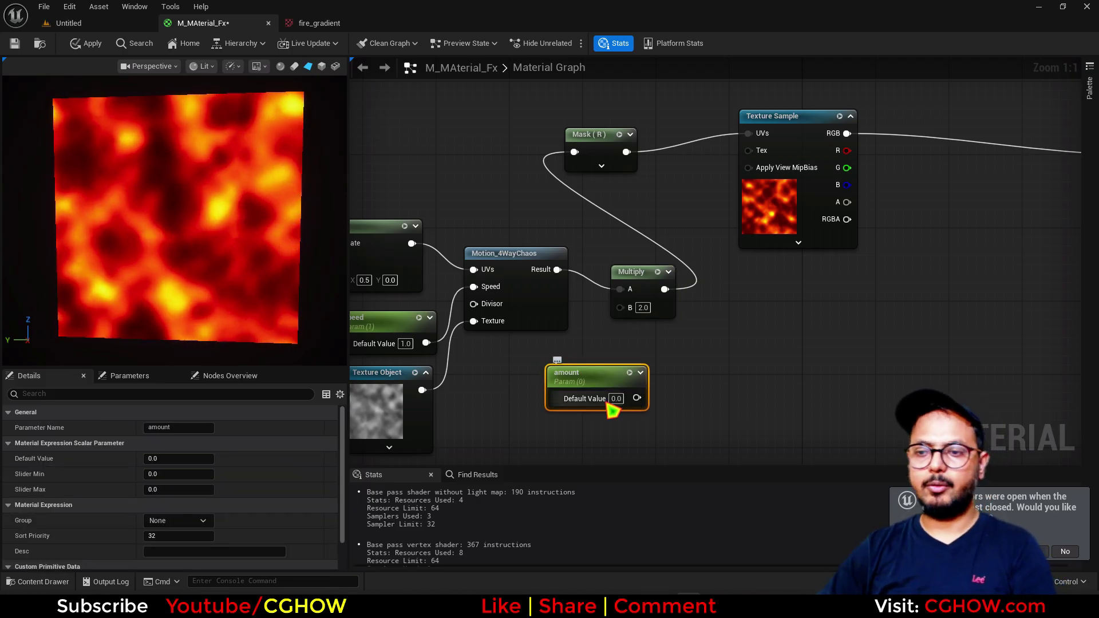
pyautogui.write('1')
pyautogui.moveTo(636, 398); pyautogui.dragTo(621, 308)
# Apply the material changes and locate the M_MAterial_Fx asset in the Content Browser.
pyautogui.scroll(-4, 658, 332)
pyautogui.moveTo(621, 364); pyautogui.dragTo(771, 336, button='right')
pyautogui.click(76, 45)
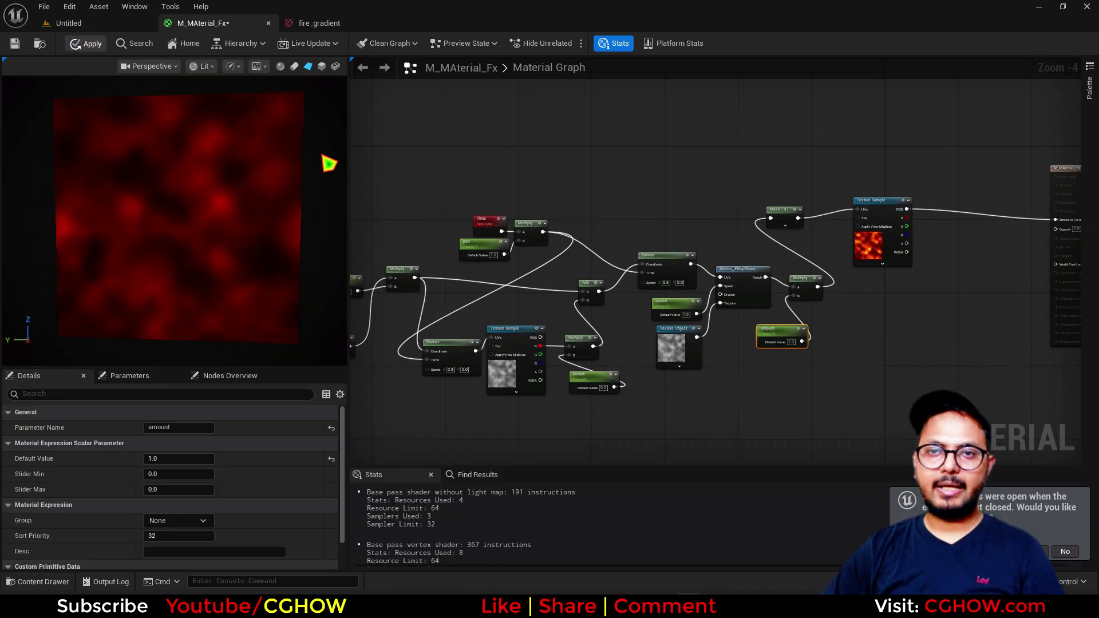
pyautogui.click(40, 45)
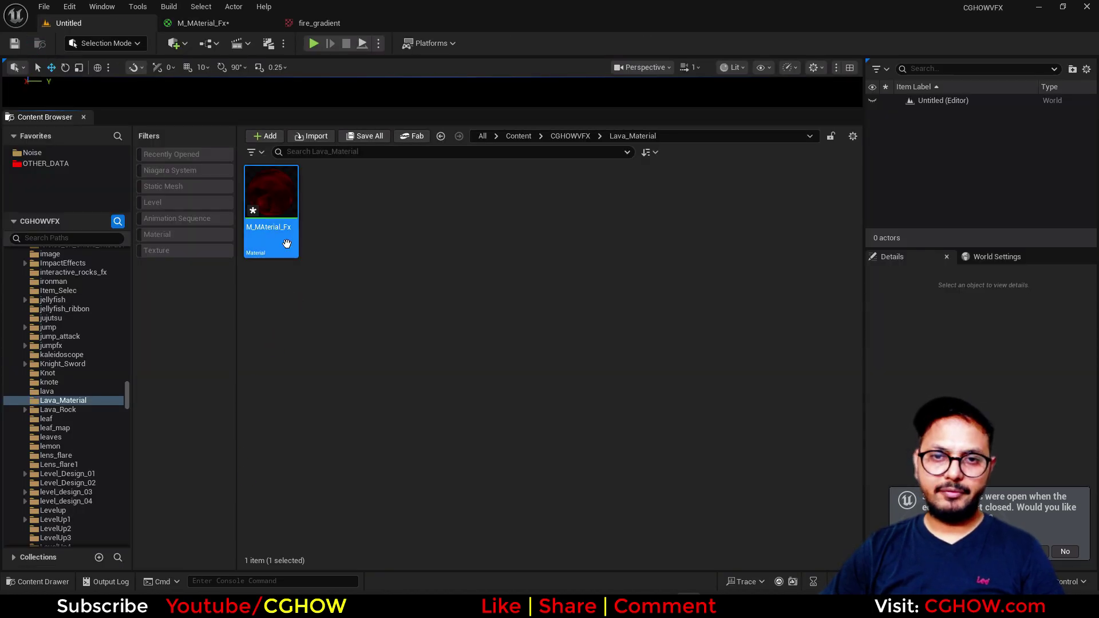
# Create a material instance from M_MAterial_Fx and open it for editing.
pyautogui.rightClick(285, 227)
pyautogui.click(392, 256)
pyautogui.click(351, 192)
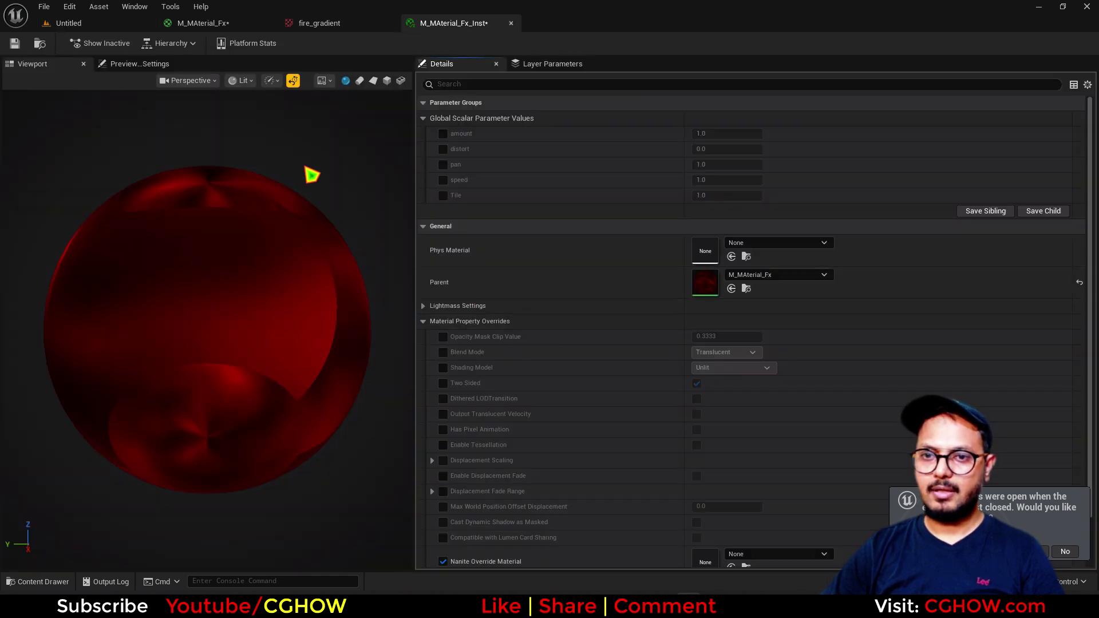
# Preview the material instance on a plane and enable overrides for the Tile, speed, pan and distort parameters.
pyautogui.click(387, 82)
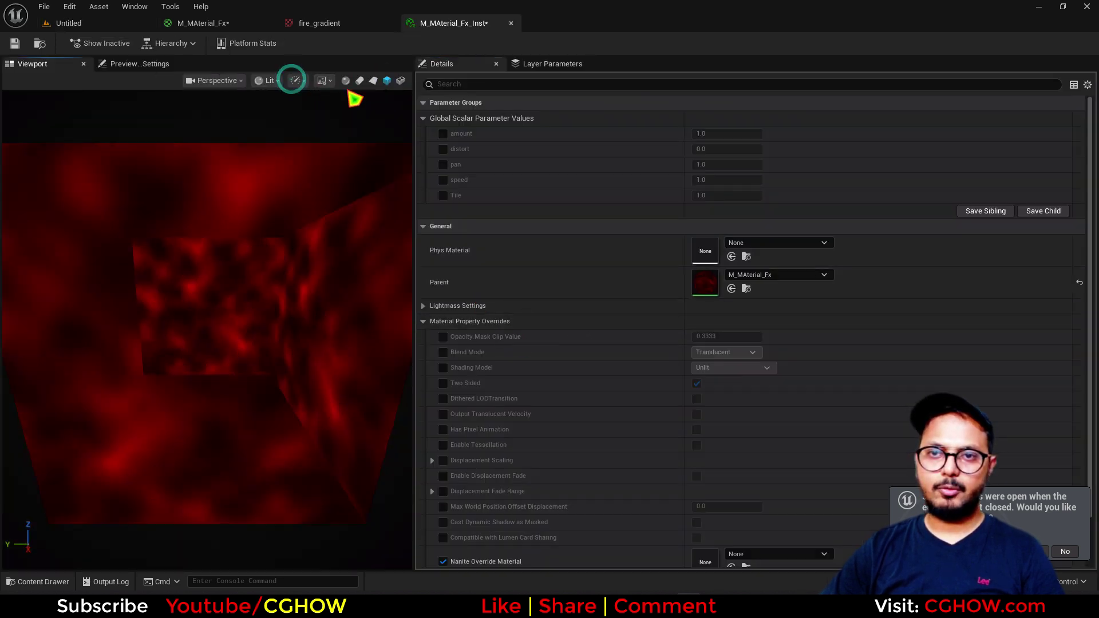
pyautogui.click(373, 80)
pyautogui.click(442, 195)
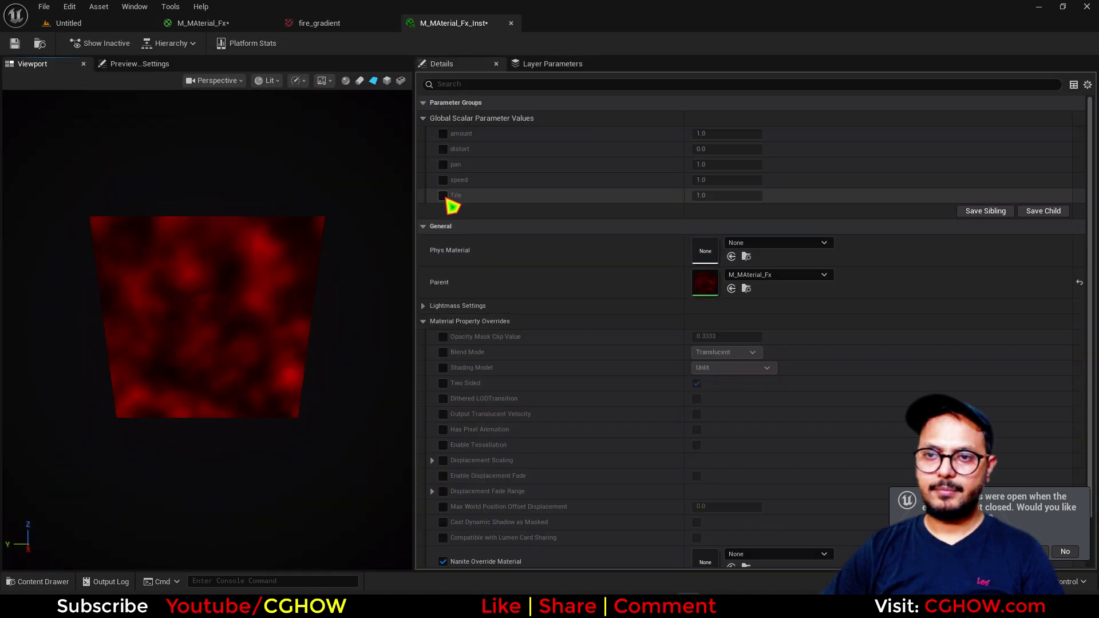
pyautogui.click(443, 180)
pyautogui.click(442, 165)
pyautogui.click(442, 149)
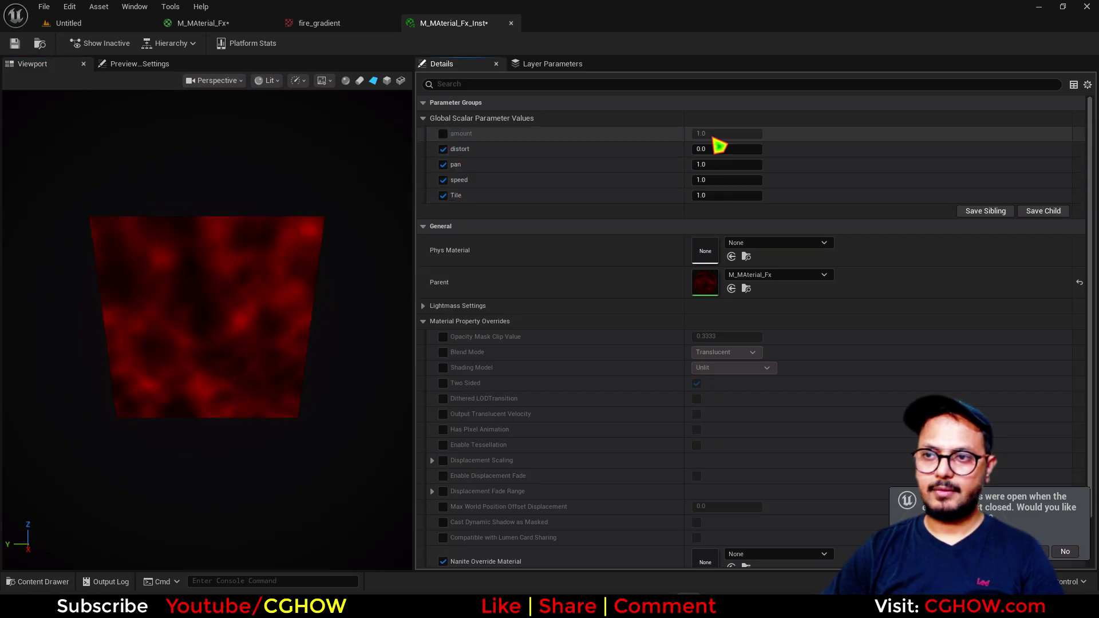
# Enable the amount override and set it to about 2.44, and raise distort to about 0.49.
pyautogui.click(442, 133)
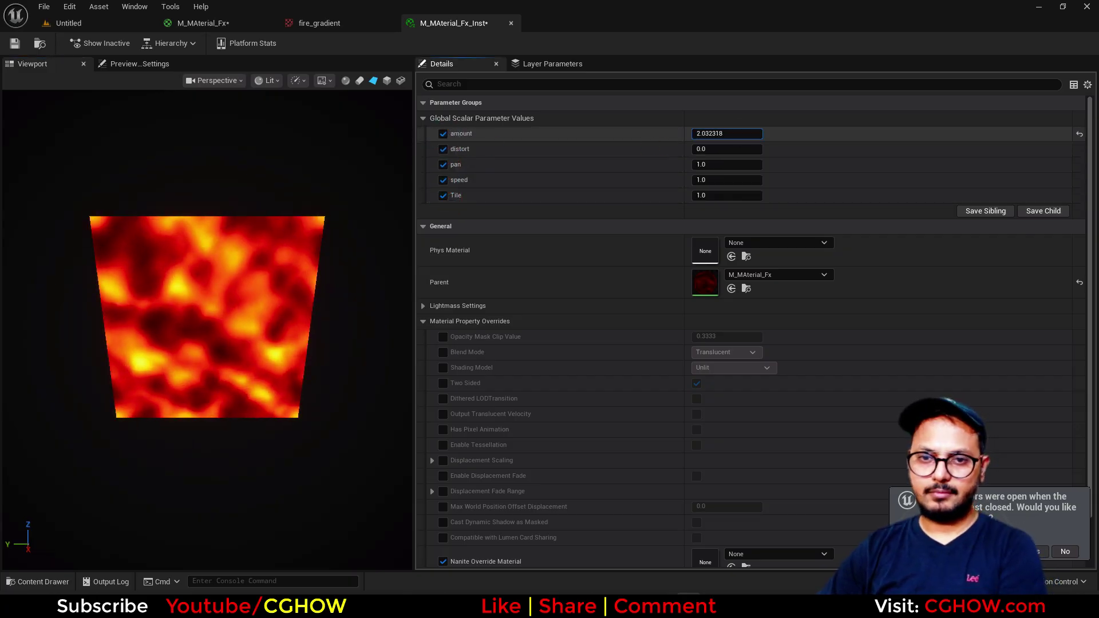
pyautogui.press('Return')
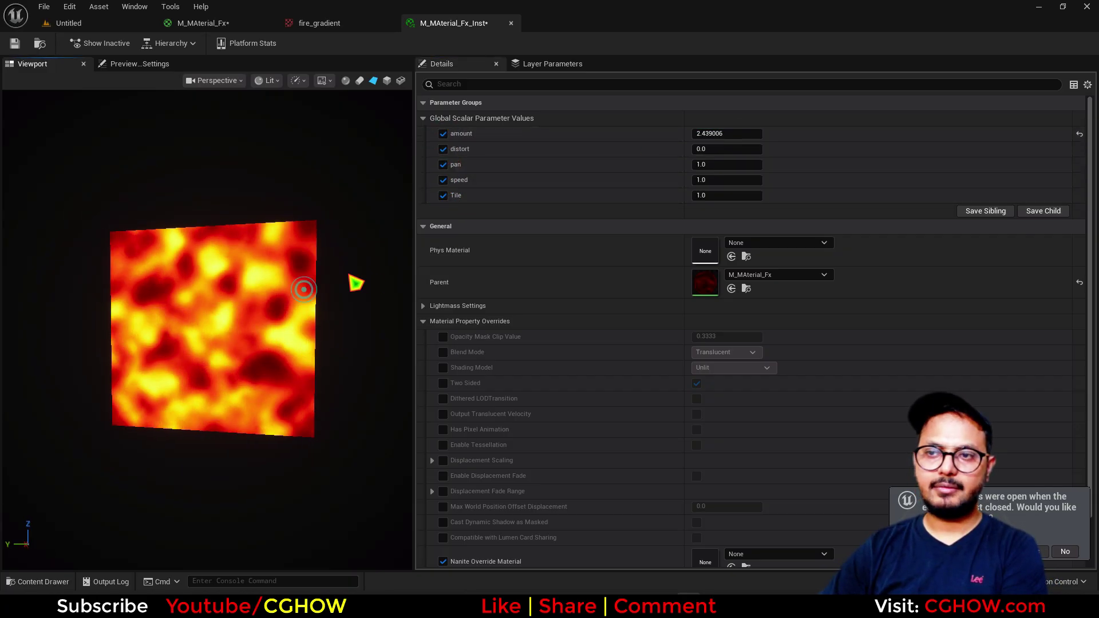
pyautogui.moveTo(713, 149); pyautogui.dragTo(738, 148)
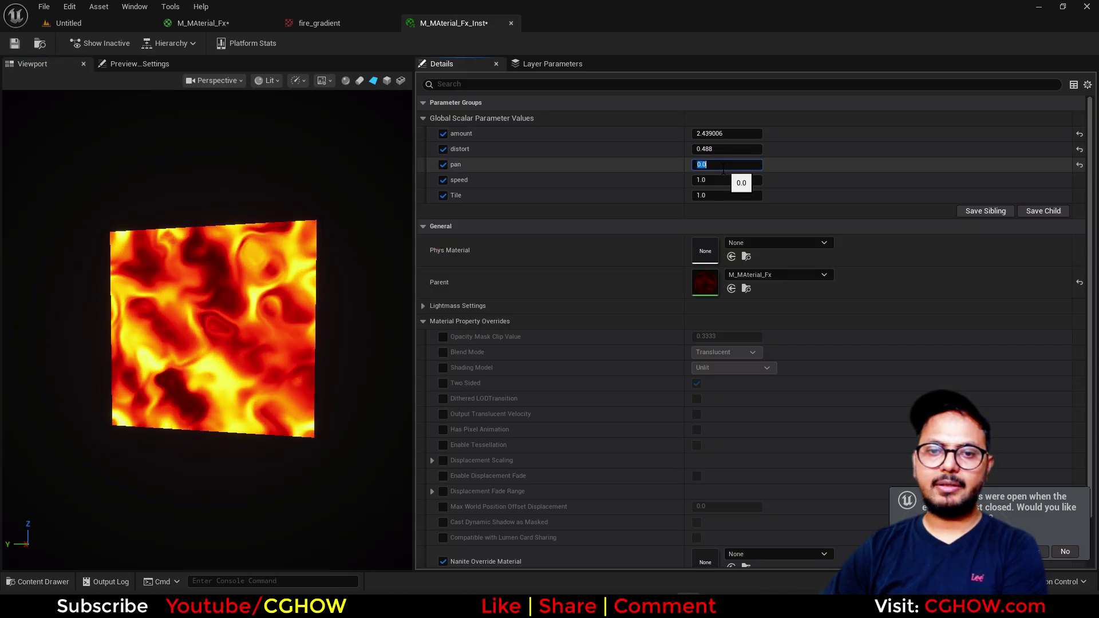
# Tune the instance parameters to pan about 1.12, speed 2, distort 0.28 and Tile about 1.14.
pyautogui.write('1')
pyautogui.press('Return')
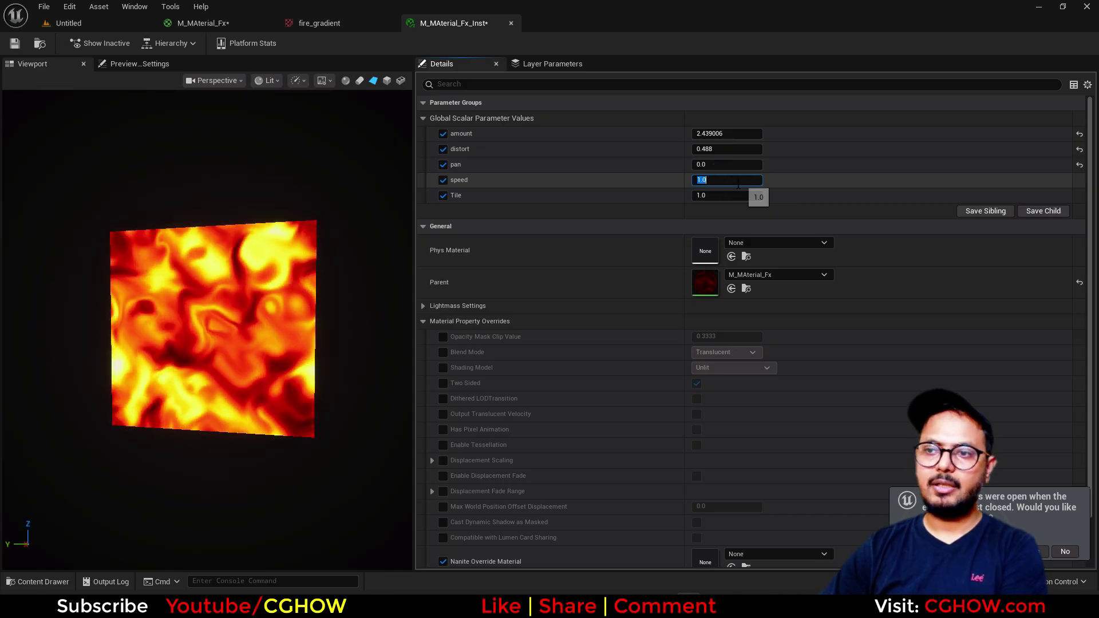
pyautogui.moveTo(745, 176); pyautogui.dragTo(737, 183)
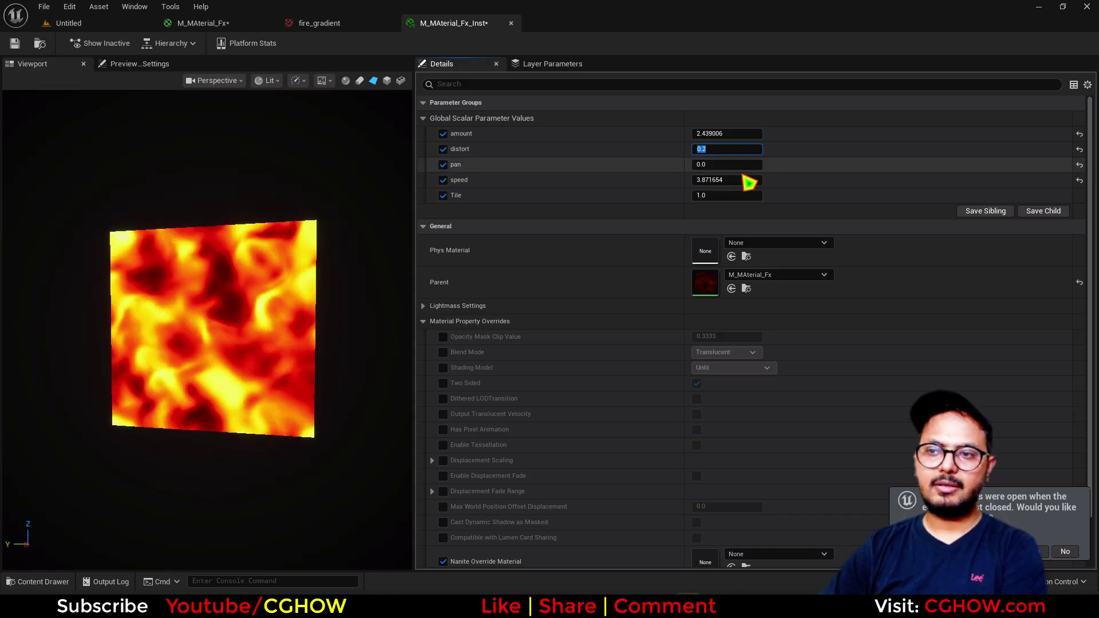
pyautogui.click(726, 164)
pyautogui.write('0.44')
pyautogui.moveTo(727, 166); pyautogui.dragTo(726, 151)
pyautogui.moveTo(722, 195)
pyautogui.mouseDown()
pyautogui.moveTo(736, 197)
pyautogui.moveTo(715, 197)
pyautogui.mouseUp()
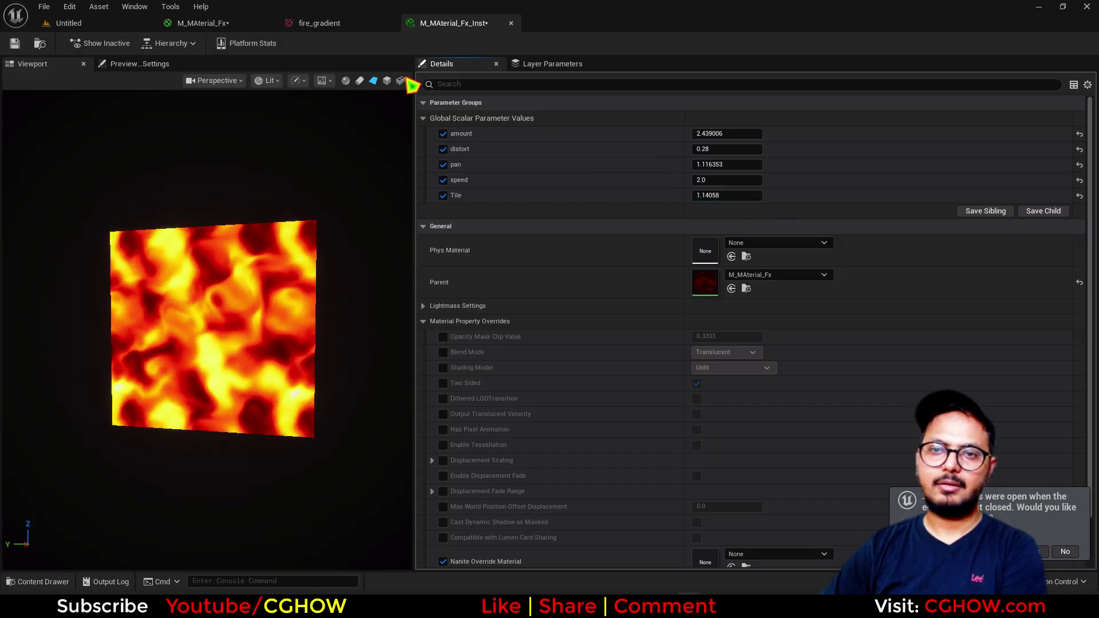
# Preview the material instance on a cube and override its Blend Mode with Opaque.
pyautogui.click(386, 80)
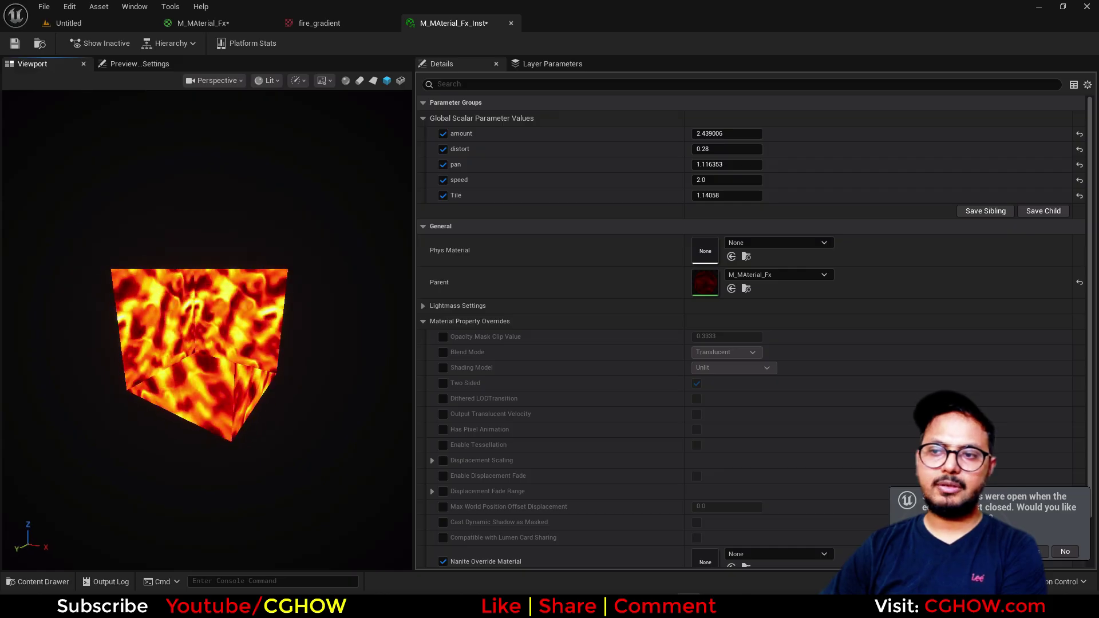
pyautogui.click(443, 352)
pyautogui.click(733, 352)
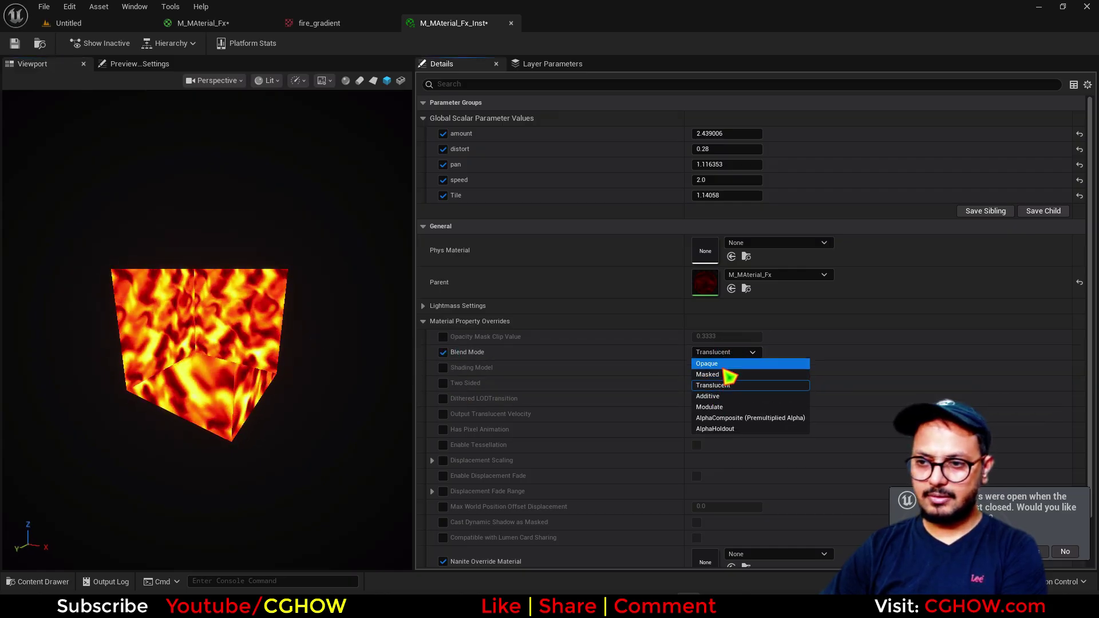
pyautogui.click(721, 367)
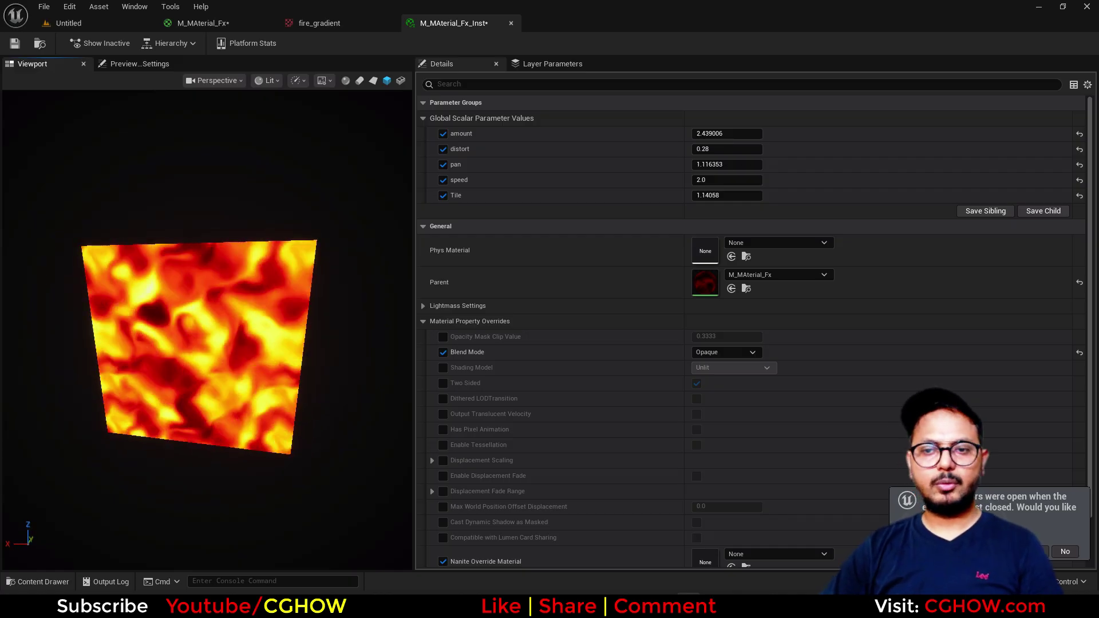
# Close the fire_gradient texture and move the Texture Sample and Mask nodes aside in the M_MAterial_Fx graph.
pyautogui.click(360, 24)
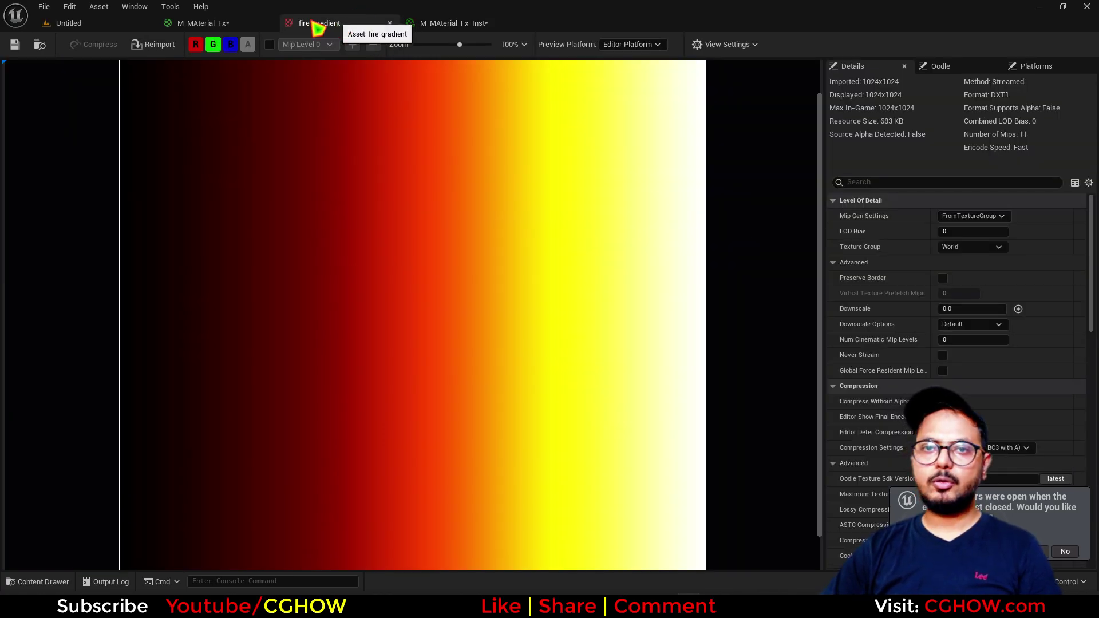
pyautogui.middleClick(281, 22)
pyautogui.moveTo(813, 292); pyautogui.dragTo(640, 253, button='right')
pyautogui.scroll(3, 639, 255)
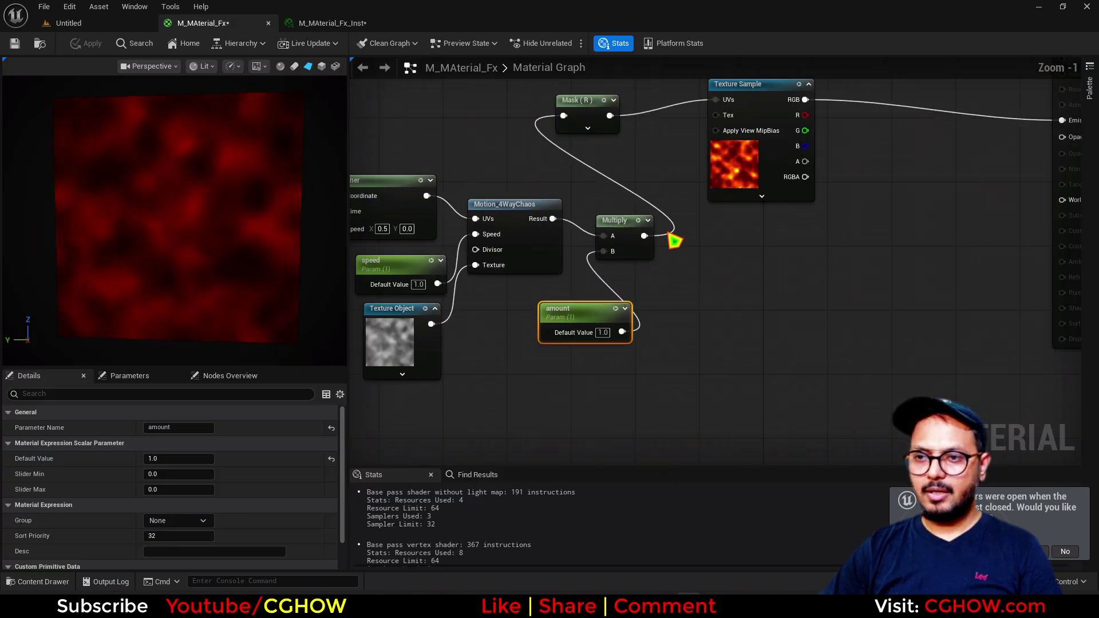
pyautogui.moveTo(746, 173); pyautogui.dragTo(915, 148)
pyautogui.moveTo(589, 106); pyautogui.dragTo(732, 90)
# Insert a Power node between the Multiply node and the Mask (R) node.
pyautogui.moveTo(741, 220); pyautogui.dragTo(648, 260, button='right')
pyautogui.press('e')
pyautogui.click(606, 255)
pyautogui.moveTo(550, 279); pyautogui.dragTo(614, 139)
# Add a scalar parameter named power with default value 1, connect it to the Power node's Exp input and apply the material.
pyautogui.click(591, 337)
pyautogui.write('powe')
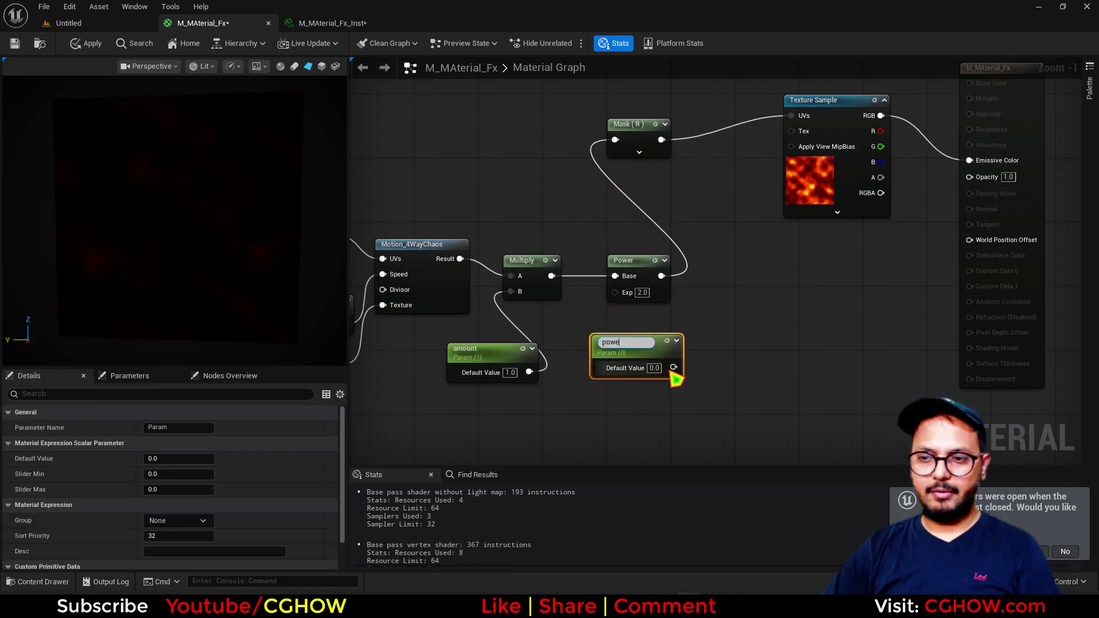
pyautogui.write('r')
pyautogui.moveTo(673, 367); pyautogui.dragTo(615, 291)
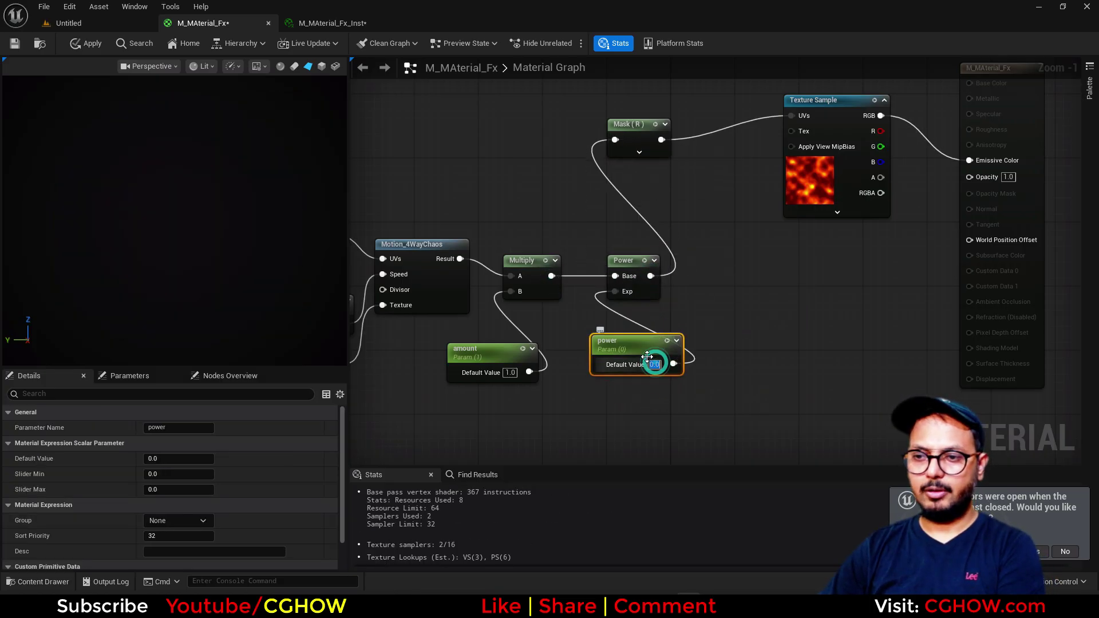
pyautogui.write('1')
pyautogui.click(85, 43)
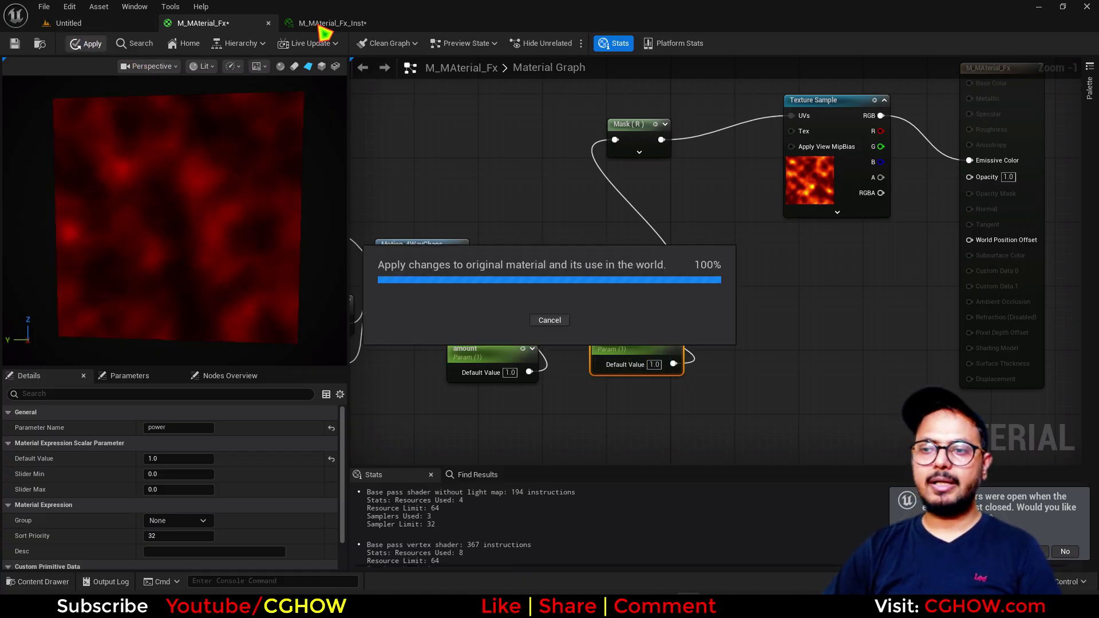
# Enable the power override in the material instance, setting power to about 1.39 and distort to about -0.42.
pyautogui.click(321, 27)
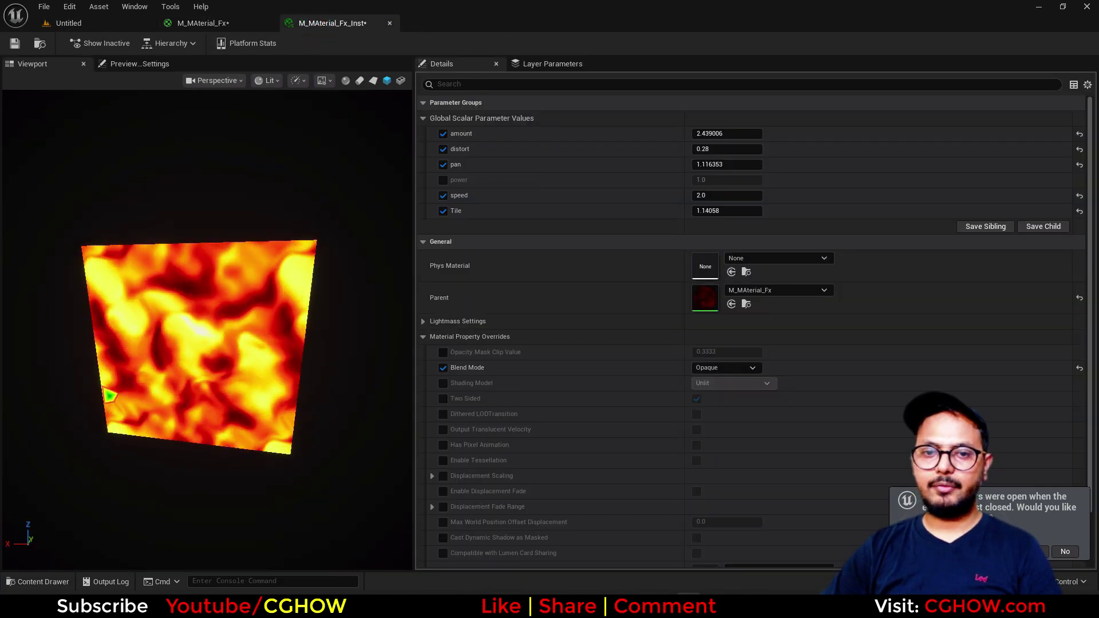
pyautogui.click(442, 180)
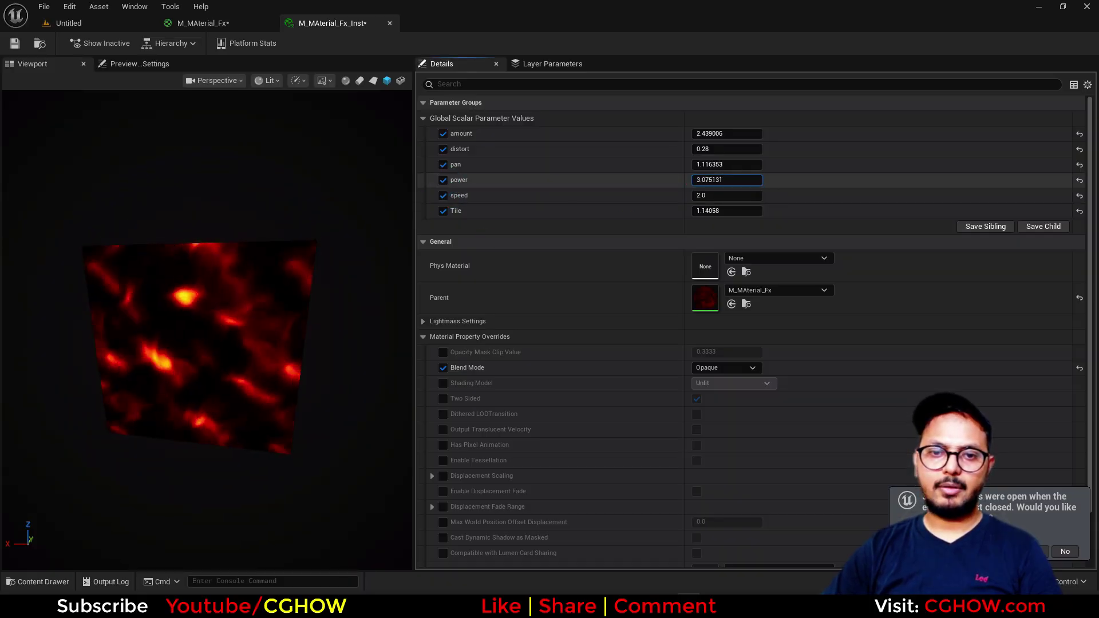
pyautogui.moveTo(732, 183); pyautogui.dragTo(723, 184)
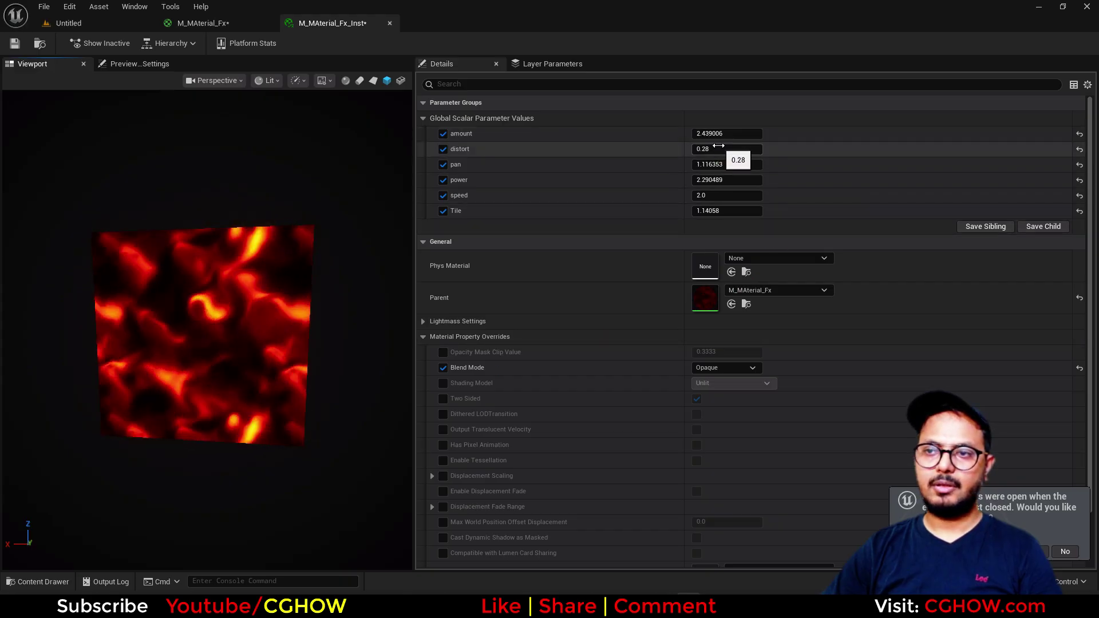
pyautogui.moveTo(720, 148); pyautogui.dragTo(730, 180)
pyautogui.moveTo(326, 314); pyautogui.dragTo(303, 303)
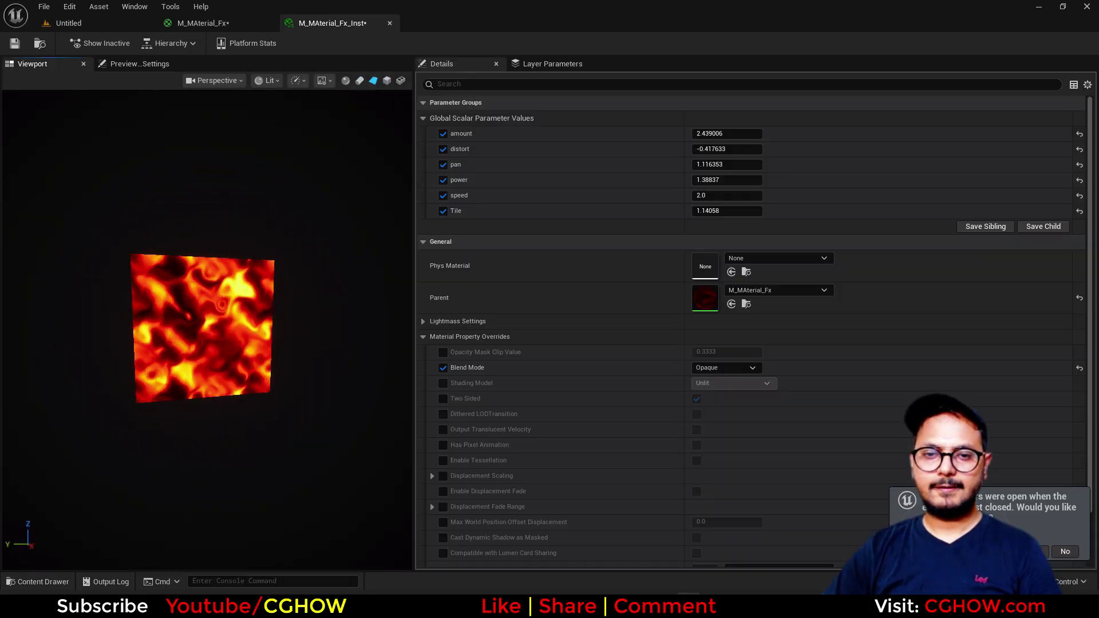
# Search the CGHOWVFX folder for static meshes matching "hi" and select the hires_planer mesh.
pyautogui.click(77, 24)
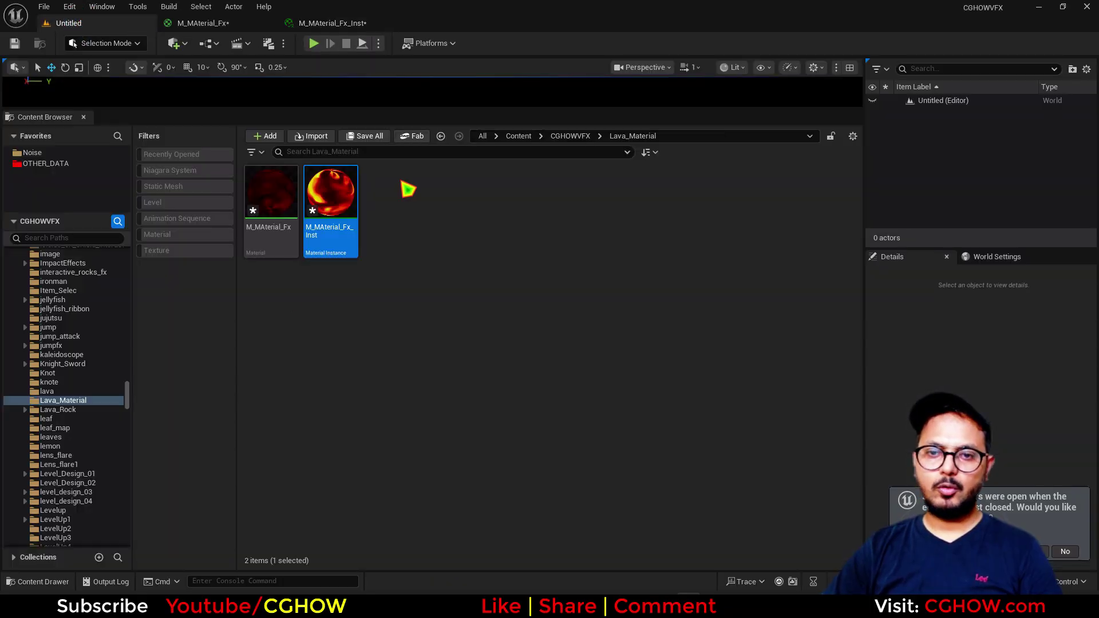
pyautogui.moveTo(134, 393); pyautogui.dragTo(129, 252)
pyautogui.click(54, 288)
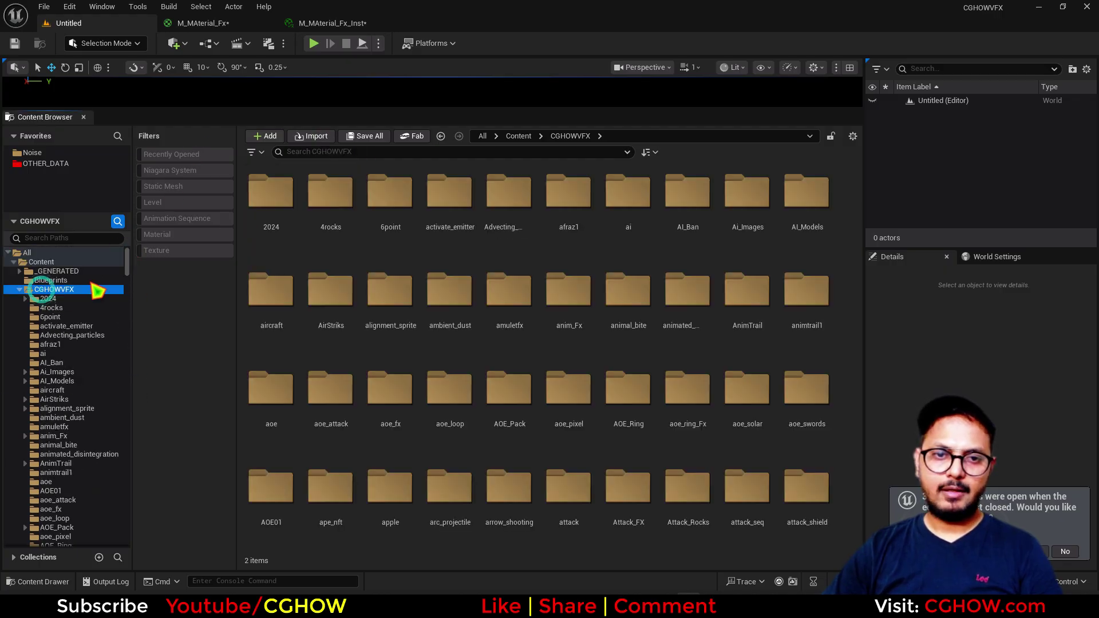
pyautogui.click(366, 152)
pyautogui.write('hi')
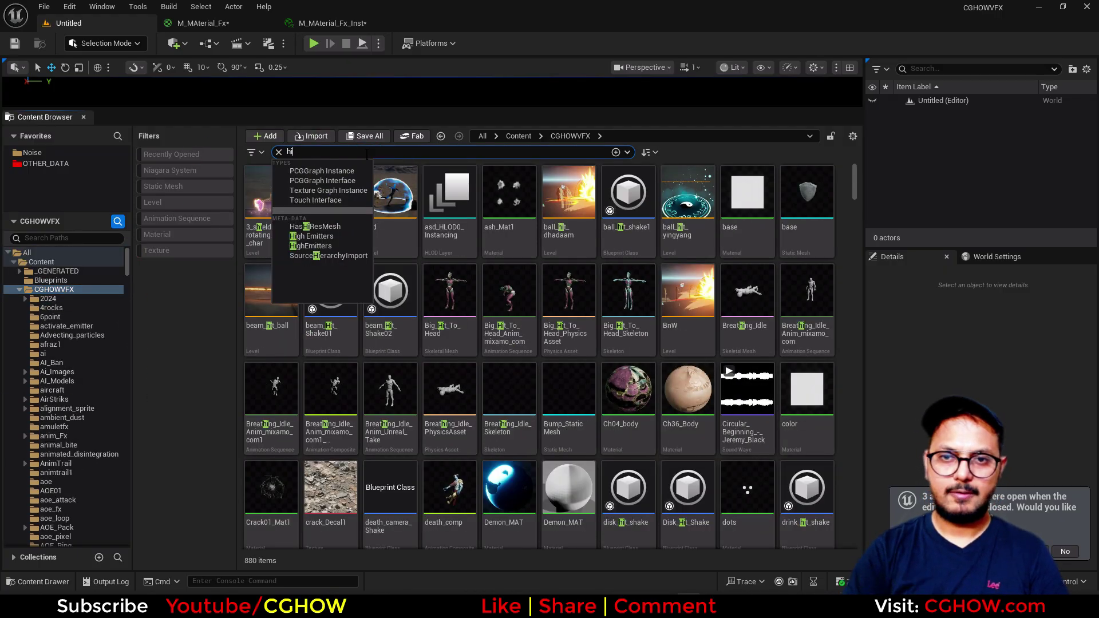
pyautogui.click(172, 187)
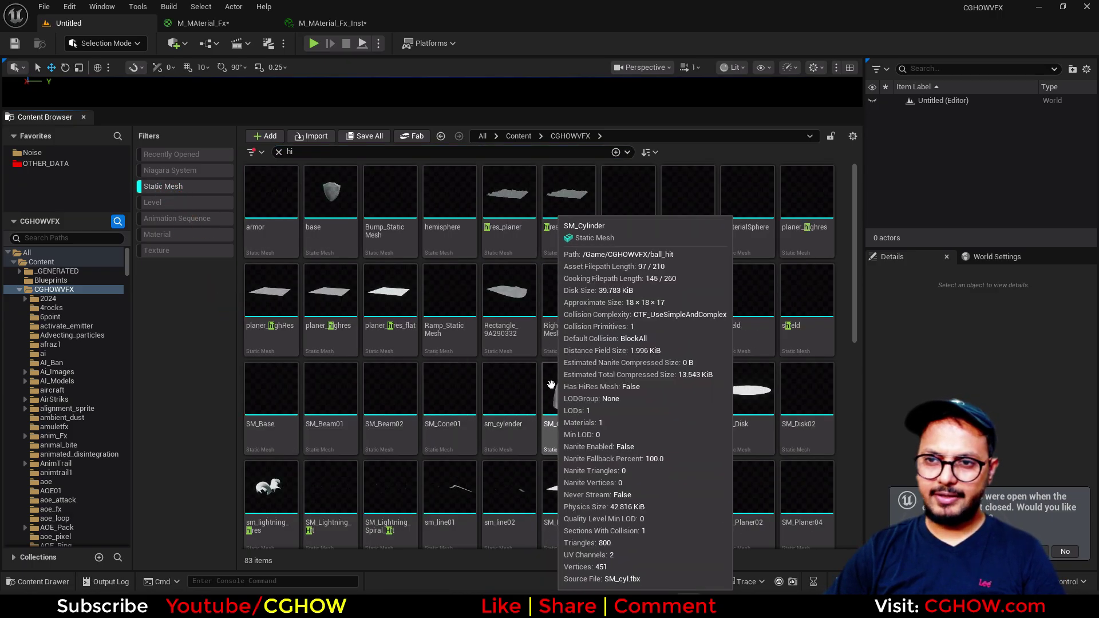
pyautogui.click(506, 197)
# Use the selected hires_planer mesh as the preview mesh of M_MAterial_Fx_Inst.
pyautogui.click(344, 24)
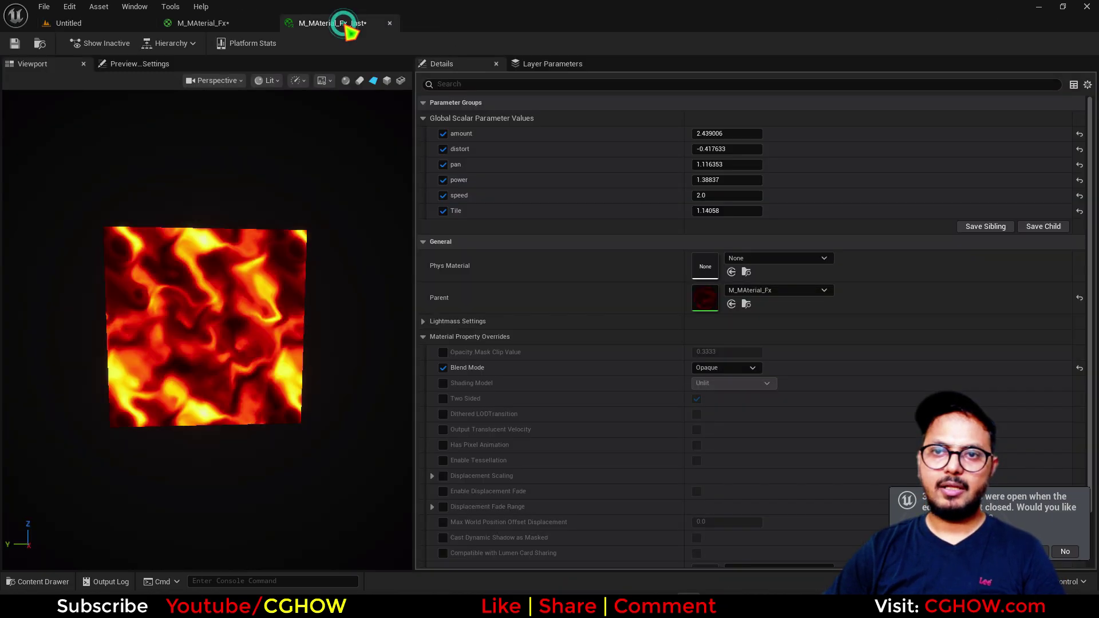
pyautogui.click(401, 82)
pyautogui.moveTo(287, 312); pyautogui.dragTo(265, 338)
pyautogui.scroll(-4, 287, 312)
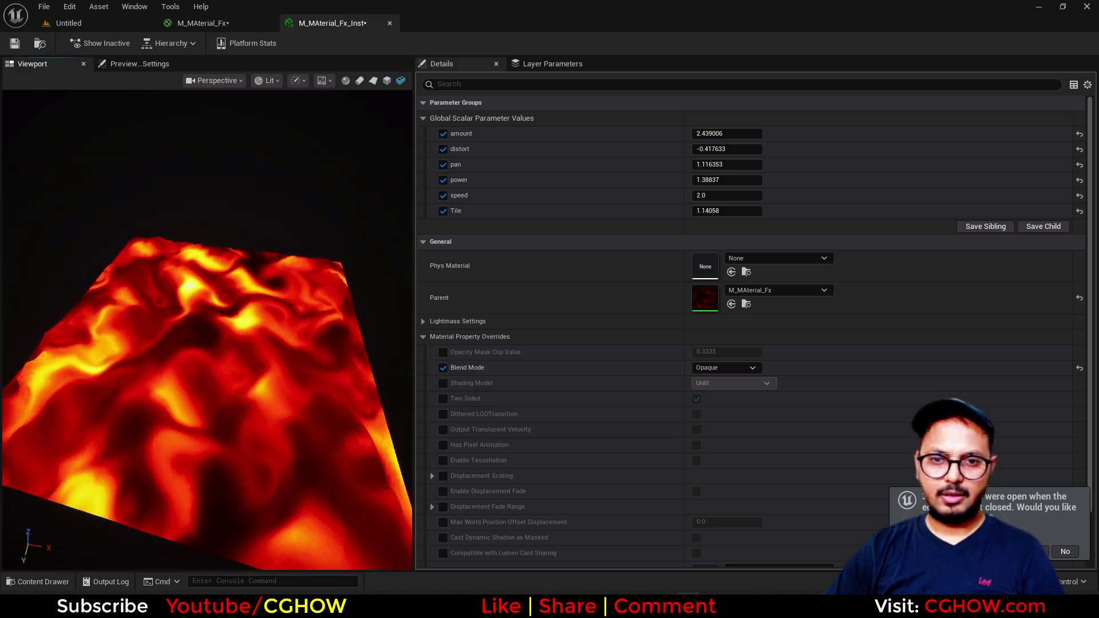
# Set pan to 0.5, speed to 1 and Tile to about 4.48 in the material instance.
pyautogui.click(731, 164)
pyautogui.press('BackSpace')
pyautogui.write('0.5')
pyautogui.press('Return')
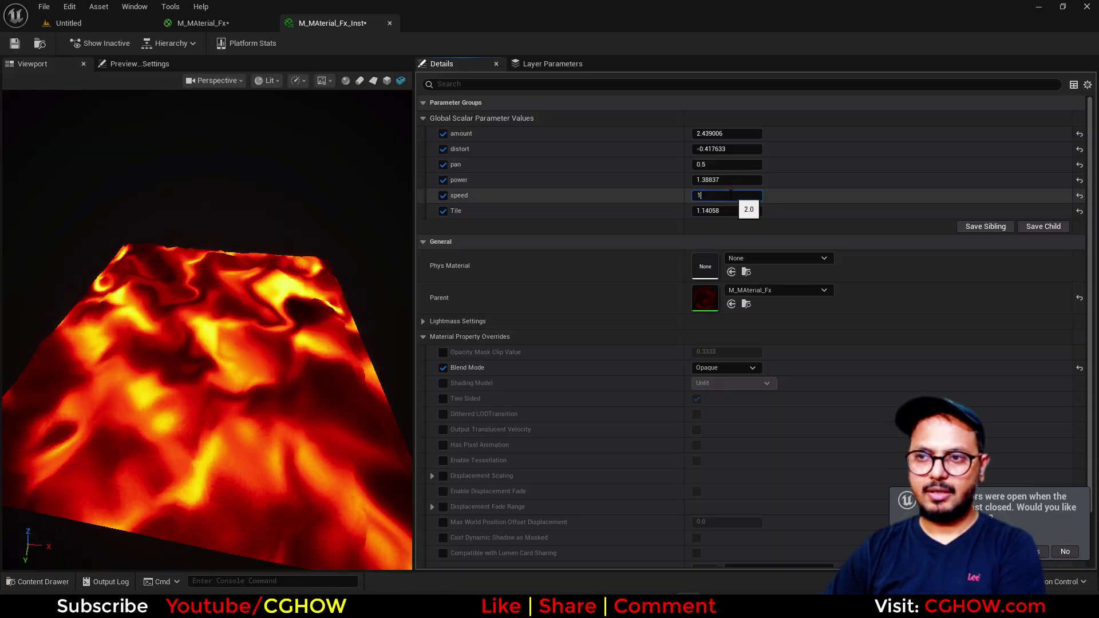
pyautogui.press('Return')
pyautogui.moveTo(723, 212); pyautogui.dragTo(761, 212)
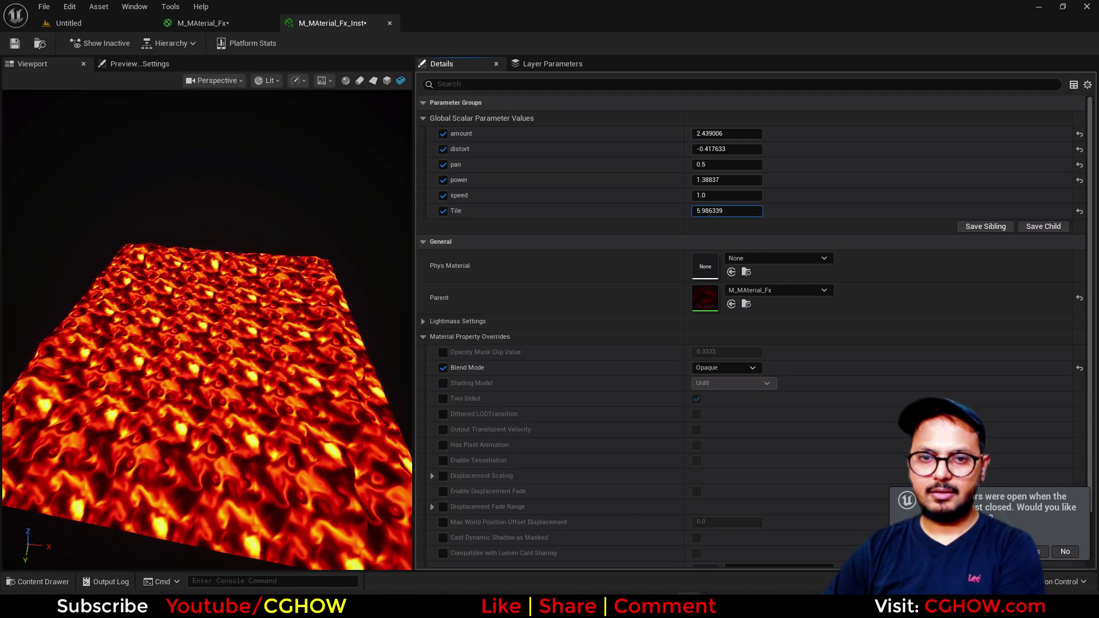
pyautogui.moveTo(246, 363); pyautogui.dragTo(252, 349)
pyautogui.moveTo(252, 349); pyautogui.dragTo(251, 309, button='right')
pyautogui.moveTo(252, 309); pyautogui.dragTo(275, 275)
pyautogui.moveTo(206, 329); pyautogui.dragTo(344, 323)
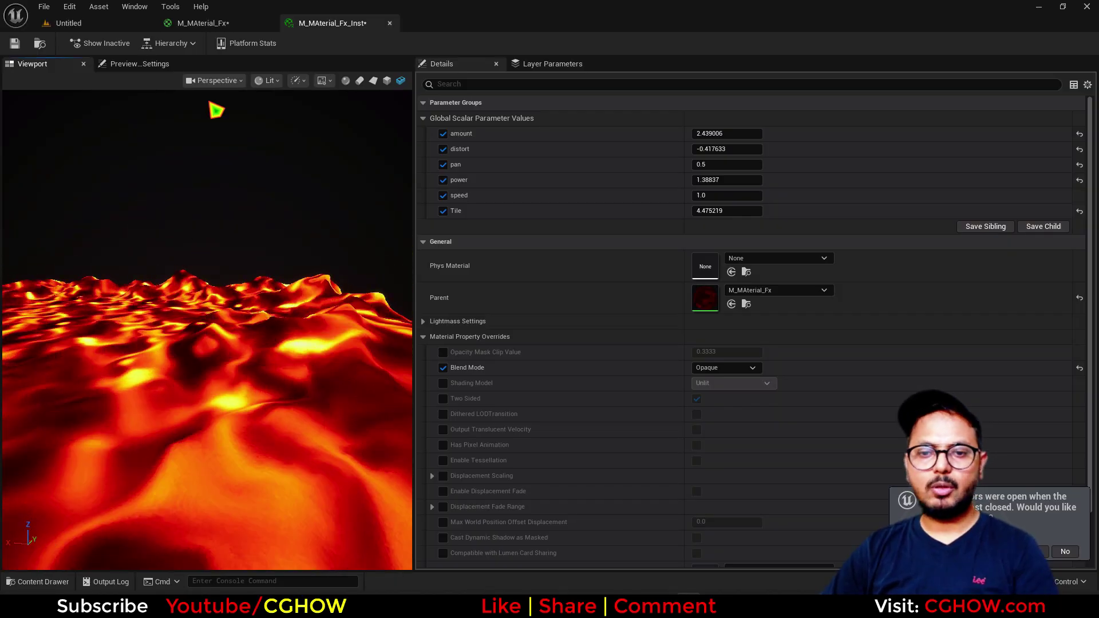
# Add a Multiply node below the Texture Sample in M_MAterial_Fx and connect the Motion_4WayChaos Result to its A input.
pyautogui.click(219, 25)
pyautogui.scroll(-2, 544, 206)
pyautogui.moveTo(657, 314); pyautogui.dragTo(565, 306, button='right')
pyautogui.scroll(3, 724, 220)
pyautogui.moveTo(795, 127); pyautogui.dragTo(922, 91)
pyautogui.moveTo(498, 290); pyautogui.dragTo(619, 289, button='right')
pyautogui.press('m')
pyautogui.click(674, 266)
pyautogui.moveTo(535, 258); pyautogui.dragTo(616, 306, button='right')
pyautogui.scroll(-1, 617, 241)
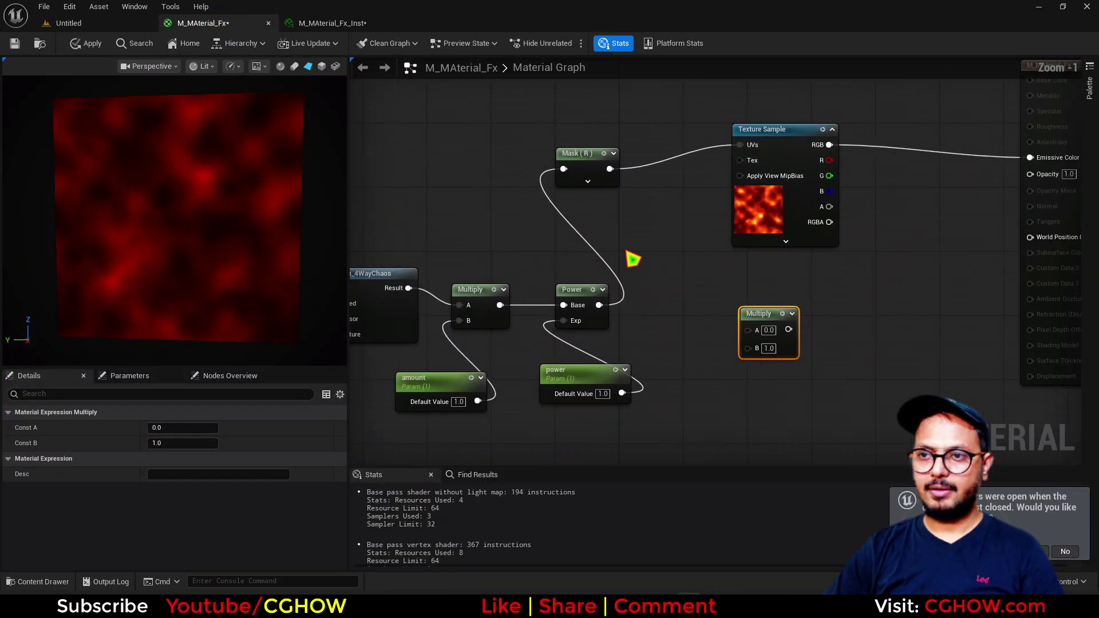
pyautogui.moveTo(628, 252); pyautogui.dragTo(601, 234, button='right')
pyautogui.moveTo(491, 289); pyautogui.dragTo(556, 272, button='right')
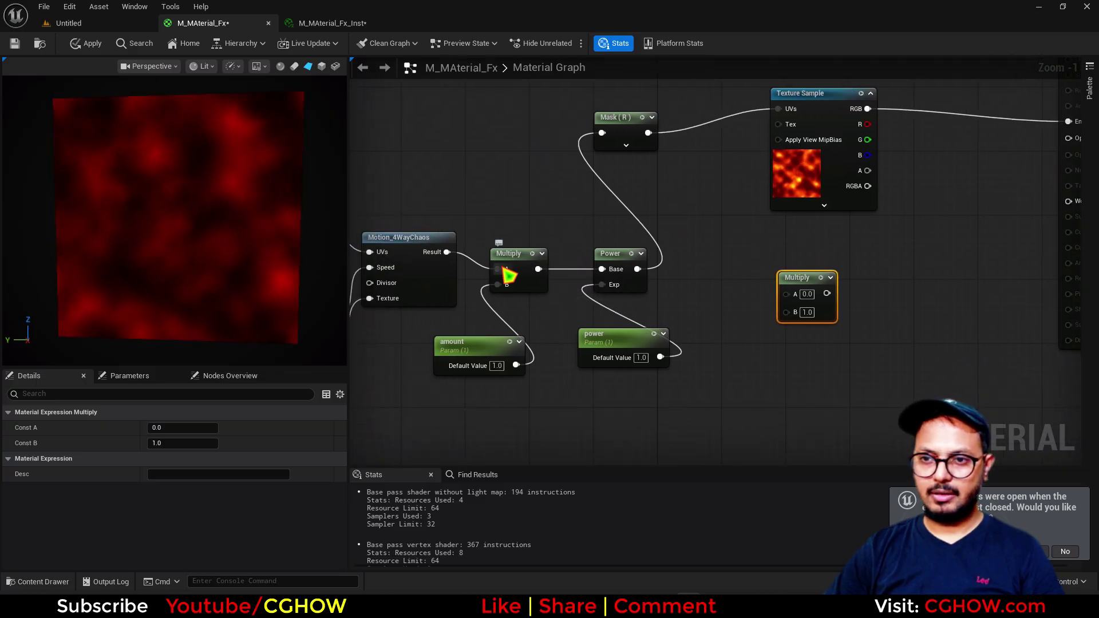
pyautogui.moveTo(447, 252); pyautogui.dragTo(788, 294)
# Add a VertexNormalWS node and connect it to the new Multiply node's B input.
pyautogui.rightClick(737, 340)
pyautogui.write('ver')
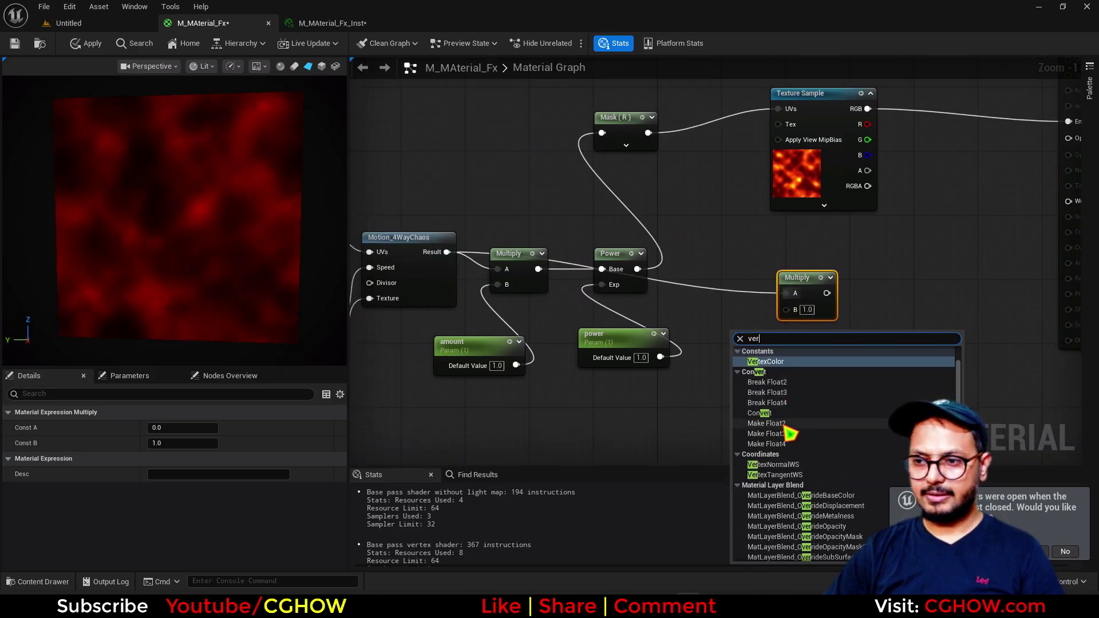
pyautogui.click(789, 464)
pyautogui.moveTo(805, 357); pyautogui.dragTo(787, 309)
# Add another Multiply node and feed the vertex-normal Multiply's output into its A input.
pyautogui.moveTo(879, 277); pyautogui.dragTo(782, 289, button='right')
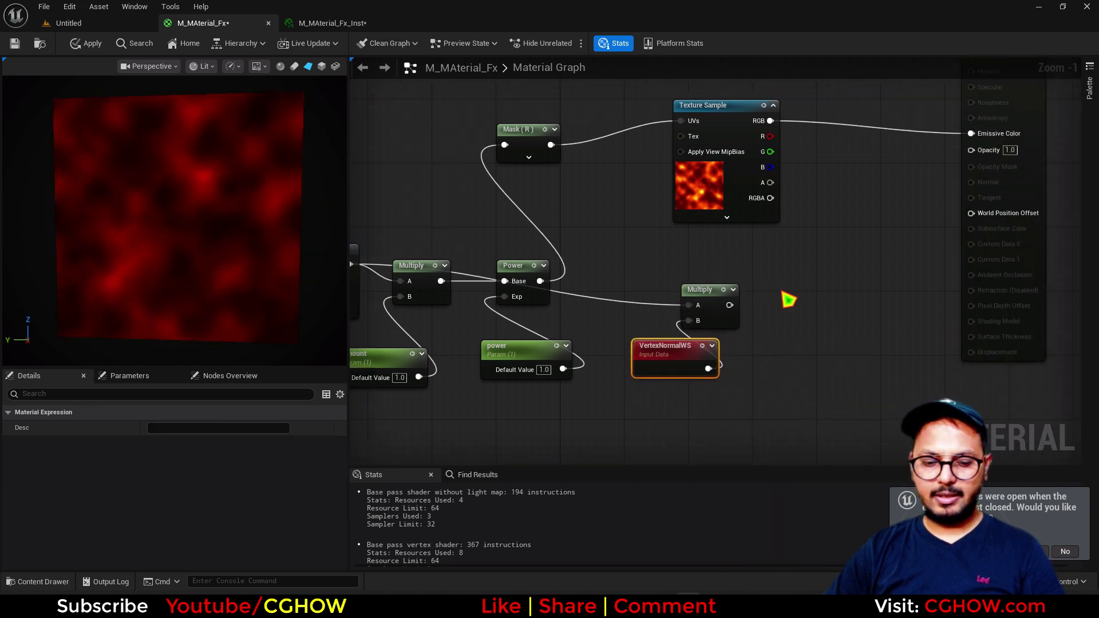
pyautogui.press('m')
pyautogui.click(778, 286)
pyautogui.moveTo(730, 306); pyautogui.dragTo(785, 306)
# Connect a scalar parameter named wpo to the last Multiply's B input, route that Multiply to World Position Offset and apply.
pyautogui.click(766, 362)
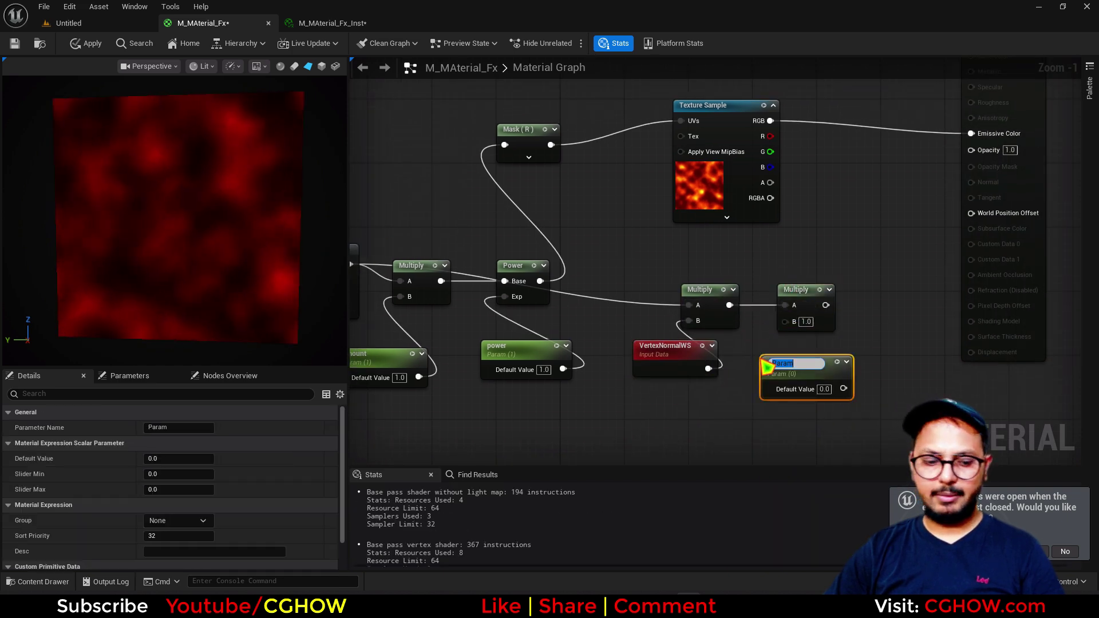
pyautogui.write('wpo')
pyautogui.press('Return')
pyautogui.moveTo(844, 386); pyautogui.dragTo(971, 213)
pyautogui.click(86, 43)
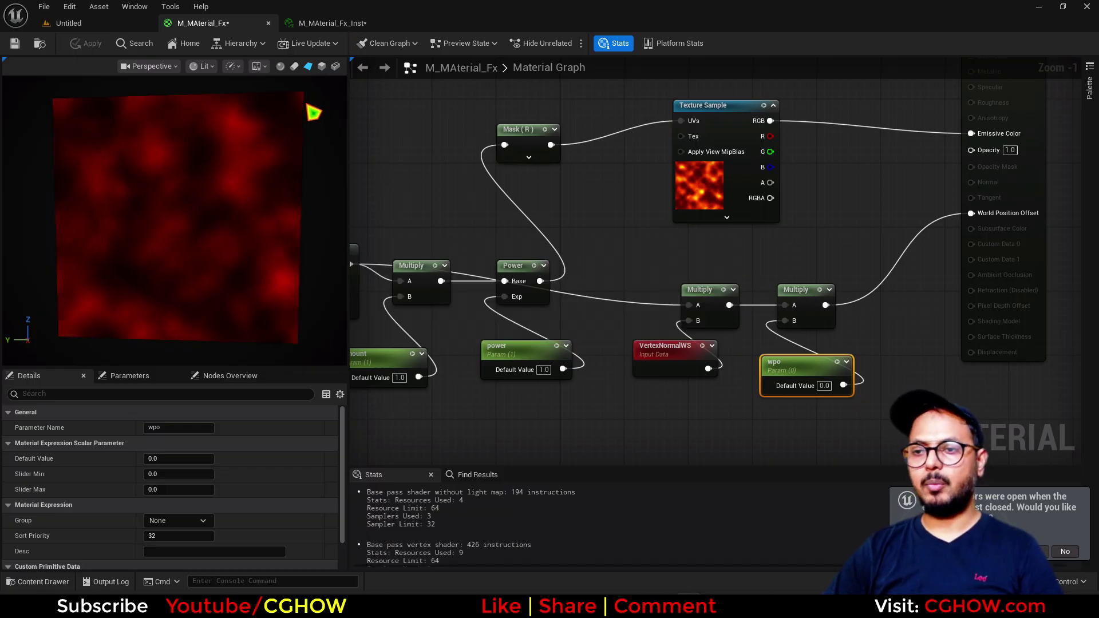
# Enable the wpo override in the material instance and raise it to about 138.
pyautogui.click(332, 22)
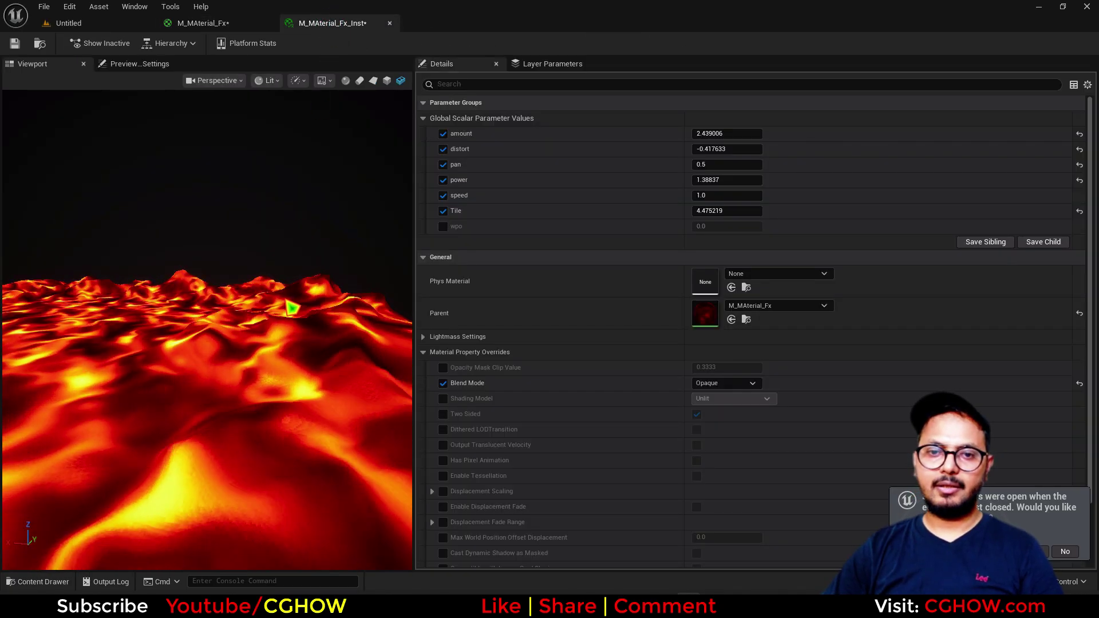
pyautogui.click(442, 226)
pyautogui.moveTo(736, 227); pyautogui.dragTo(763, 227)
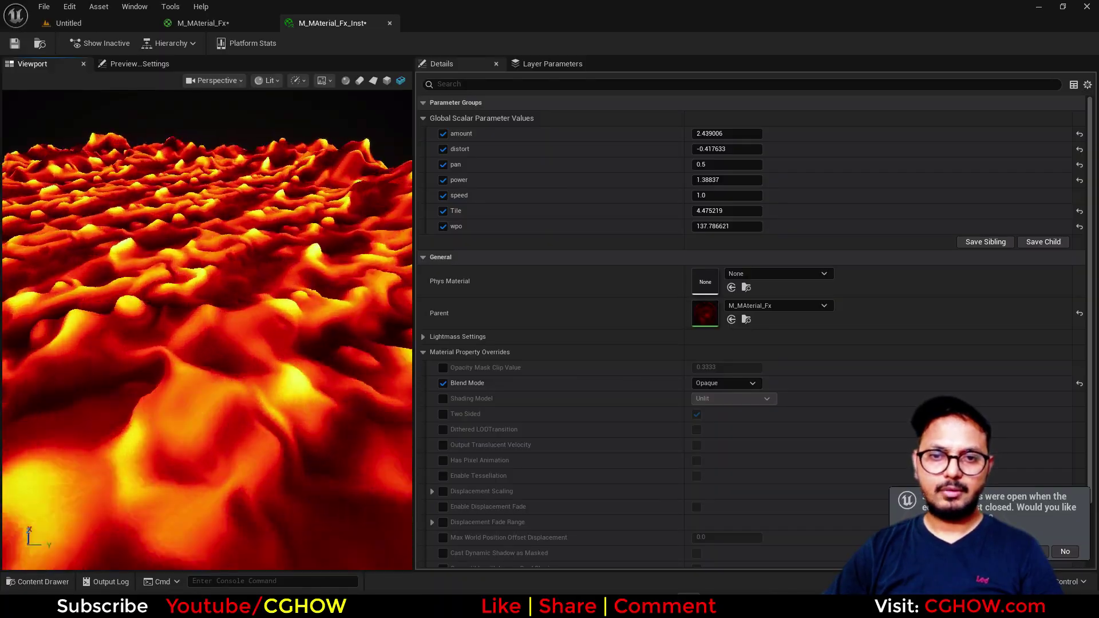
pyautogui.moveTo(206, 330); pyautogui.dragTo(206, 275)
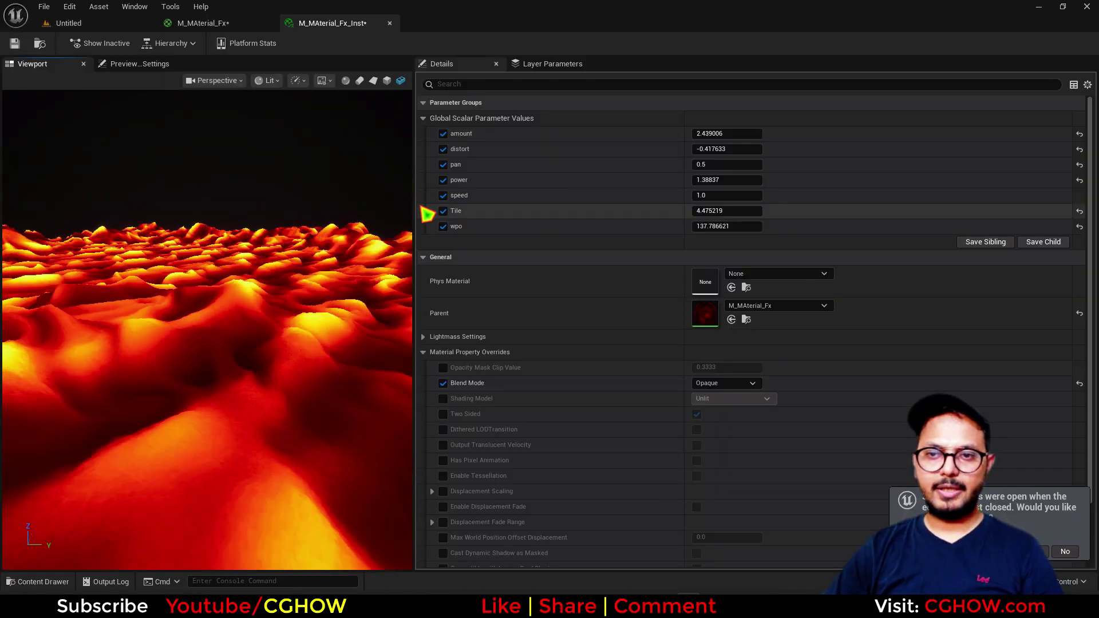
# Widen the preview viewport and adjust Tile to about 7.99 and wpo to about 97.
pyautogui.moveTo(413, 206); pyautogui.dragTo(957, 206)
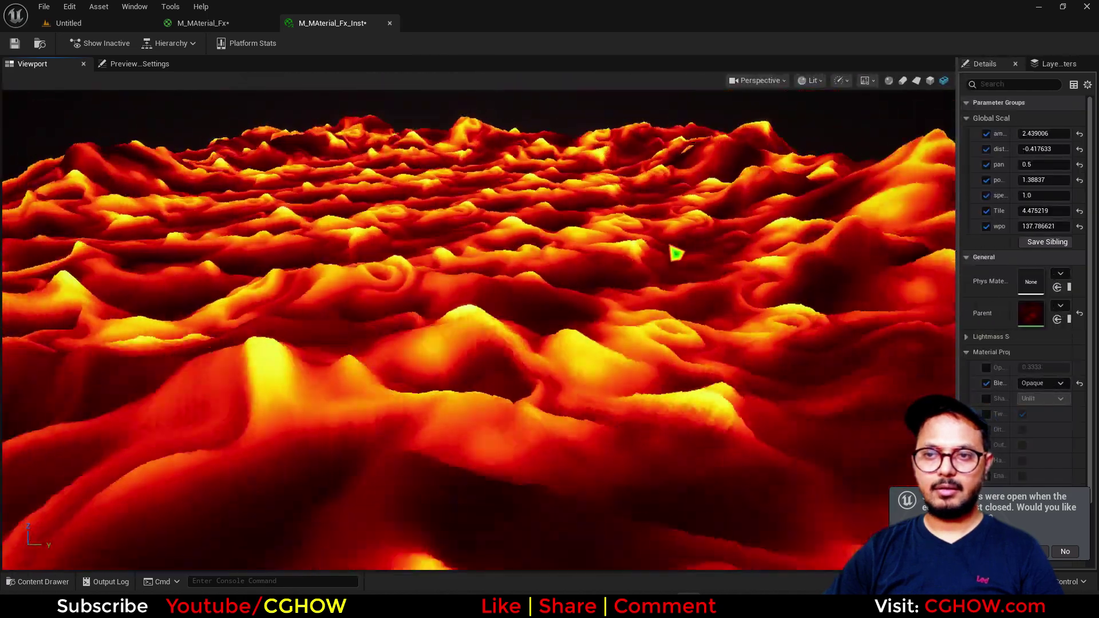
pyautogui.moveTo(675, 254); pyautogui.dragTo(599, 290)
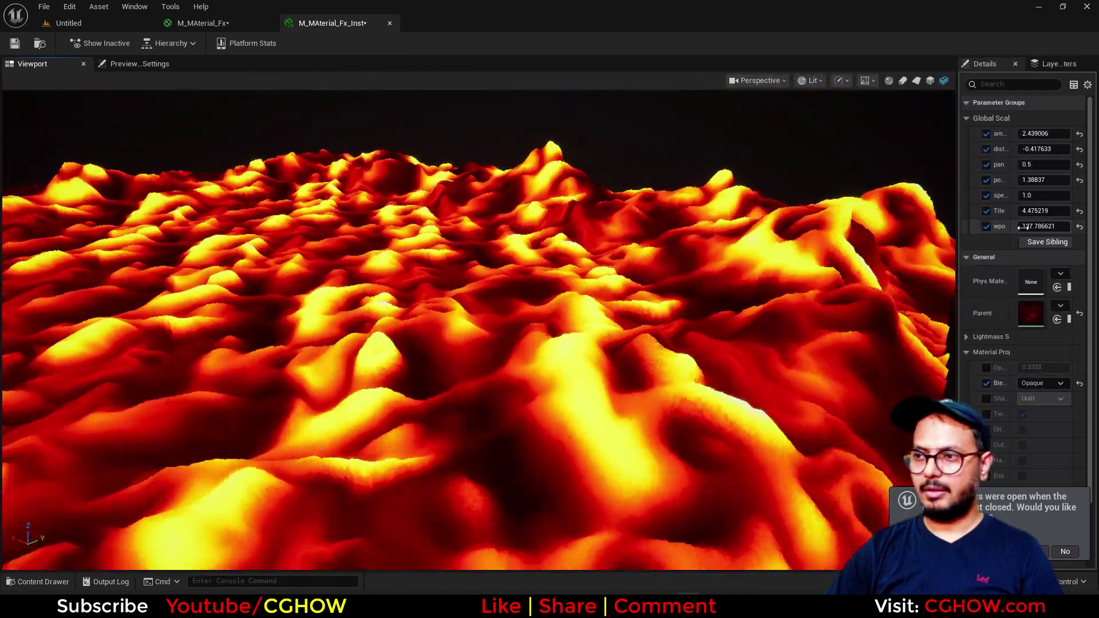
pyautogui.moveTo(1030, 210); pyautogui.dragTo(1070, 211)
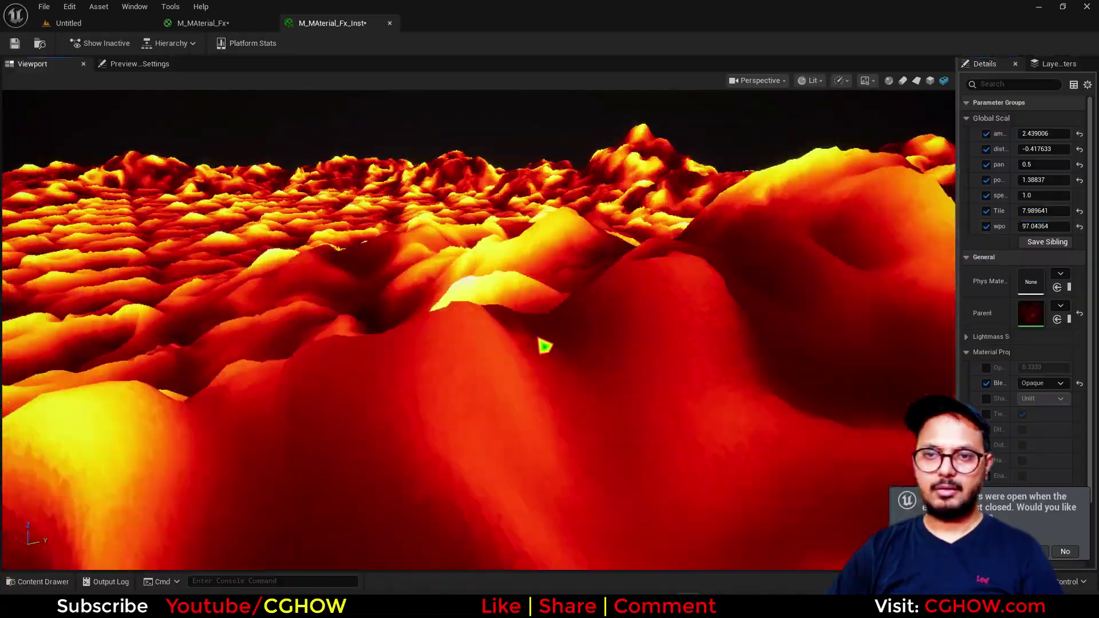
pyautogui.moveTo(545, 346)
pyautogui.mouseDown()
pyautogui.moveTo(545, 401)
pyautogui.moveTo(543, 329)
pyautogui.mouseUp()
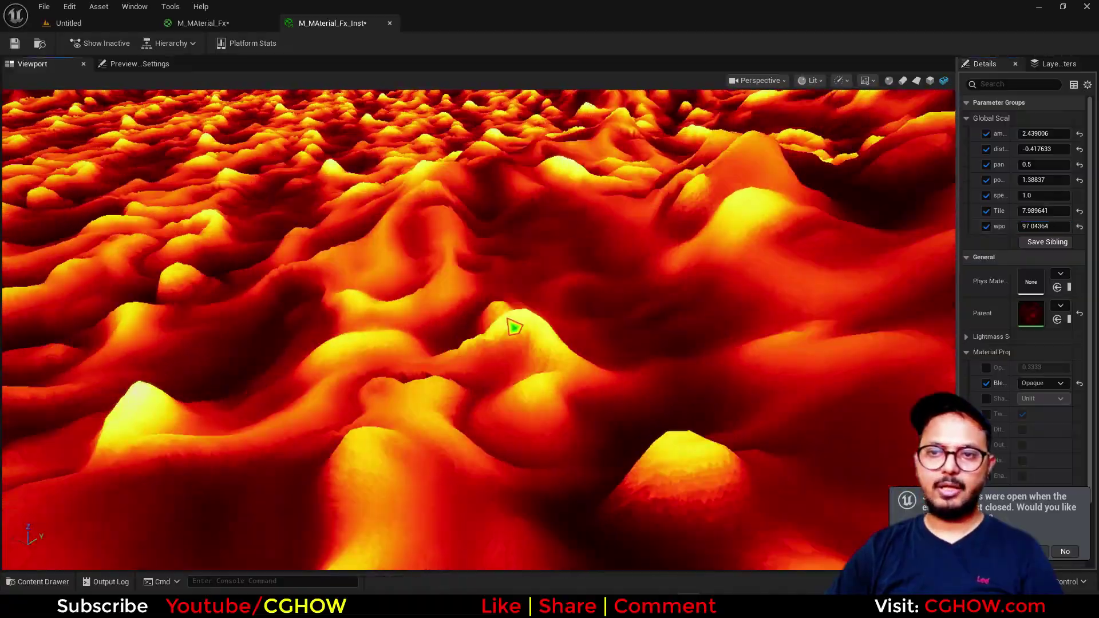